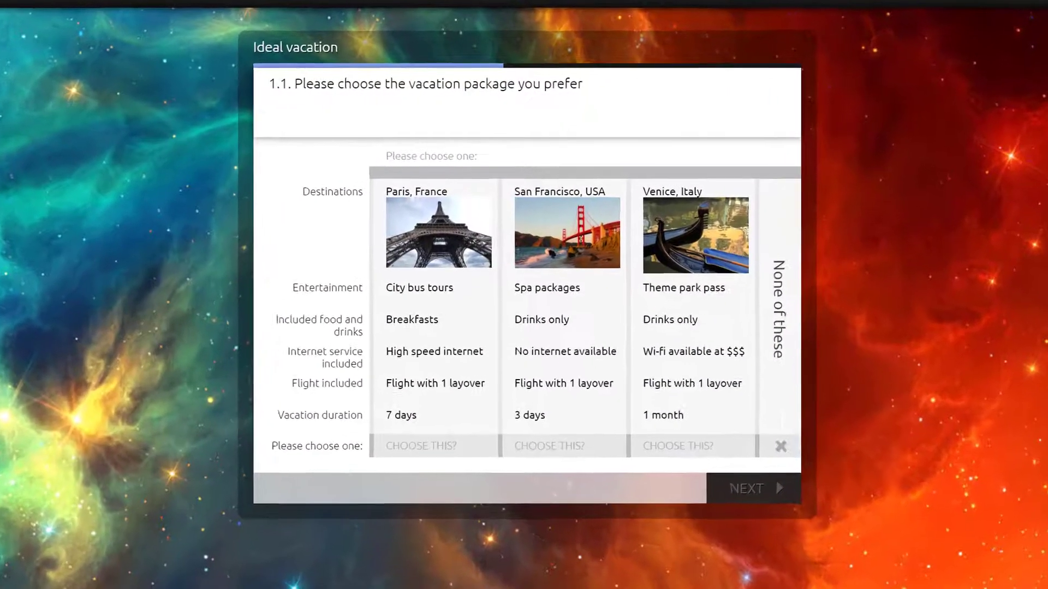
Step: Choose the San Francisco package on the first question and advance
{"action": "left_click", "coordinate": [682, 306]}
{"action": "left_click", "coordinate": [437, 294]}
{"action": "left_click", "coordinate": [524, 328]}
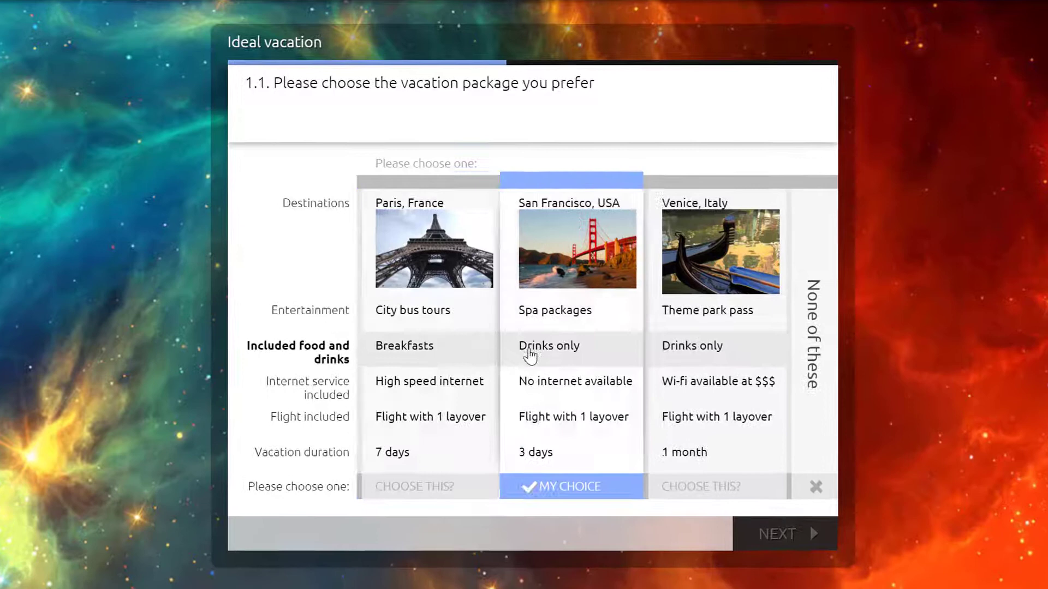
{"action": "left_click", "coordinate": [689, 423]}
{"action": "left_click", "coordinate": [627, 410]}
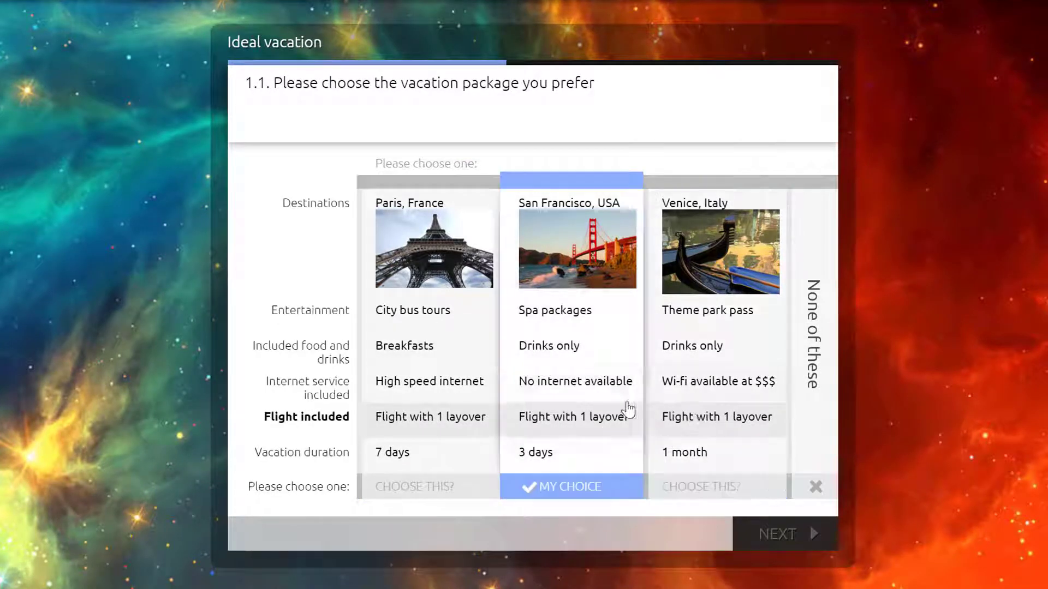
{"action": "left_click", "coordinate": [791, 536]}
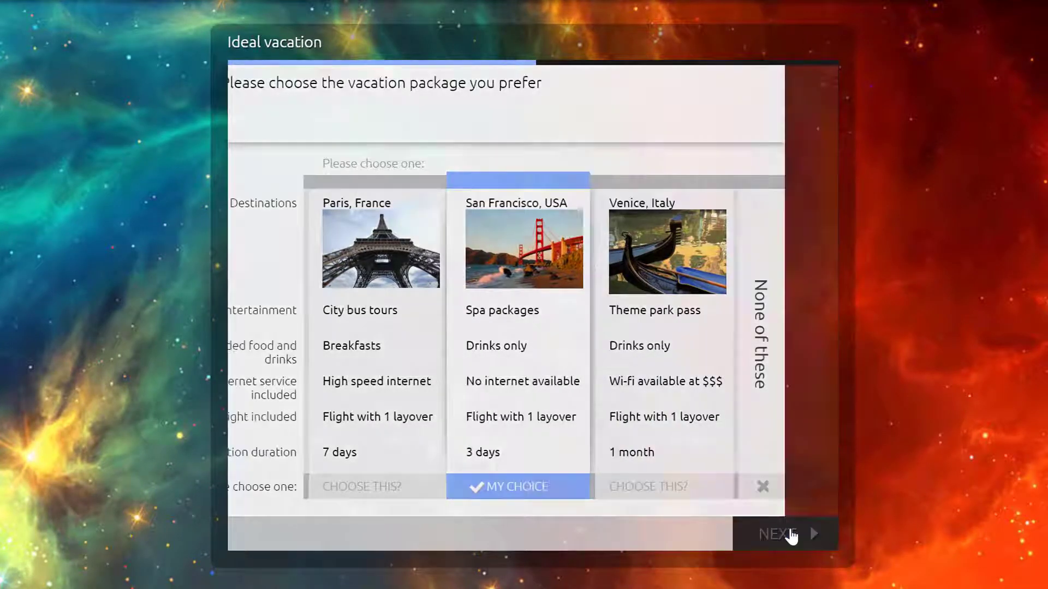
Step: Choose the Venice package on the second question and advance to question 1.3
{"action": "left_click", "coordinate": [686, 358]}
{"action": "left_click", "coordinate": [573, 329]}
{"action": "left_click", "coordinate": [468, 338]}
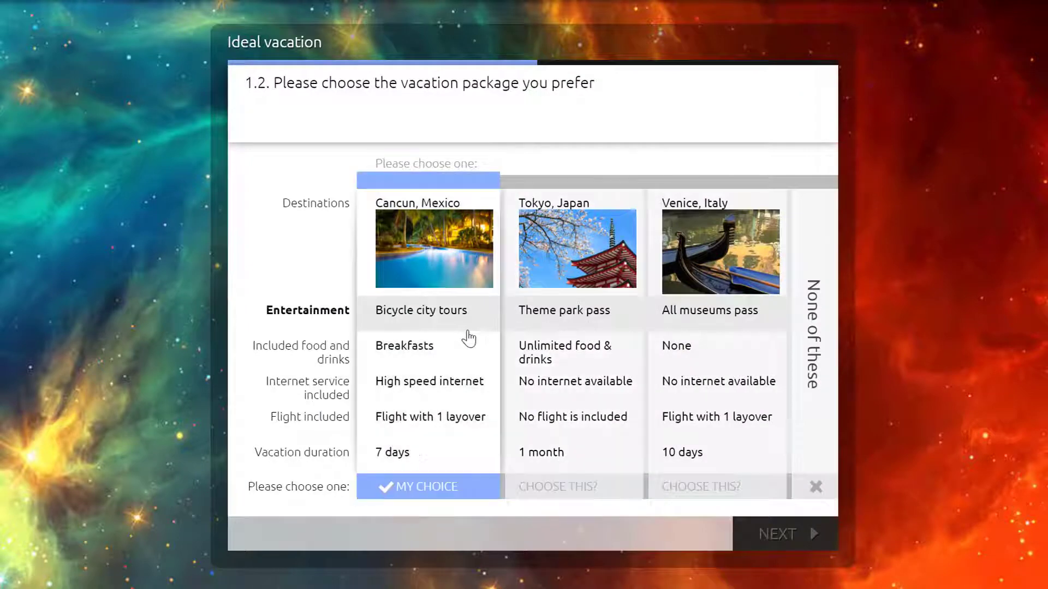
{"action": "left_click", "coordinate": [602, 345]}
{"action": "left_click", "coordinate": [700, 366]}
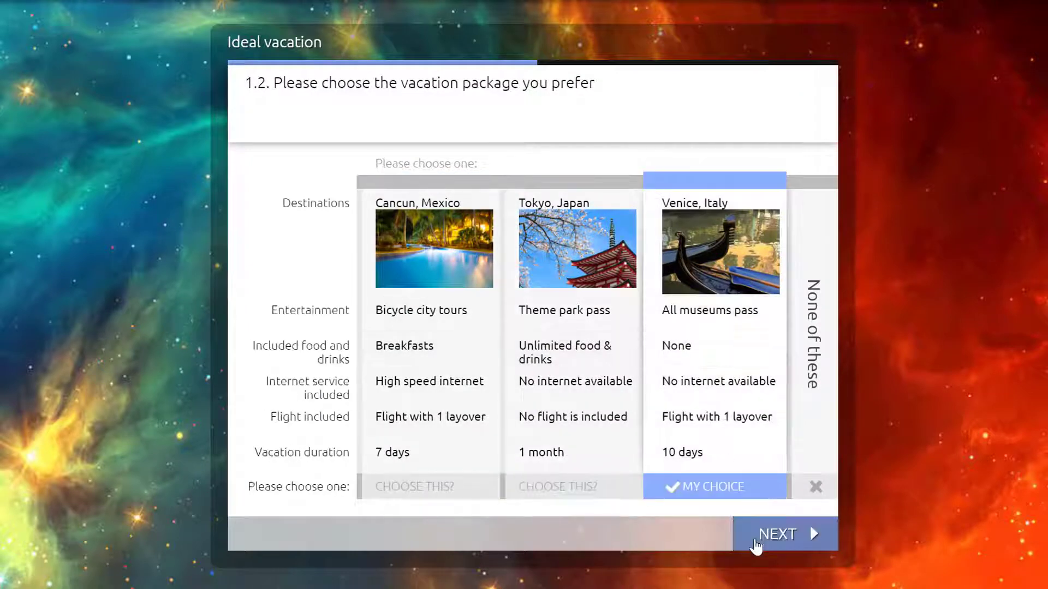
{"action": "left_click", "coordinate": [758, 537]}
Step: Choose the middle Sydney package on question 1.3 and submit the answer
{"action": "left_click", "coordinate": [687, 458]}
{"action": "left_click", "coordinate": [591, 431]}
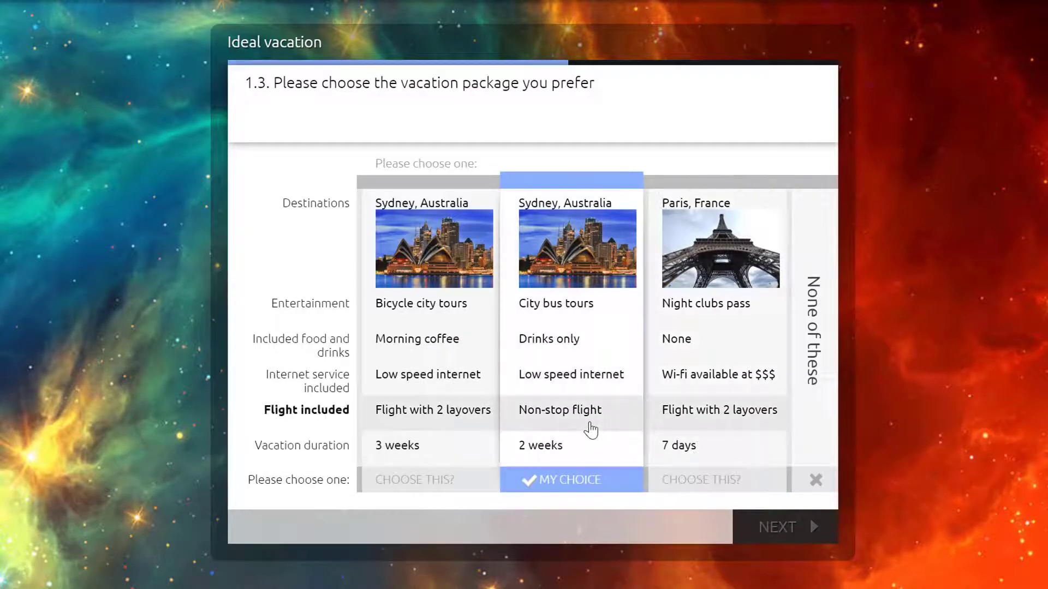
{"action": "left_click", "coordinate": [795, 532]}
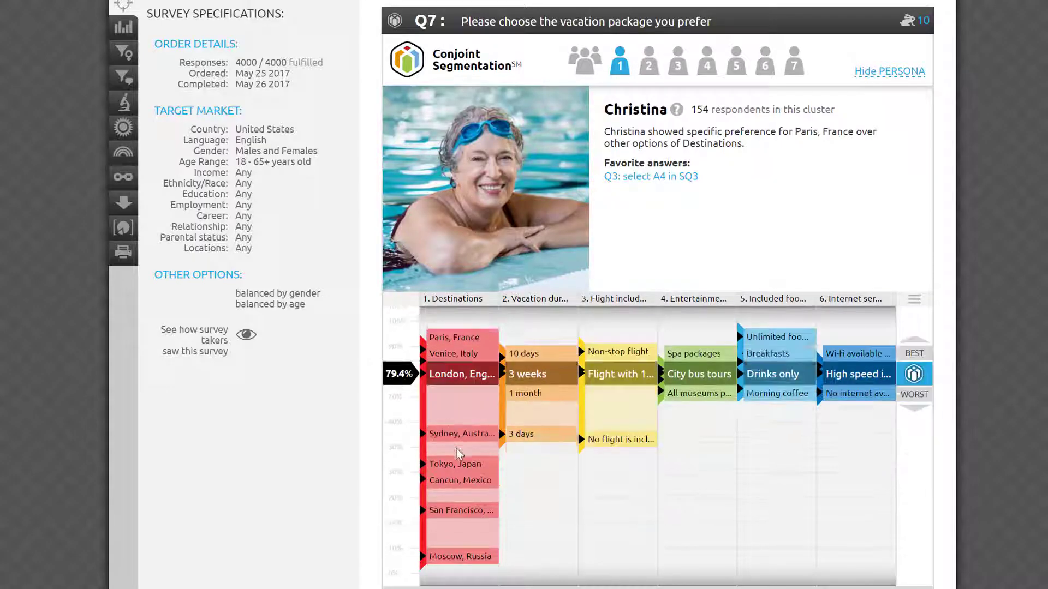
Step: View persona 2's cluster profile, then switch to persona 4's profile and preference chart
{"action": "left_click", "coordinate": [647, 65]}
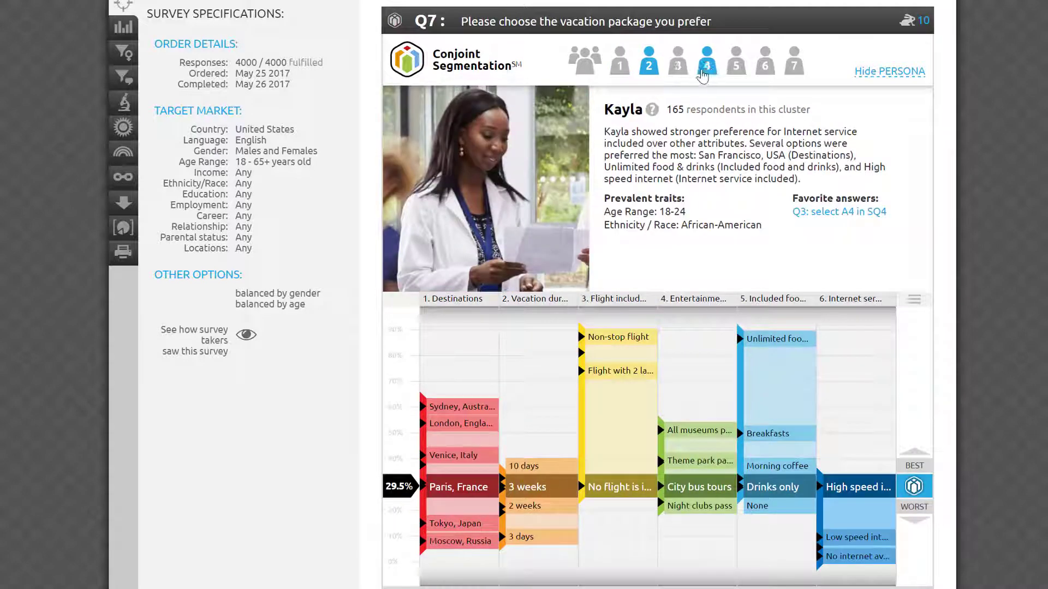
{"action": "left_click", "coordinate": [705, 68]}
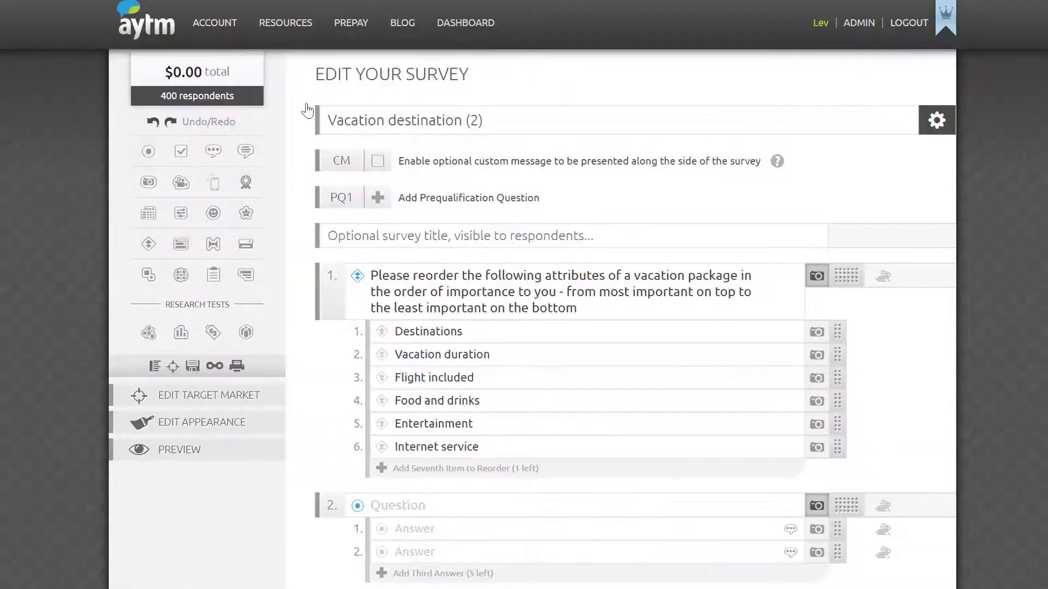
Step: Select question 1 and its Destinations, Flight included and Entertainment answers in the editor
{"action": "left_click", "coordinate": [534, 273]}
{"action": "left_click", "coordinate": [487, 337]}
{"action": "left_click", "coordinate": [495, 382]}
{"action": "left_click", "coordinate": [498, 417]}
Step: In the preview, move Food and drinks to the top and Entertainment above Flight included
{"action": "left_click", "coordinate": [186, 449]}
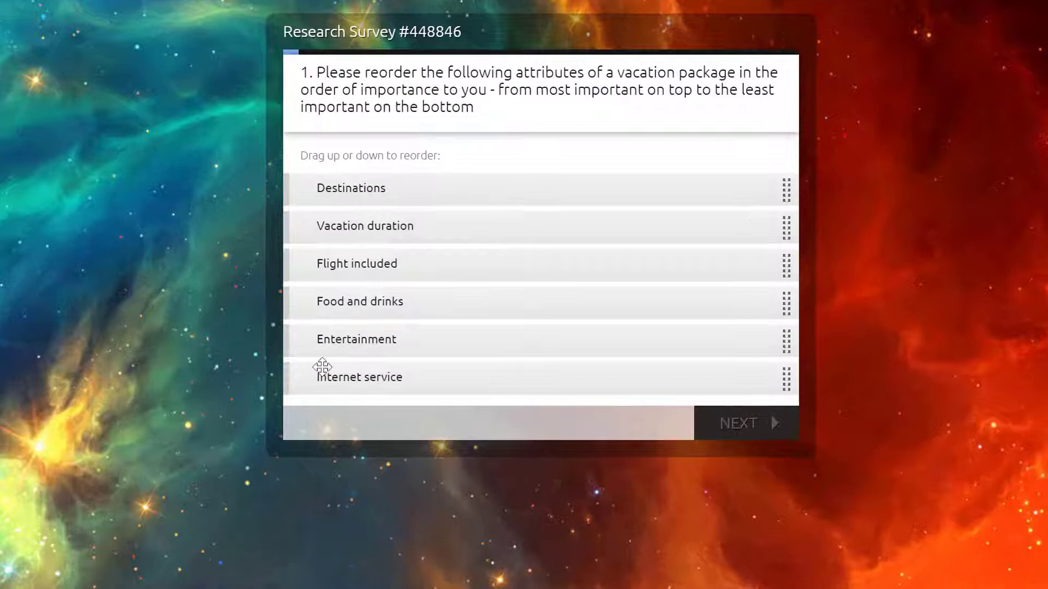
{"action": "left_click_drag", "start_coordinate": [592, 296], "coordinate": [606, 344]}
{"action": "left_click_drag", "start_coordinate": [610, 301], "coordinate": [612, 255]}
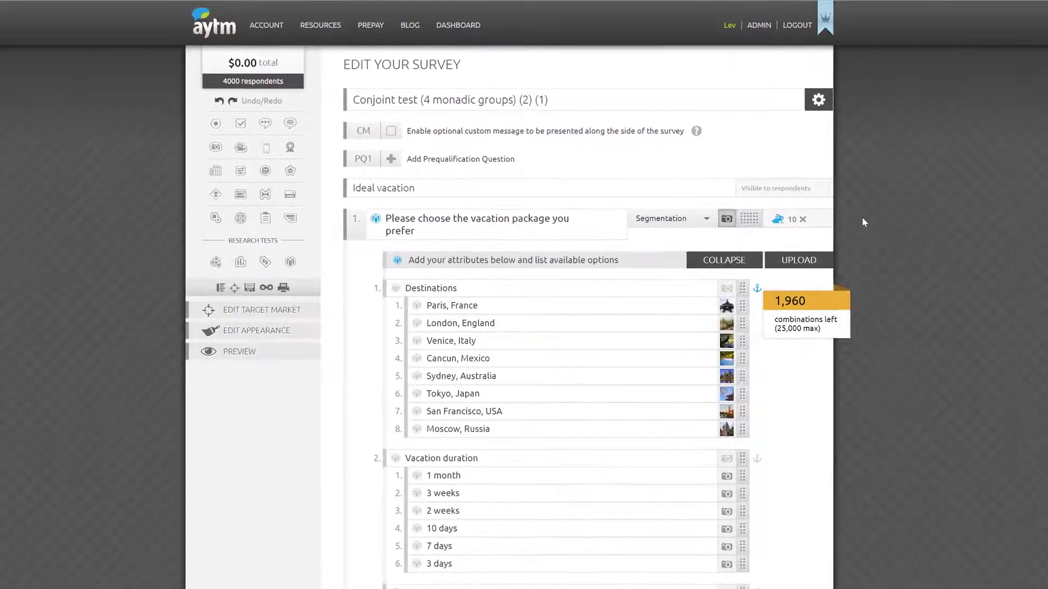
Step: Scroll through the conjoint attribute list of destinations and vacation durations in the editor
{"action": "scroll", "coordinate": [862, 217], "scroll_direction": "down", "scroll_amount": 4}
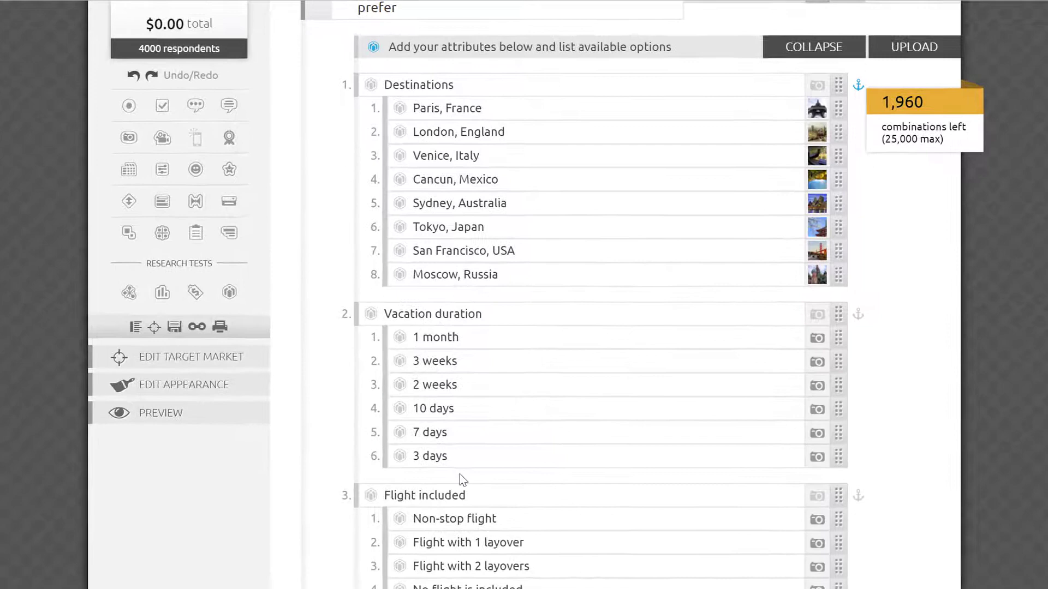
{"action": "scroll", "coordinate": [518, 545], "scroll_direction": "up", "scroll_amount": 1}
{"action": "scroll", "coordinate": [536, 519], "scroll_direction": "down", "scroll_amount": 6}
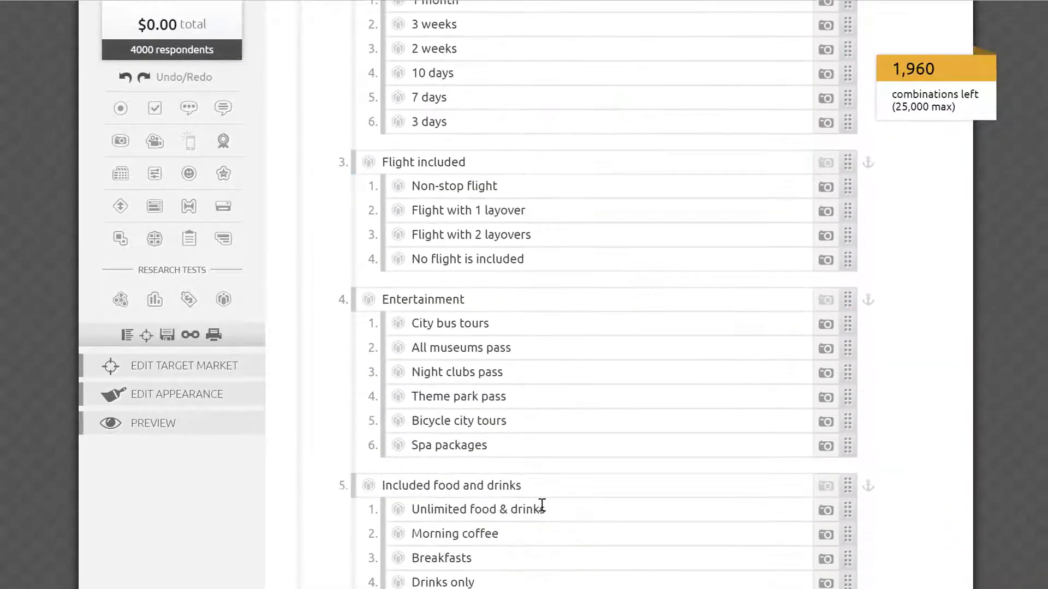
{"action": "scroll", "coordinate": [540, 491], "scroll_direction": "down", "scroll_amount": 6}
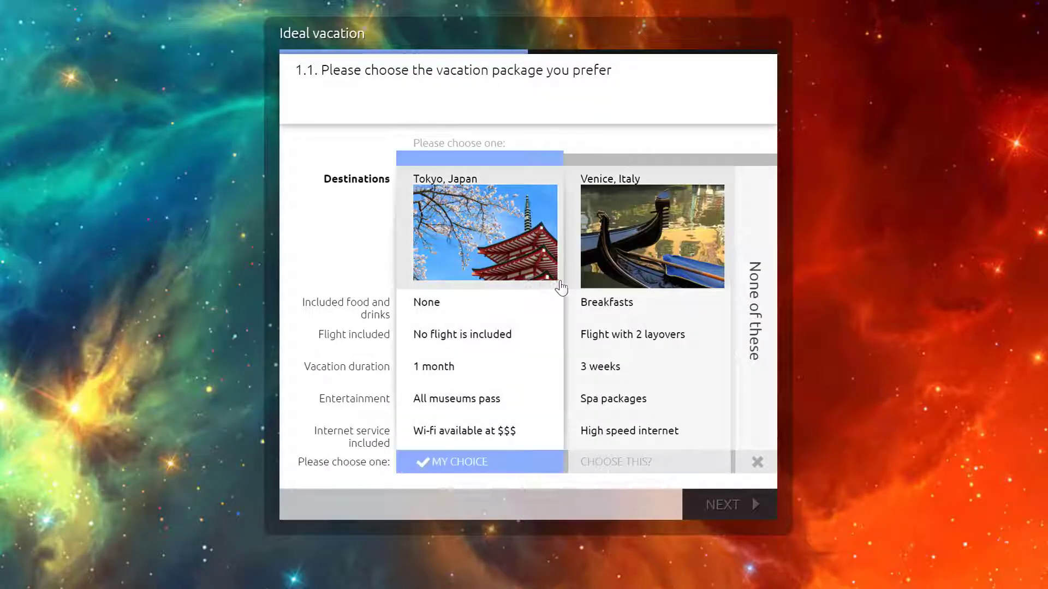
Step: Answer questions 1.1–1.4 with Tokyo, Moscow, Sydney and Moscow packages
{"action": "left_click", "coordinate": [519, 330]}
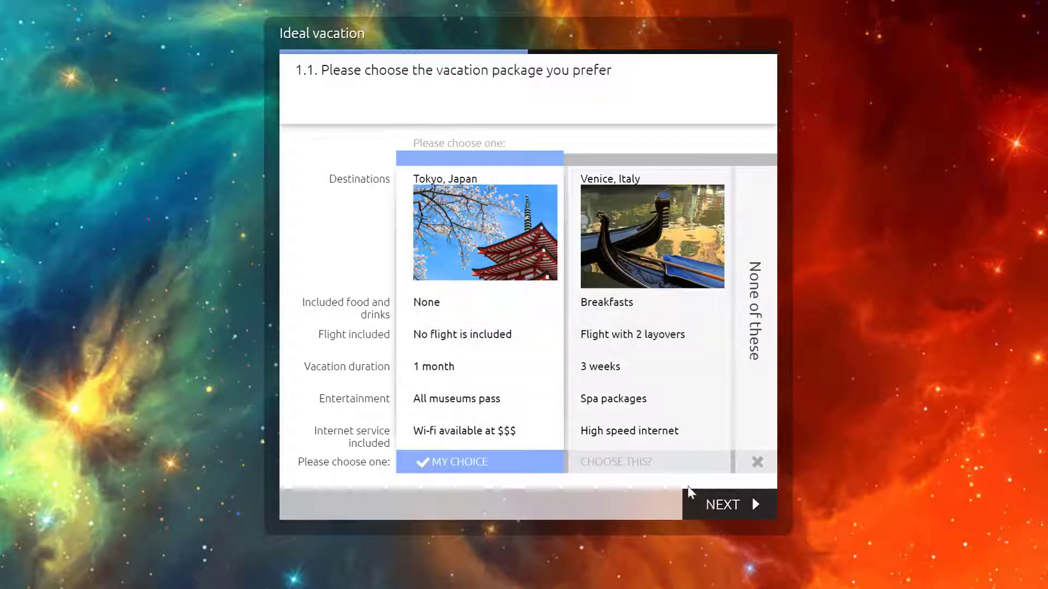
{"action": "left_click", "coordinate": [716, 508]}
{"action": "left_click", "coordinate": [676, 423]}
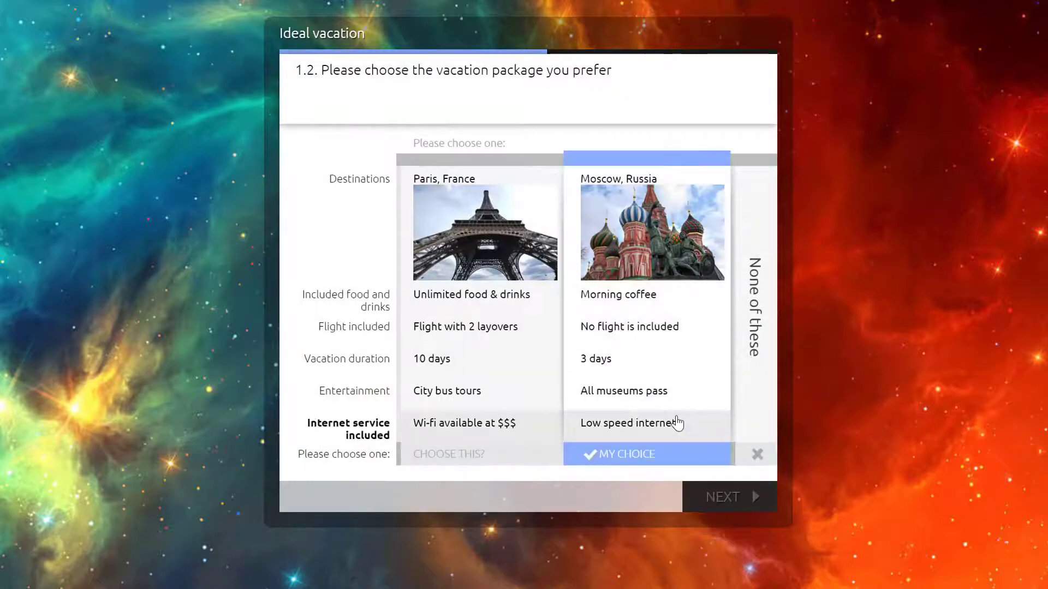
{"action": "left_click", "coordinate": [713, 495]}
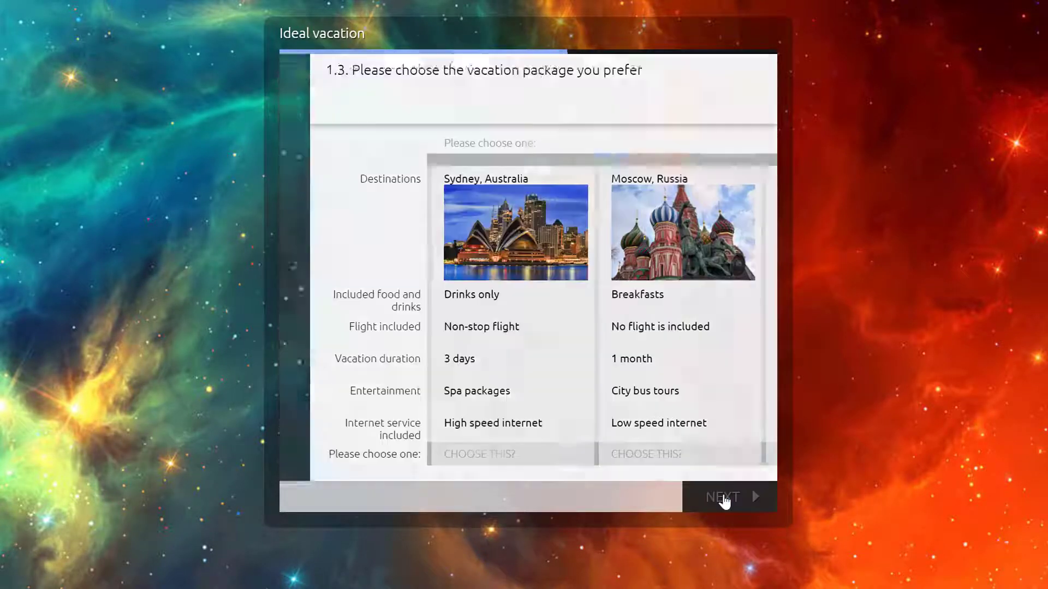
{"action": "left_click", "coordinate": [522, 404]}
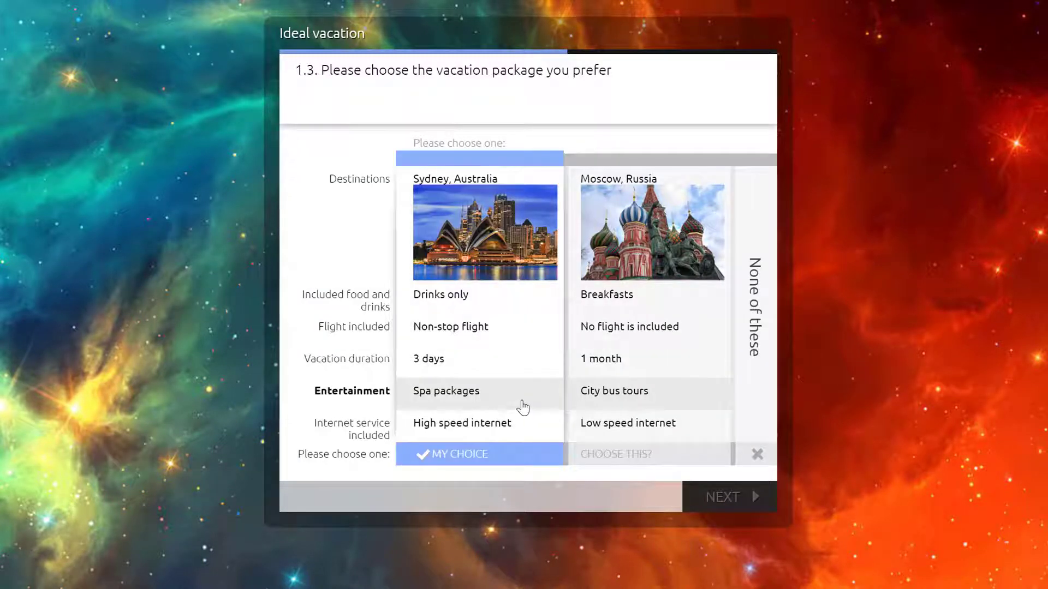
{"action": "left_click", "coordinate": [730, 507]}
{"action": "left_click", "coordinate": [694, 425]}
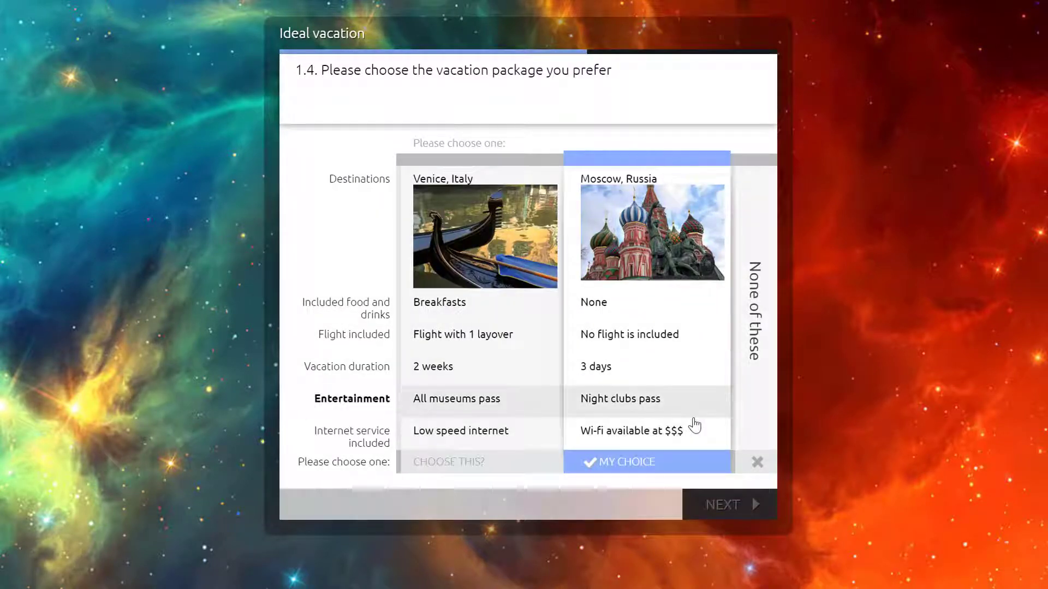
{"action": "left_click", "coordinate": [752, 507]}
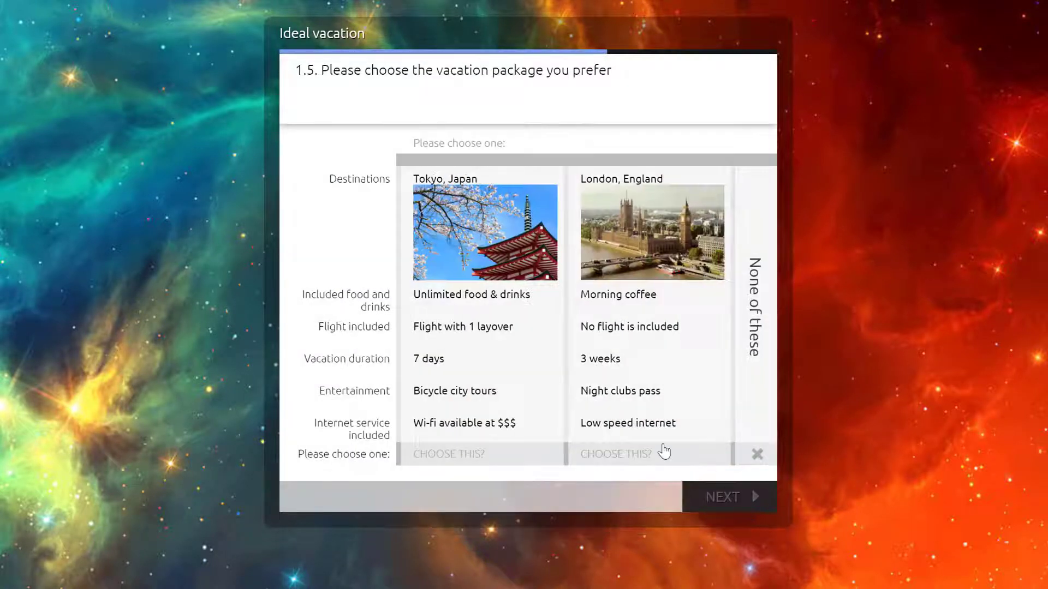
Step: Pick London on 1.5, Venice on 1.6, None on 1.7, and San Francisco on 1.8
{"action": "left_click", "coordinate": [480, 431]}
{"action": "left_click", "coordinate": [753, 436]}
{"action": "left_click", "coordinate": [696, 425]}
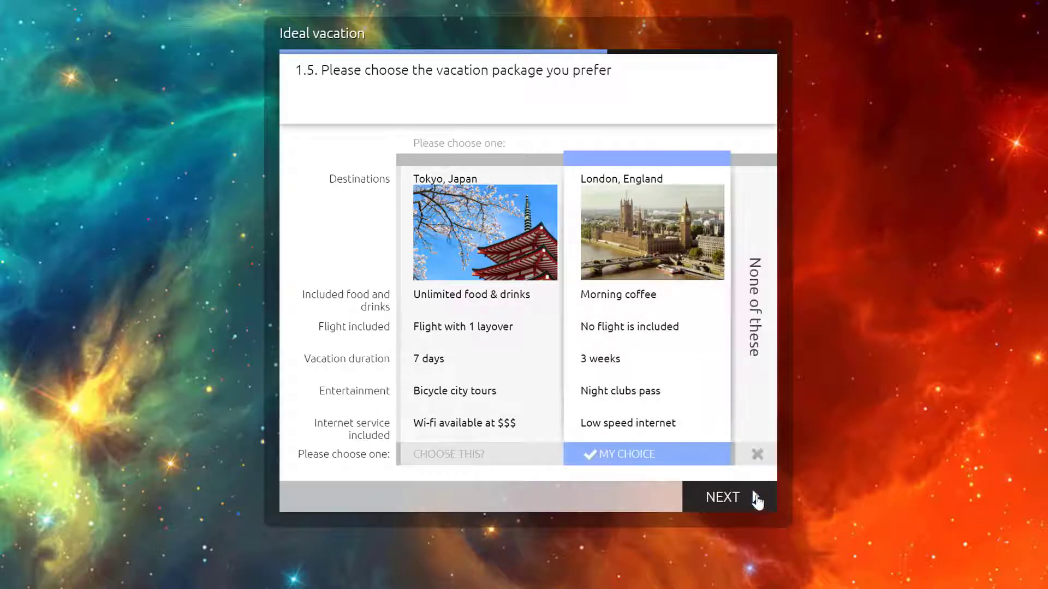
{"action": "left_click", "coordinate": [757, 499]}
{"action": "left_click", "coordinate": [447, 274]}
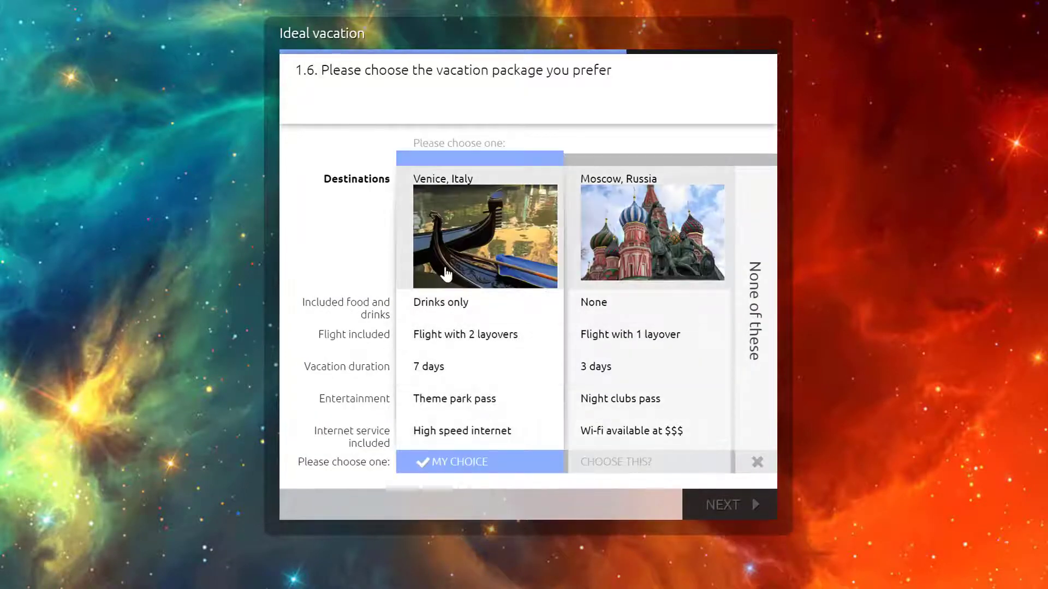
{"action": "left_click", "coordinate": [722, 516]}
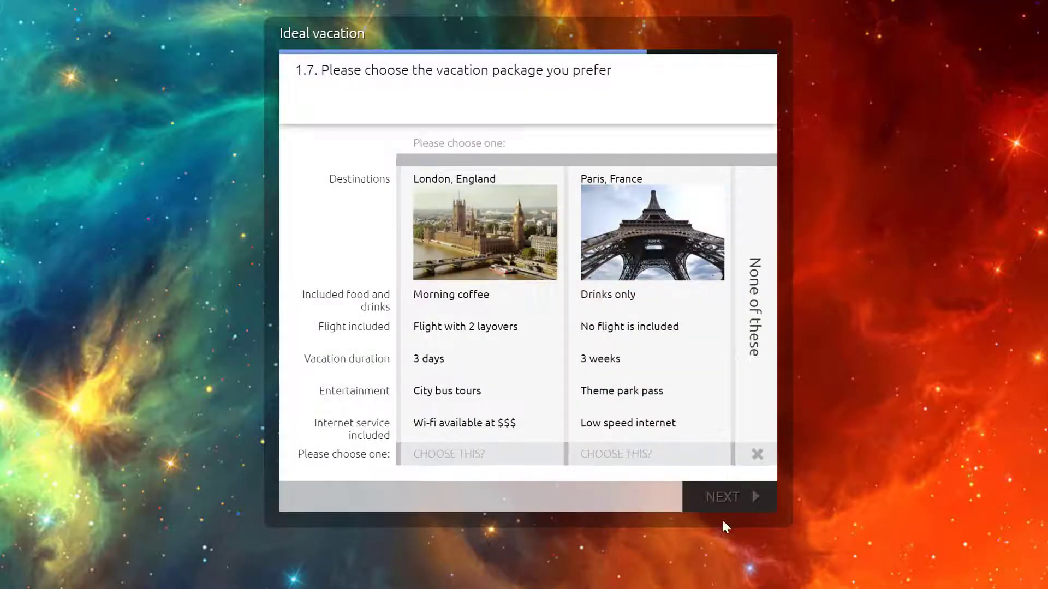
{"action": "left_click", "coordinate": [756, 453]}
{"action": "left_click", "coordinate": [751, 511]}
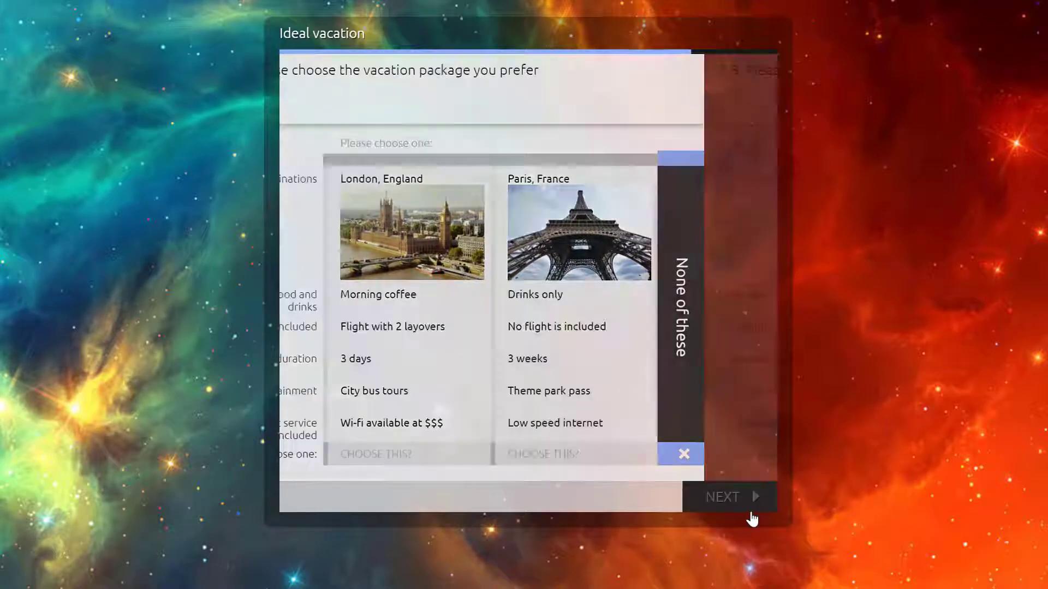
{"action": "left_click", "coordinate": [529, 392]}
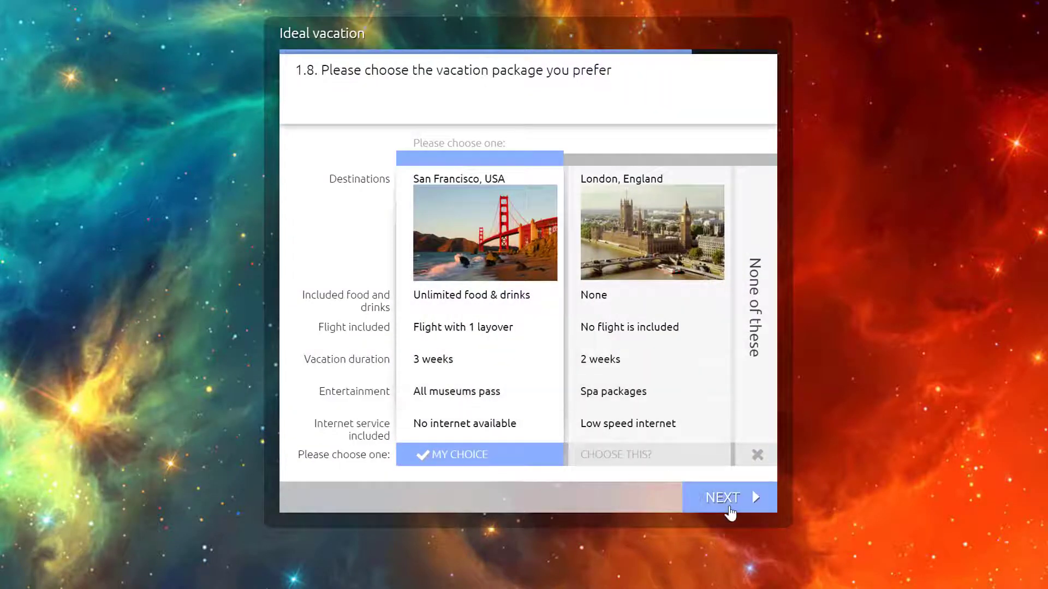
Step: Advance past question 1.8 and scroll through the resulting simulator page
{"action": "left_click", "coordinate": [729, 507]}
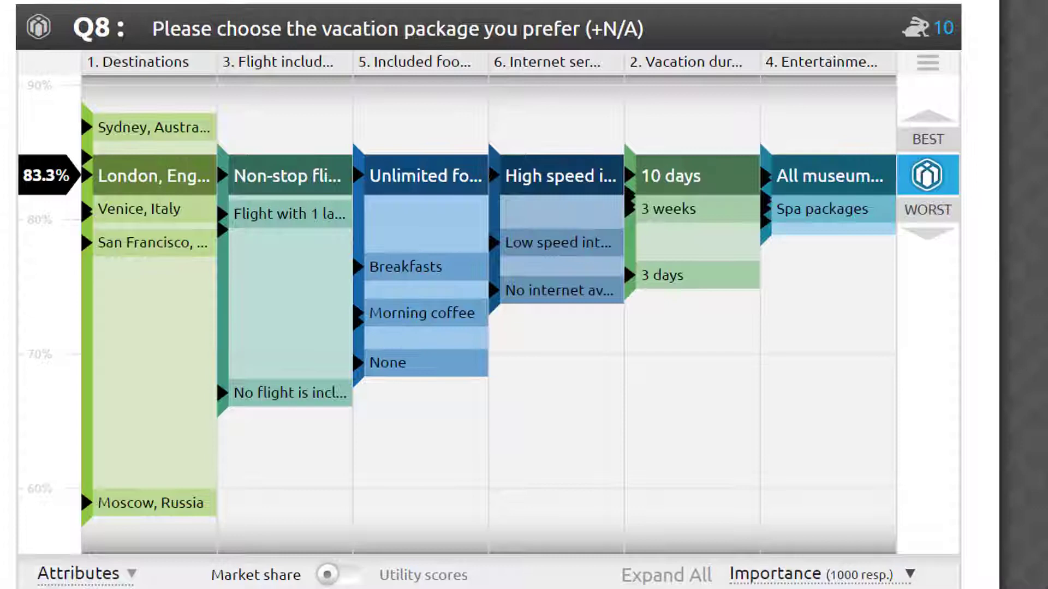
{"action": "scroll", "coordinate": [189, 322], "scroll_direction": "down", "scroll_amount": 1}
{"action": "scroll", "coordinate": [182, 313], "scroll_direction": "down", "scroll_amount": 1}
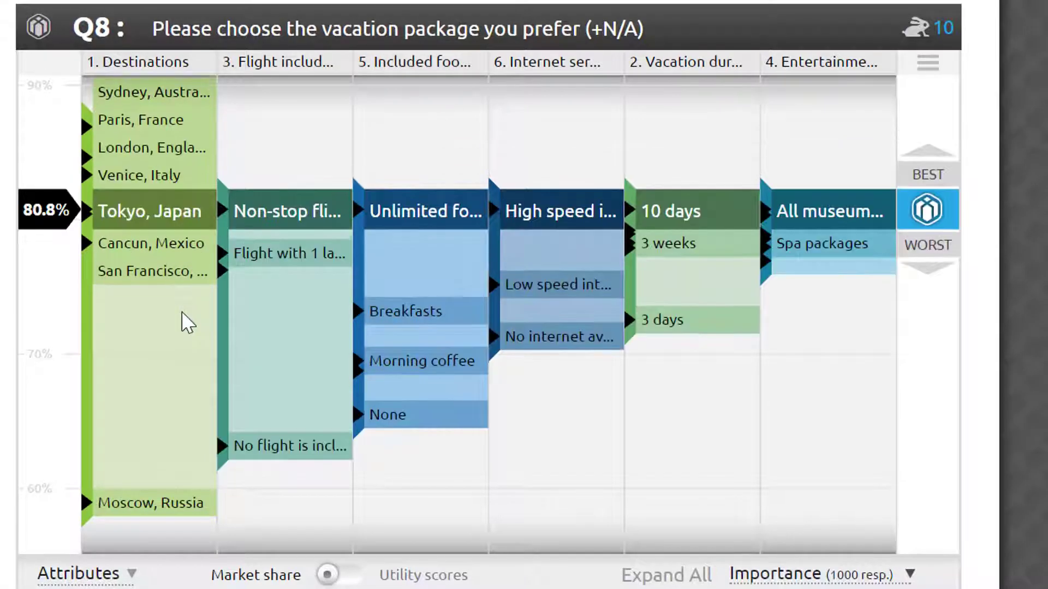
{"action": "scroll", "coordinate": [182, 313], "scroll_direction": "up", "scroll_amount": 1}
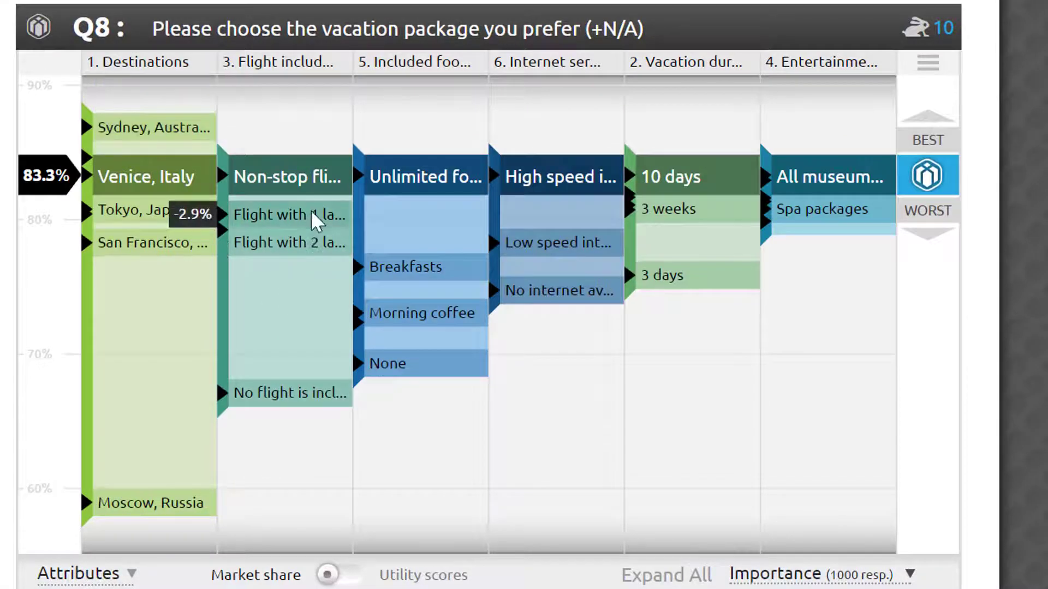
Step: Set the simulator package to two layovers, no food, Wi-fi and 7 days, then apply BEST
{"action": "left_click", "coordinate": [311, 251]}
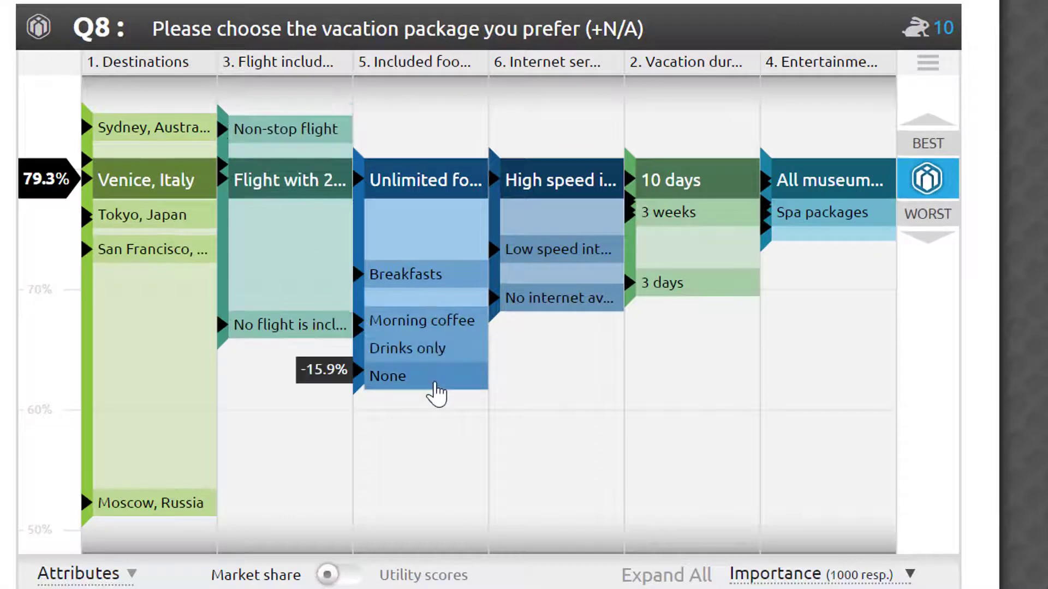
{"action": "left_click", "coordinate": [458, 376]}
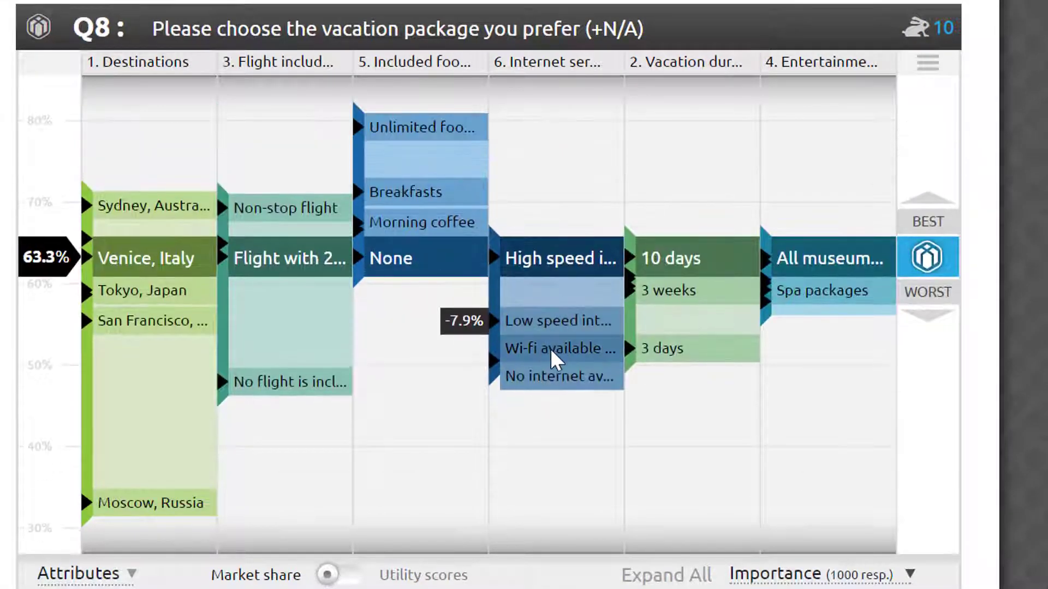
{"action": "left_click", "coordinate": [555, 354]}
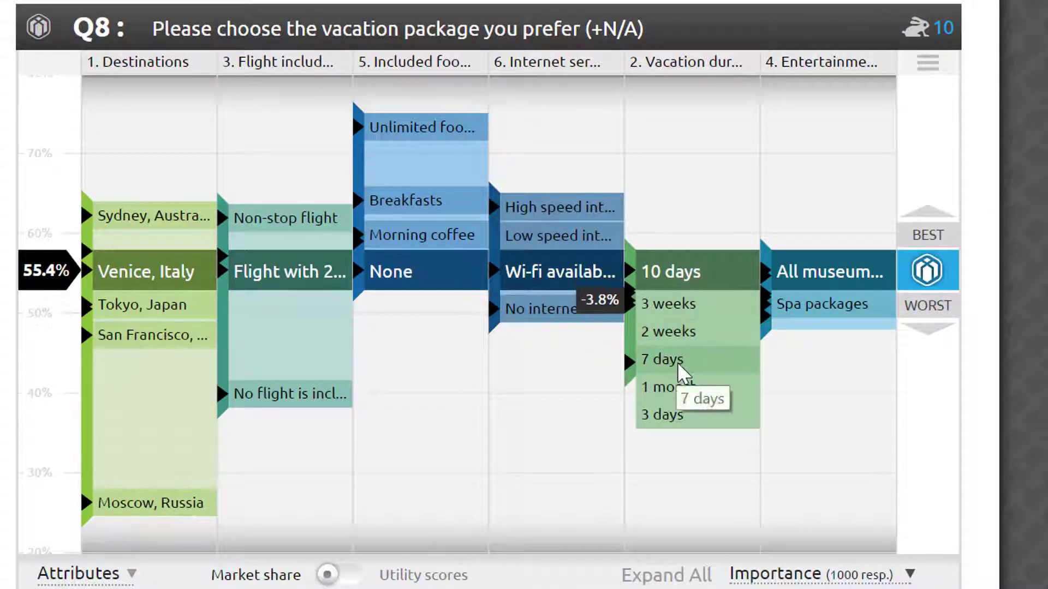
{"action": "left_click", "coordinate": [678, 366]}
{"action": "left_click", "coordinate": [940, 246]}
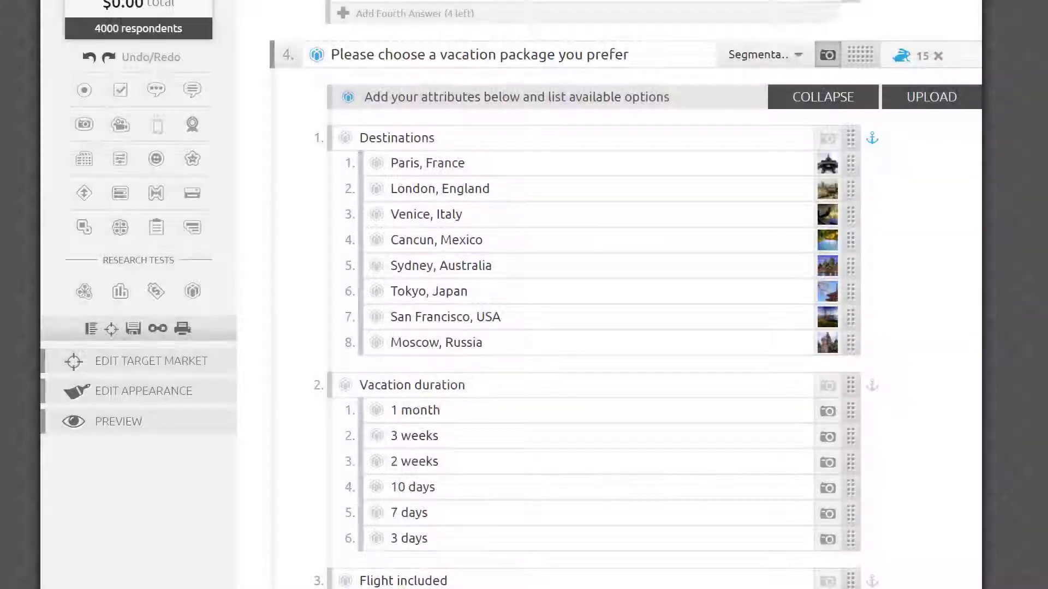
Step: Open question 4's conjoint type dropdown listing Express and Segmentation
{"action": "left_click", "coordinate": [789, 56]}
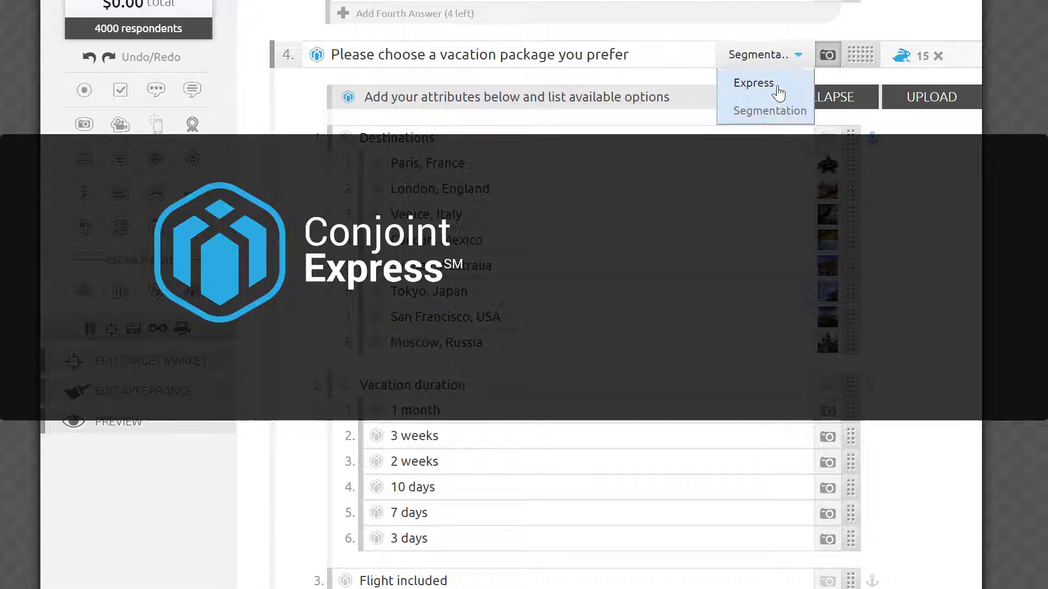
Step: Choose Express as question 4's conjoint type
{"action": "left_click", "coordinate": [773, 86]}
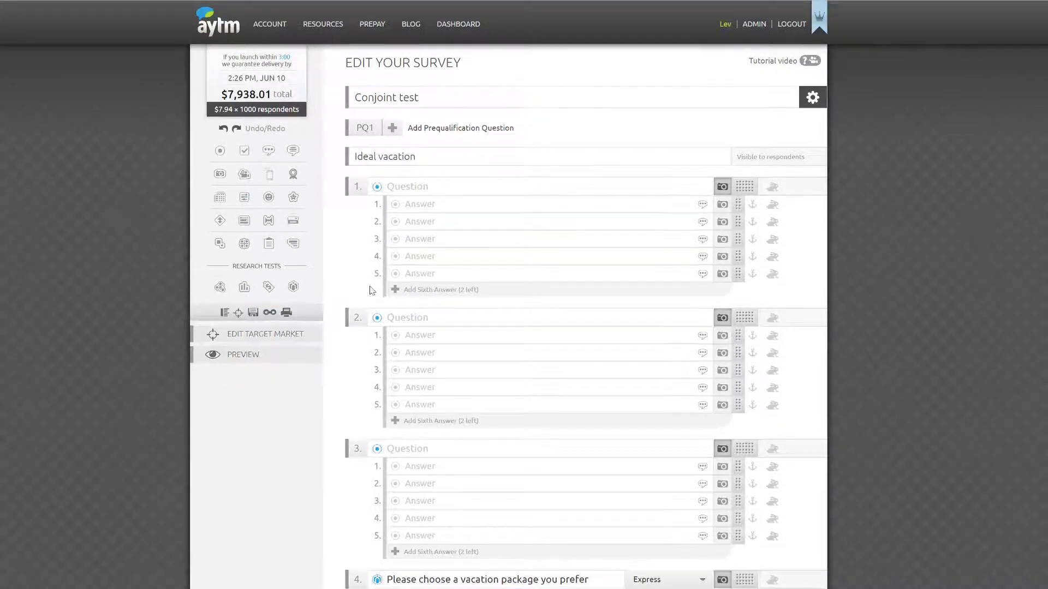
{"action": "scroll", "coordinate": [369, 290], "scroll_direction": "down", "scroll_amount": 8}
{"action": "left_click", "coordinate": [681, 138]}
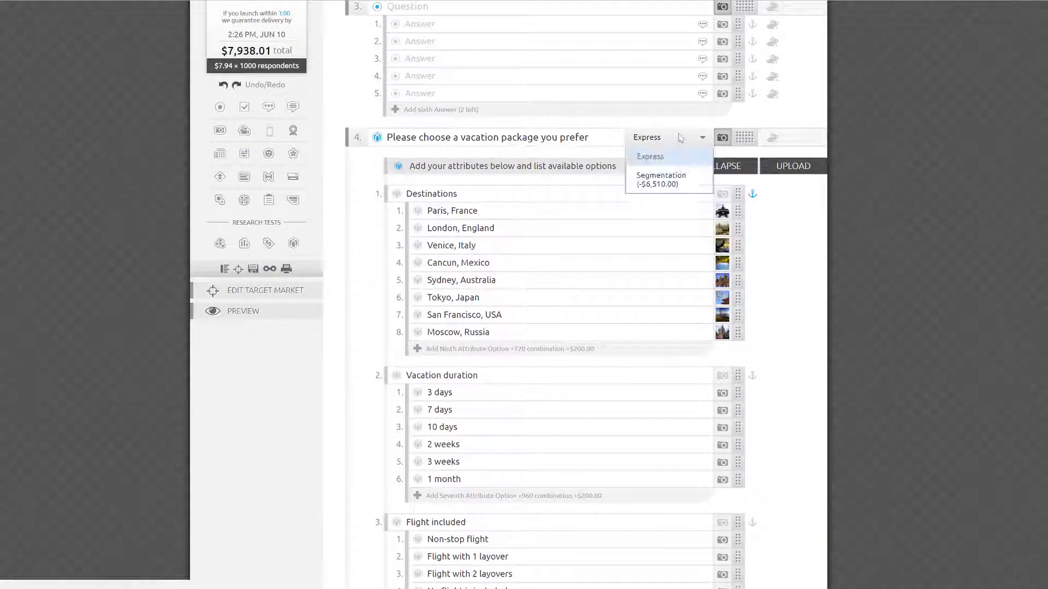
{"action": "left_click", "coordinate": [661, 182]}
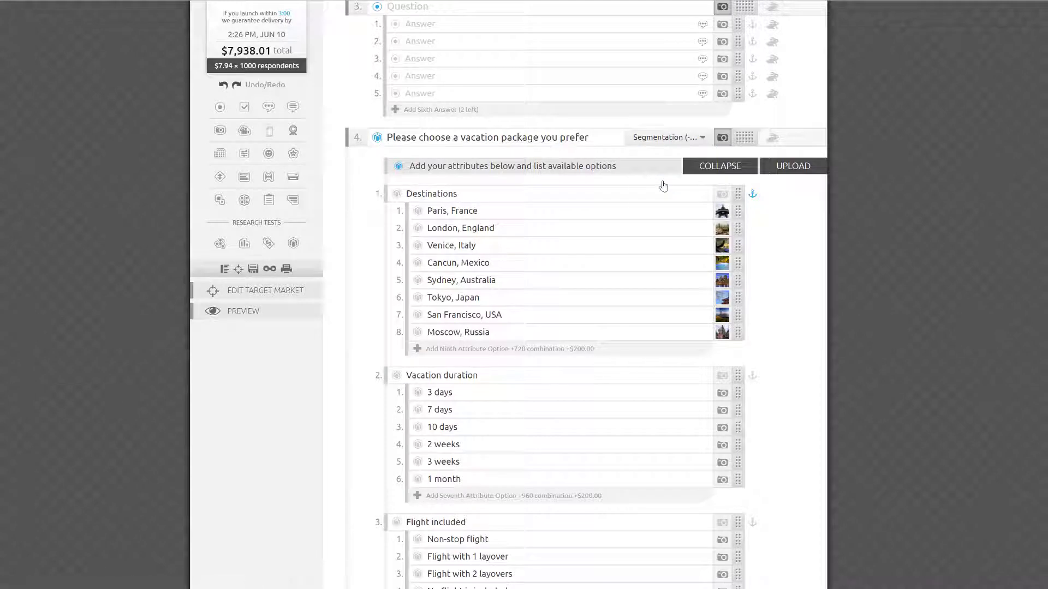
{"action": "left_click", "coordinate": [679, 138]}
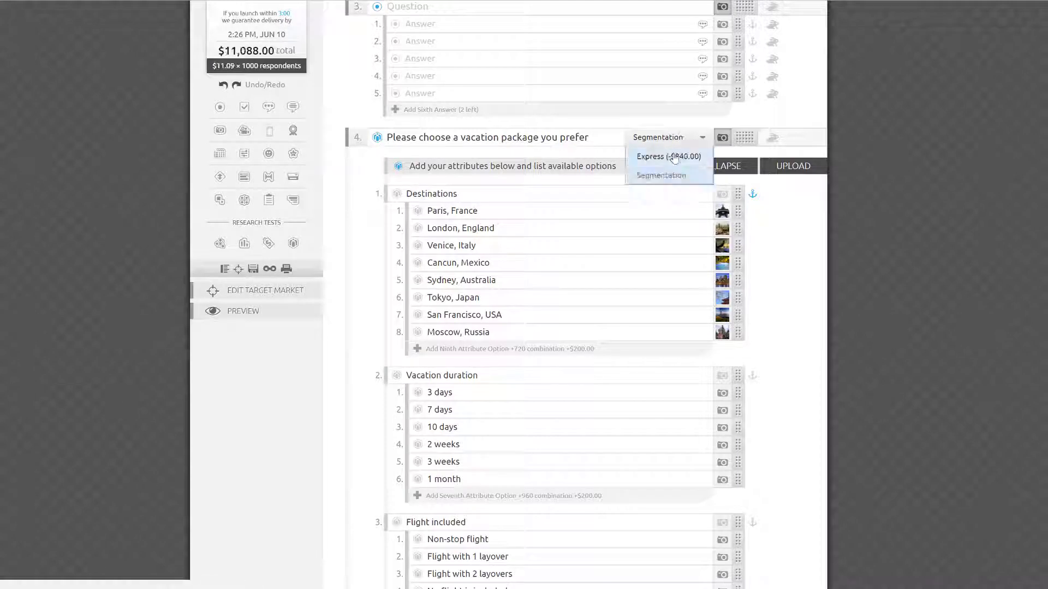
{"action": "left_click", "coordinate": [675, 157]}
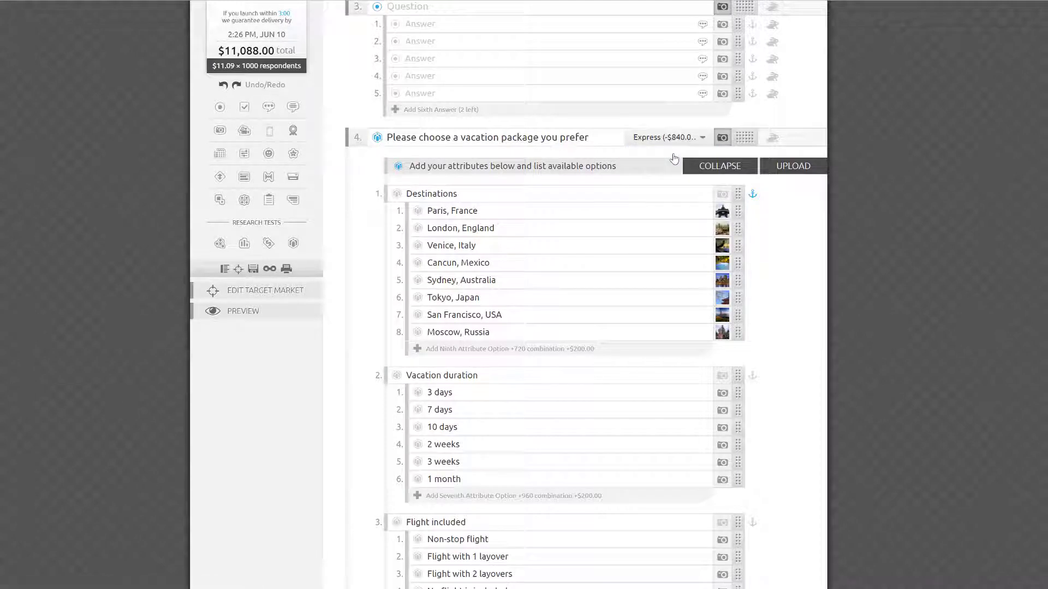
{"action": "scroll", "coordinate": [922, 303], "scroll_direction": "up", "scroll_amount": 2}
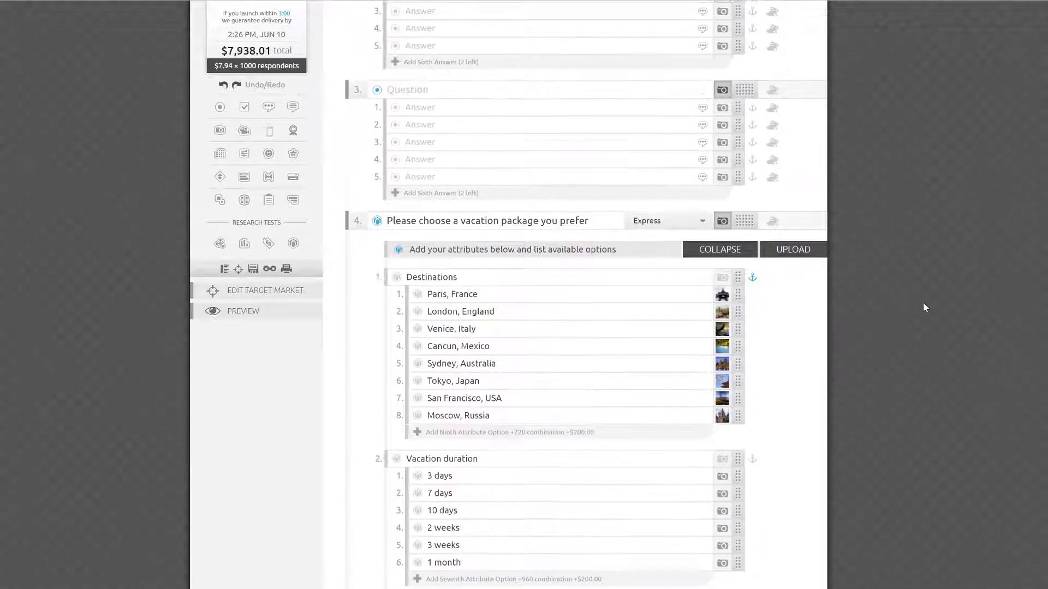
{"action": "scroll", "coordinate": [923, 307], "scroll_direction": "up", "scroll_amount": 8}
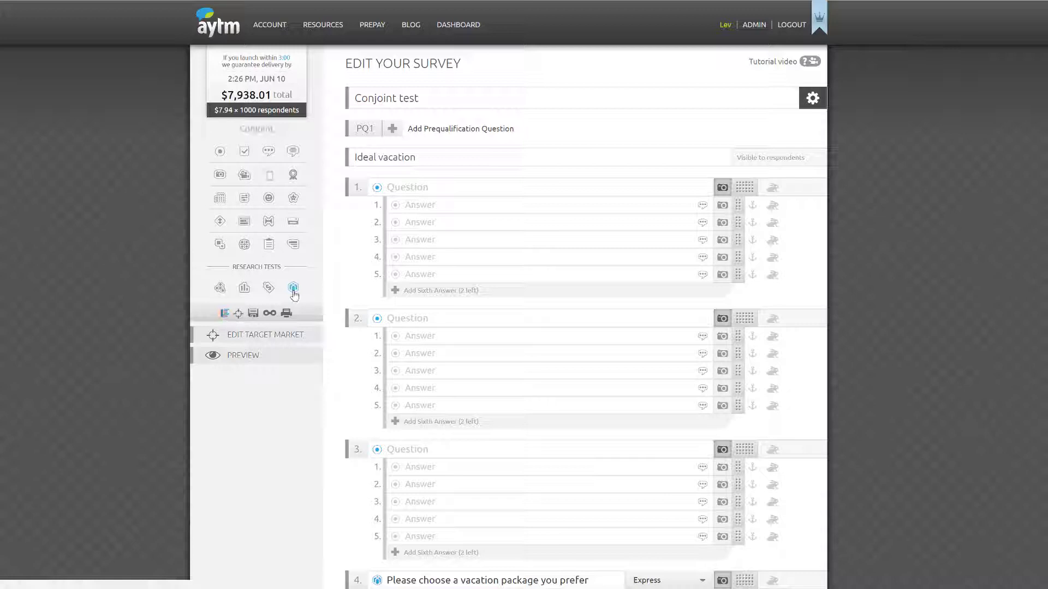
Step: Add a new Conjoint question above Question 1 by dragging in the research-test icon
{"action": "left_click_drag", "start_coordinate": [293, 294], "coordinate": [469, 213]}
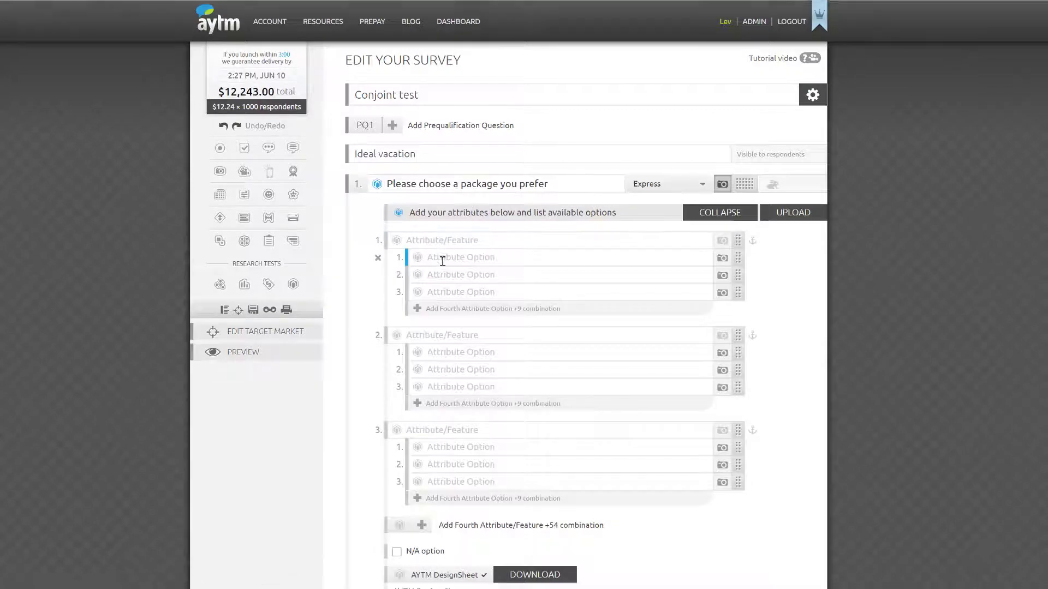
{"action": "scroll", "coordinate": [442, 262], "scroll_direction": "down", "scroll_amount": 6}
{"action": "scroll", "coordinate": [442, 267], "scroll_direction": "down", "scroll_amount": 4}
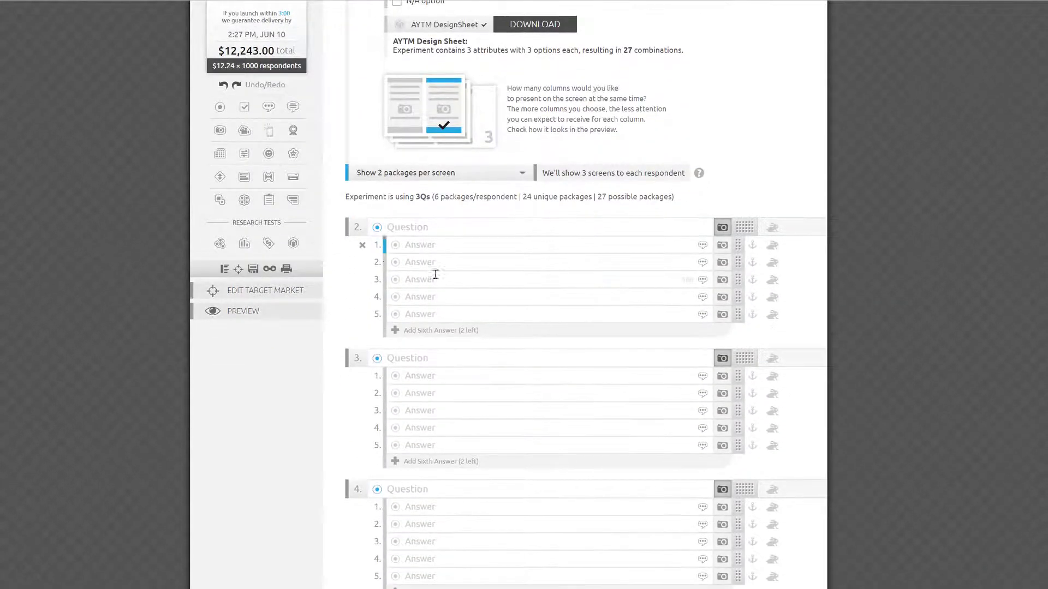
Step: Convert Question 2 into a Conjoint question
{"action": "left_click", "coordinate": [380, 230]}
{"action": "scroll", "coordinate": [633, 328], "scroll_direction": "down", "scroll_amount": 4}
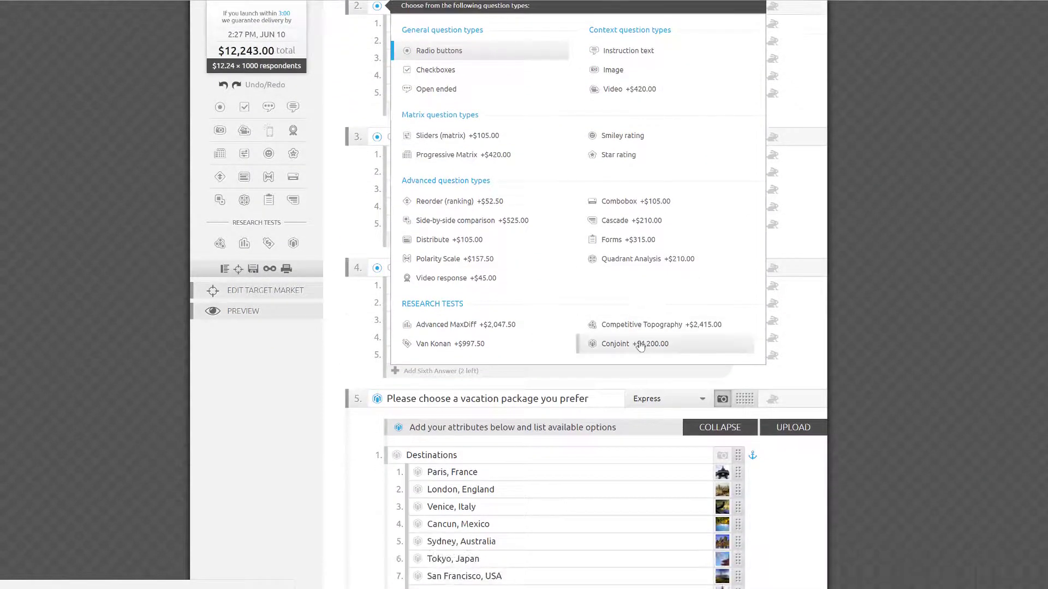
{"action": "left_click", "coordinate": [636, 342]}
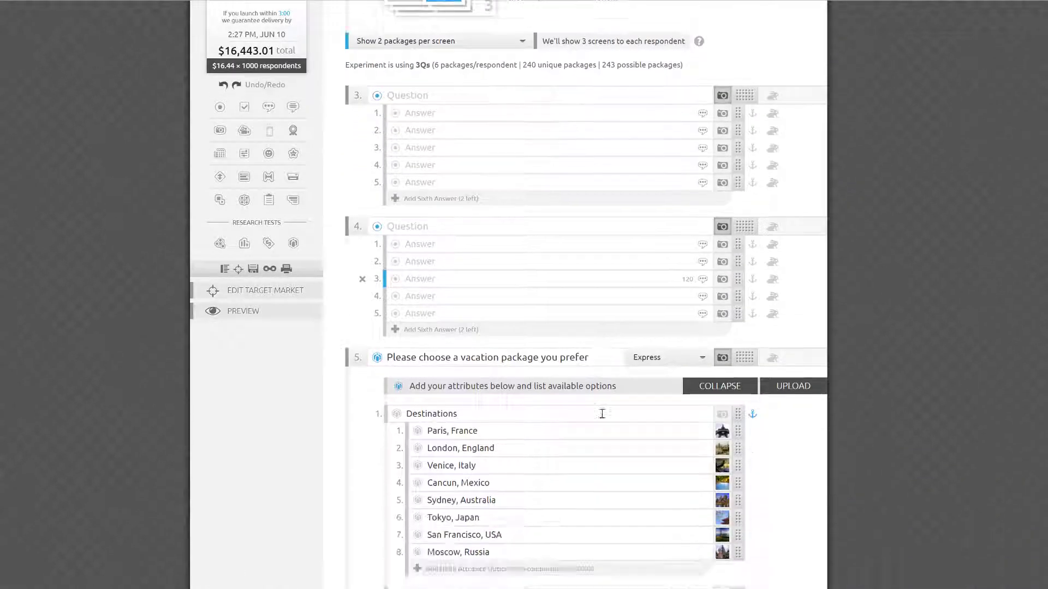
{"action": "scroll", "coordinate": [601, 412], "scroll_direction": "down", "scroll_amount": 5}
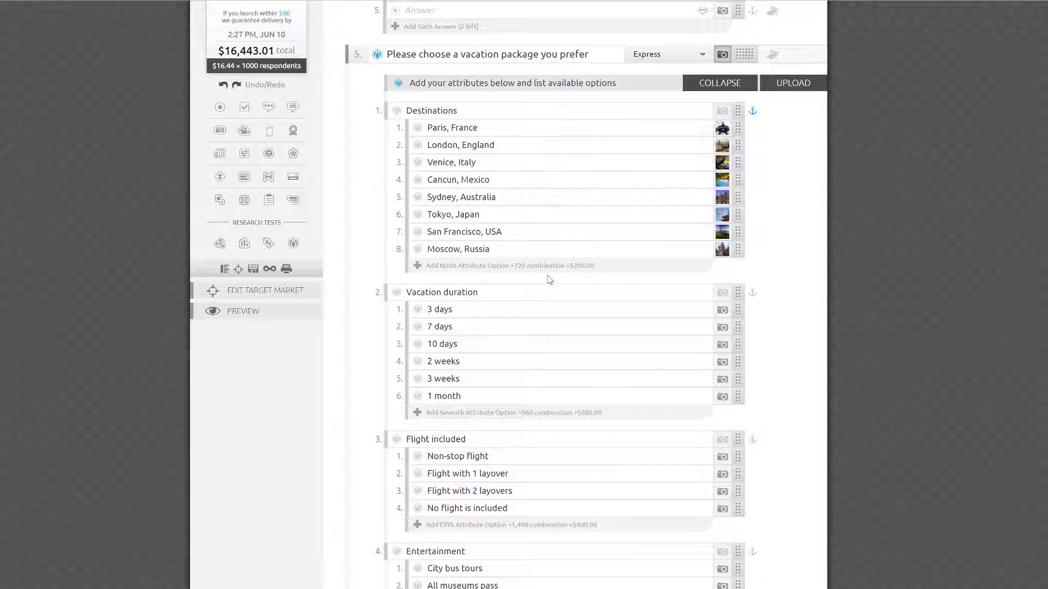
{"action": "scroll", "coordinate": [549, 280], "scroll_direction": "down", "scroll_amount": 2}
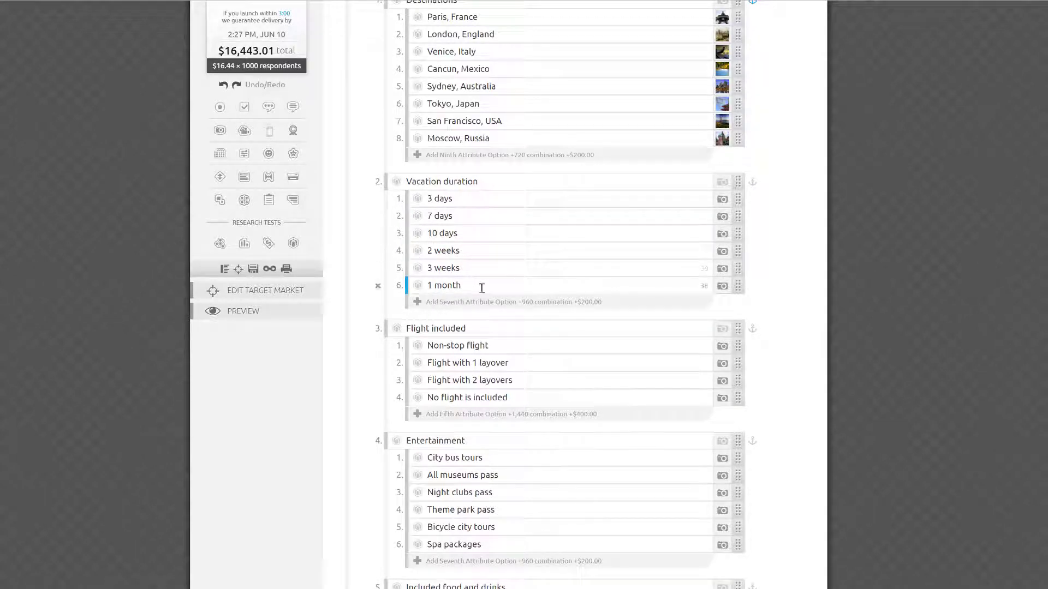
{"action": "scroll", "coordinate": [481, 288], "scroll_direction": "up", "scroll_amount": 3}
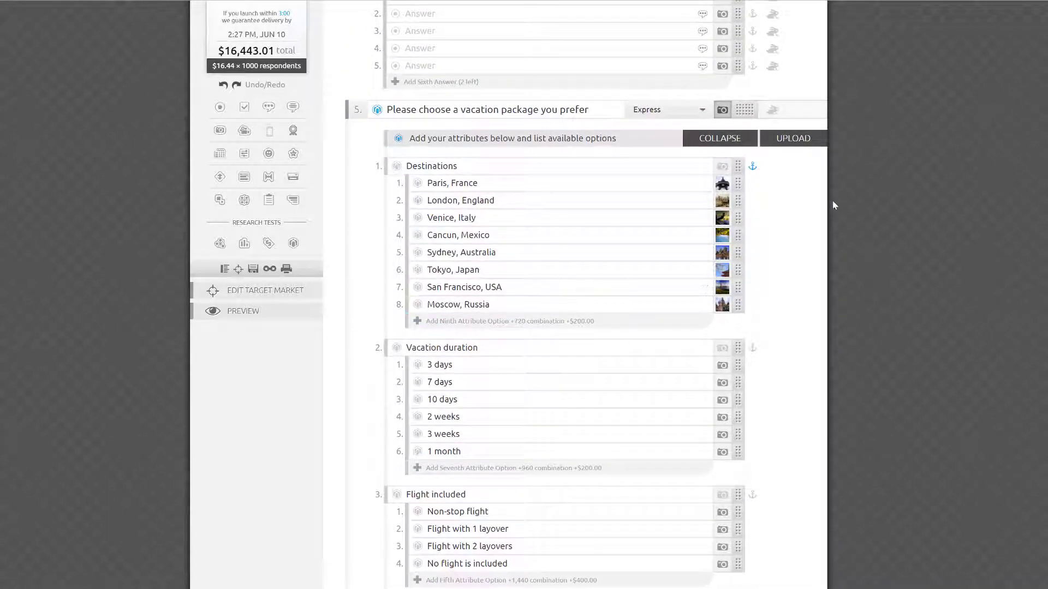
{"action": "mouse_move", "coordinate": [724, 186]}
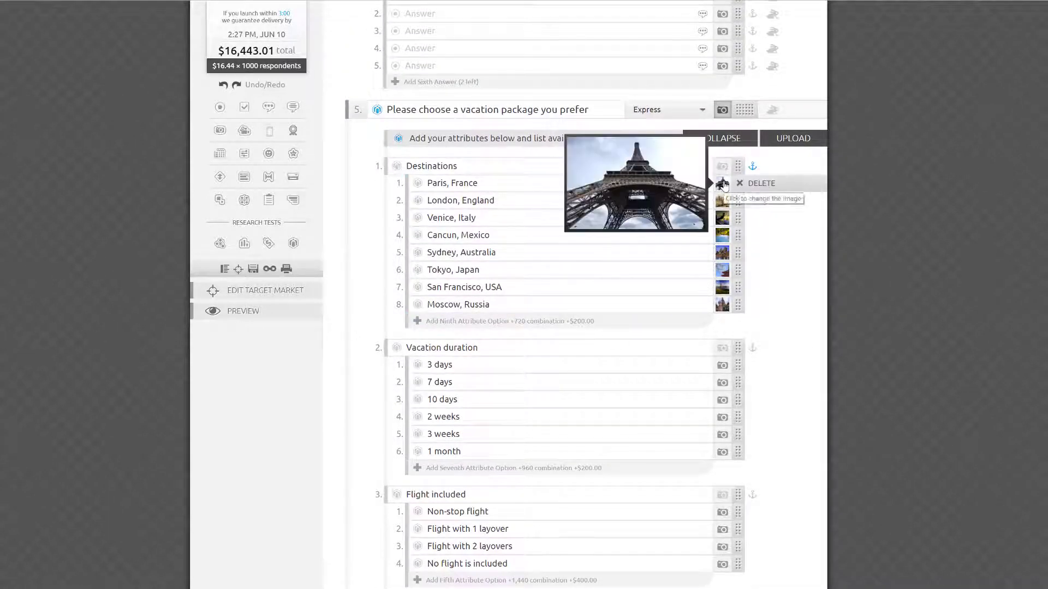
{"action": "mouse_move", "coordinate": [721, 212]}
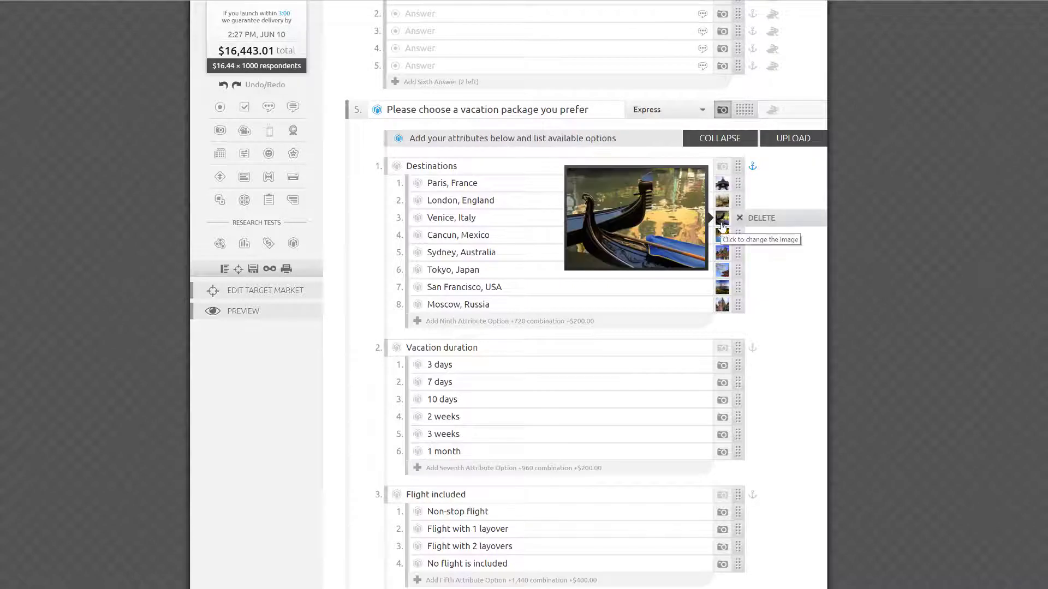
{"action": "mouse_move", "coordinate": [724, 255]}
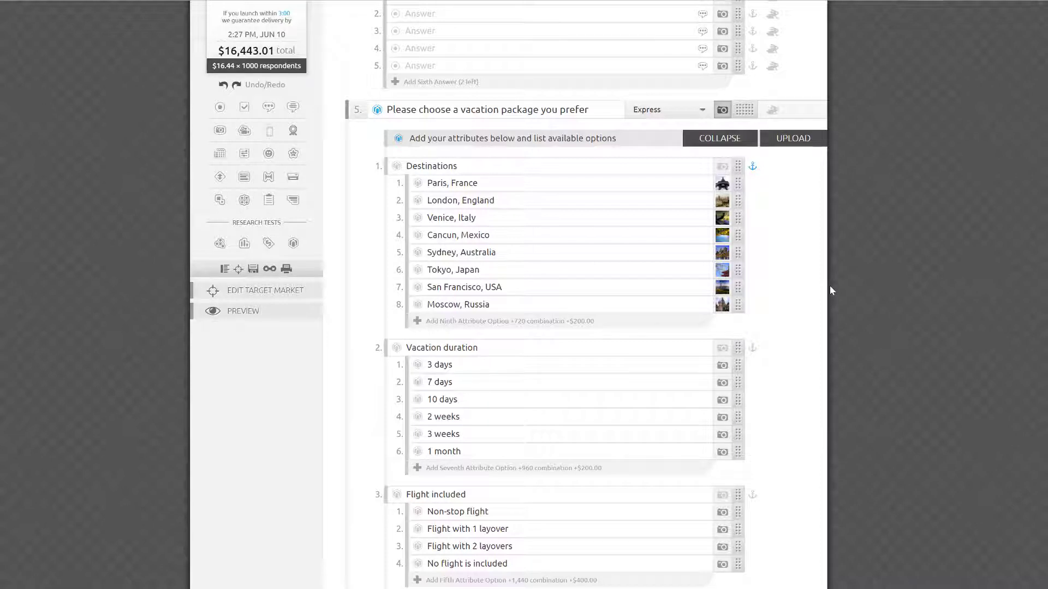
{"action": "left_click", "coordinate": [754, 167]}
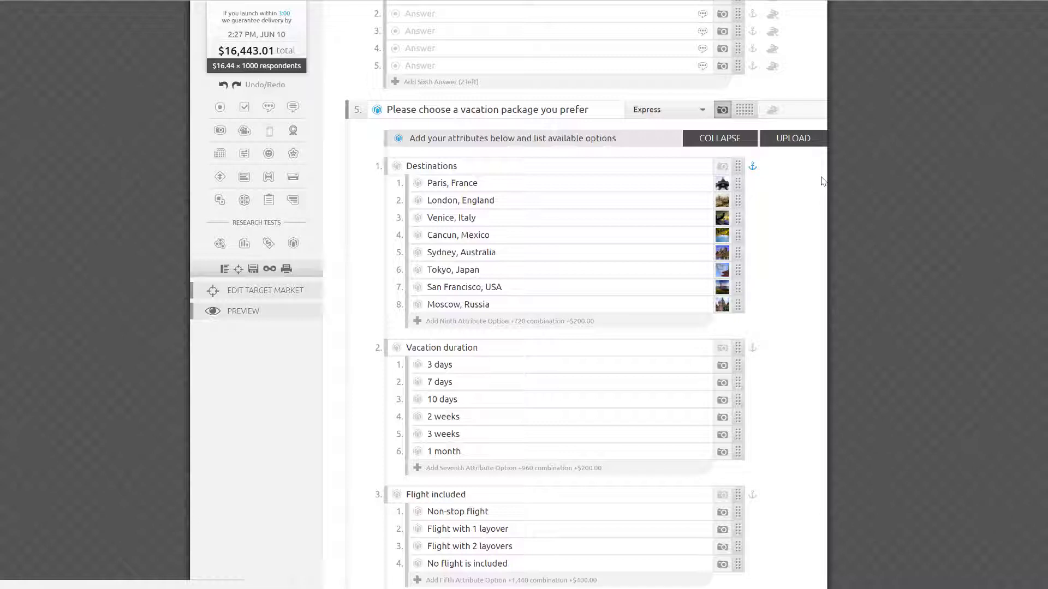
{"action": "scroll", "coordinate": [822, 181], "scroll_direction": "down", "scroll_amount": 14}
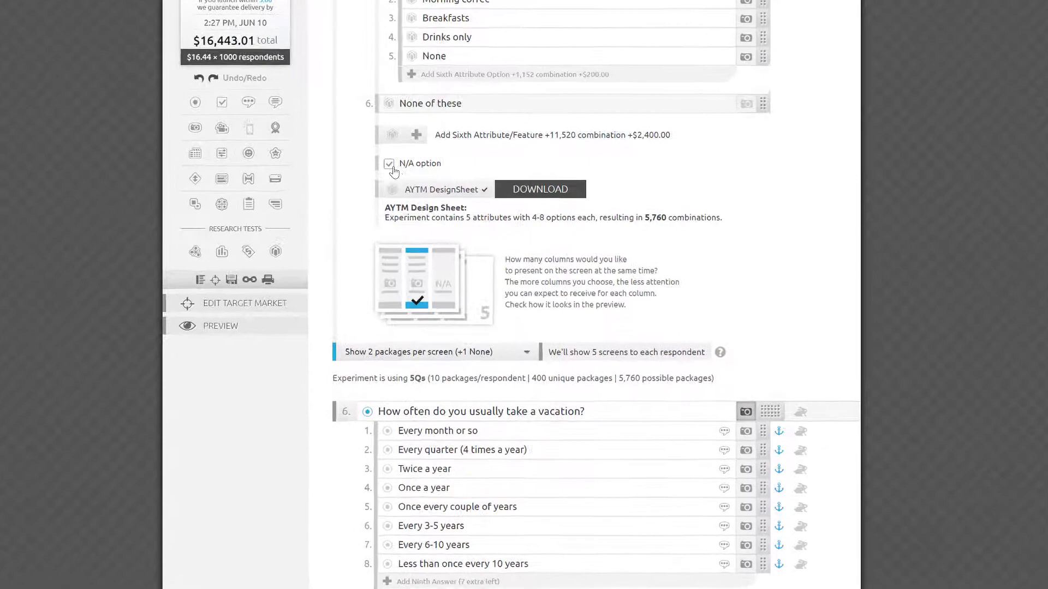
{"action": "left_click", "coordinate": [391, 166]}
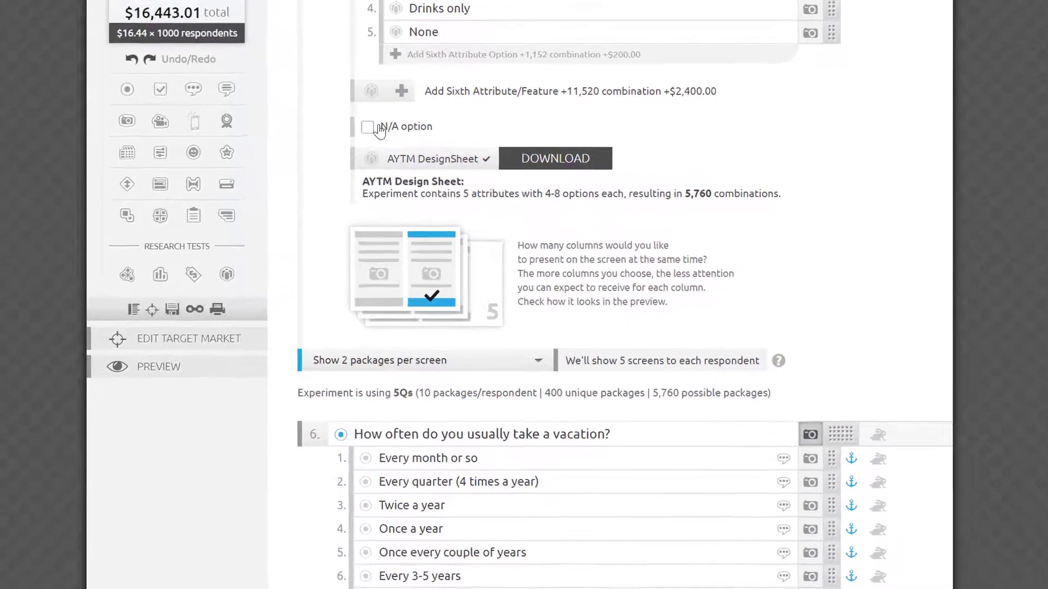
{"action": "left_click", "coordinate": [380, 129]}
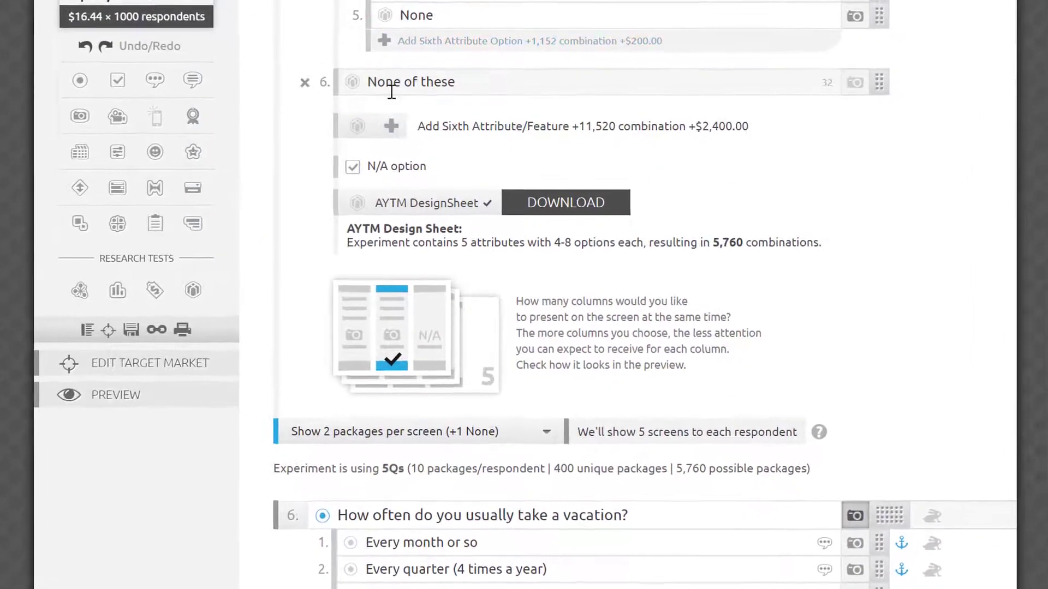
{"action": "left_click", "coordinate": [491, 83]}
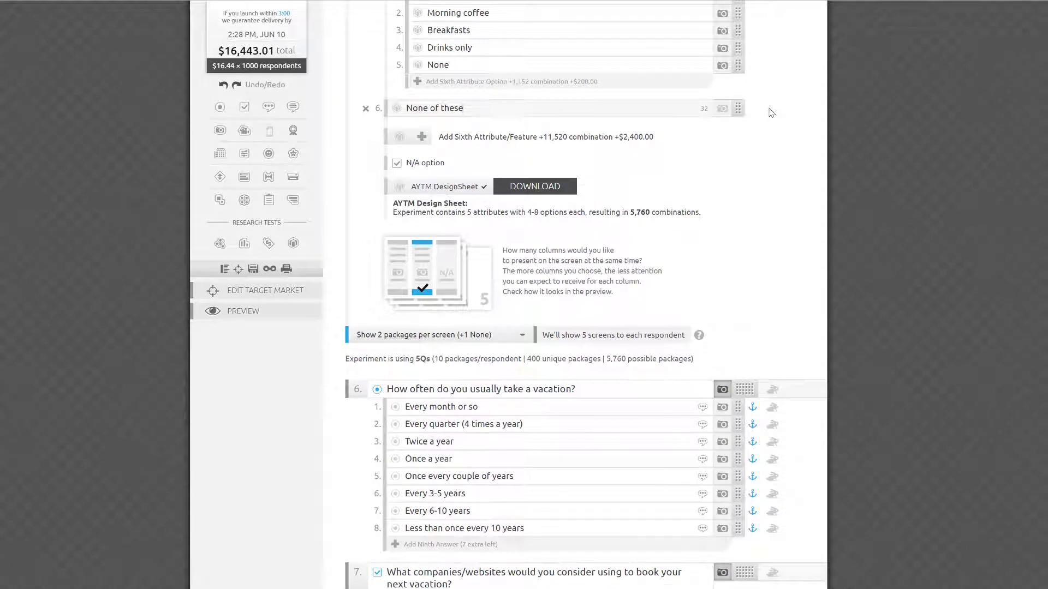
{"action": "left_click", "coordinate": [624, 139]}
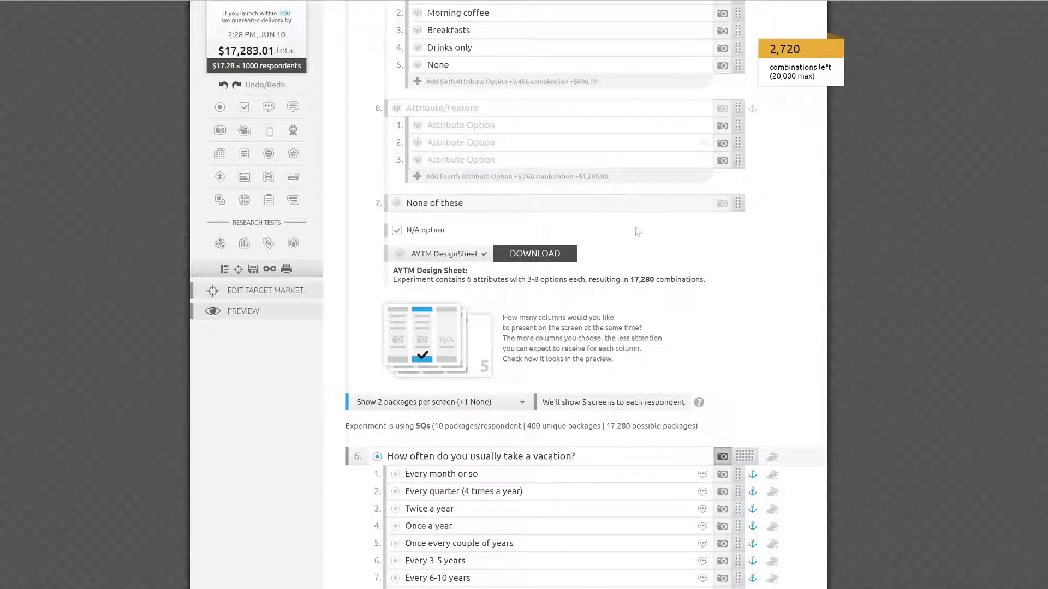
{"action": "scroll", "coordinate": [823, 258], "scroll_direction": "up", "scroll_amount": 5}
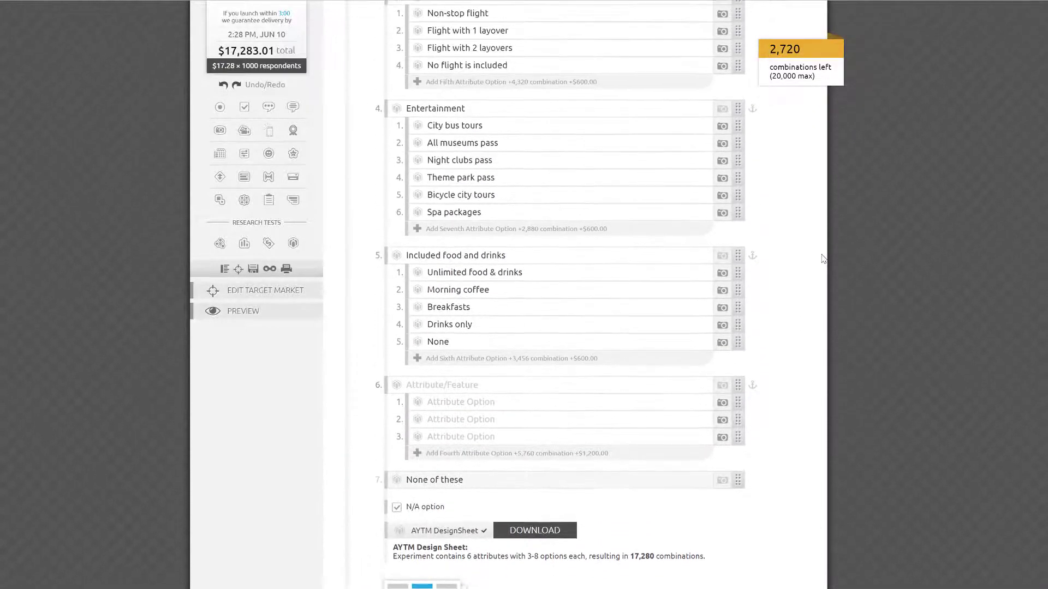
{"action": "scroll", "coordinate": [797, 291], "scroll_direction": "up", "scroll_amount": 4}
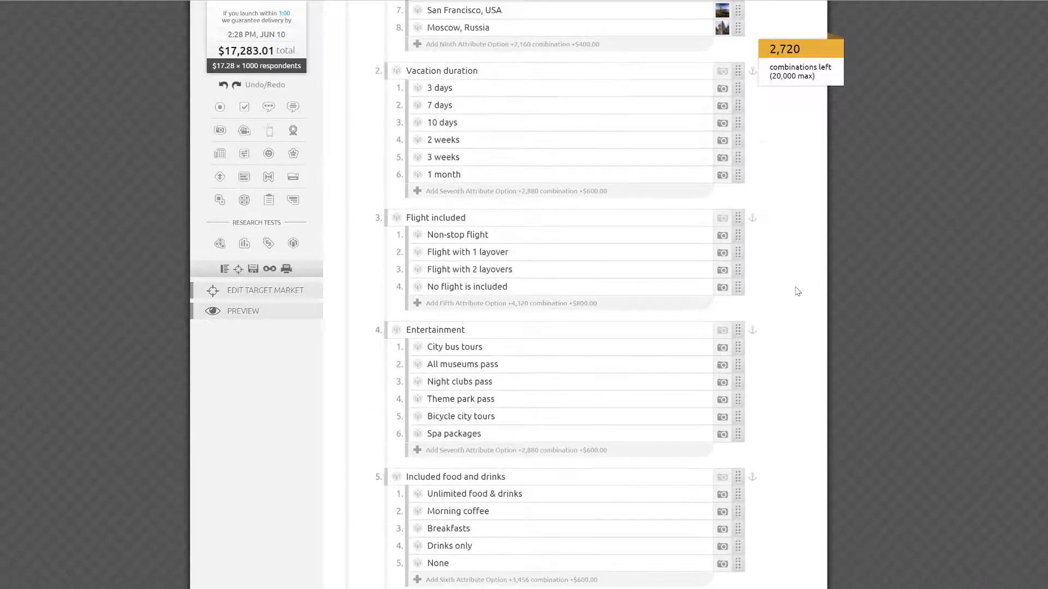
{"action": "scroll", "coordinate": [796, 291], "scroll_direction": "up", "scroll_amount": 3}
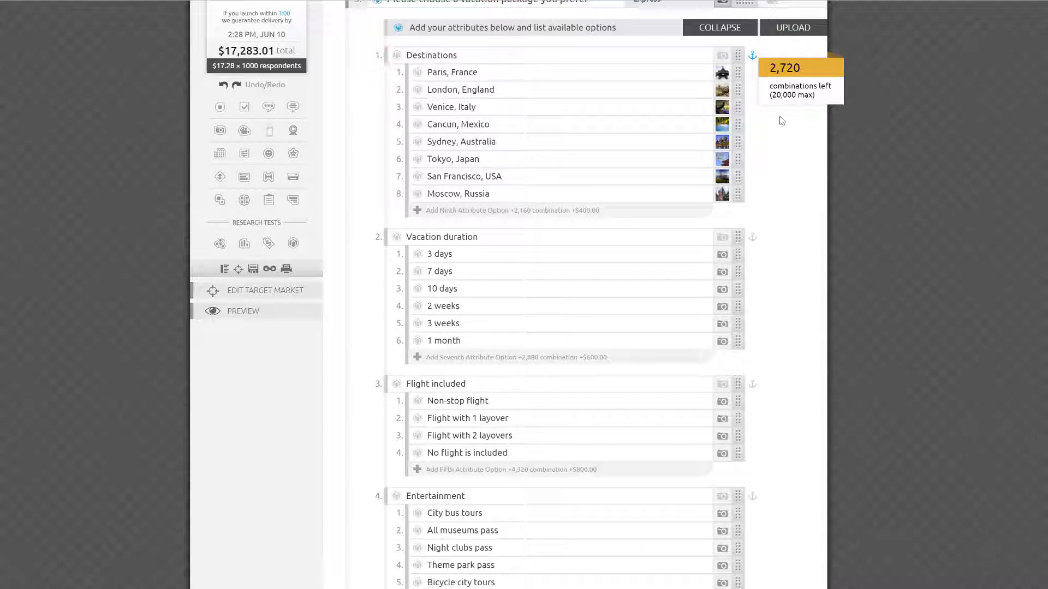
{"action": "scroll", "coordinate": [793, 307], "scroll_direction": "down", "scroll_amount": 3}
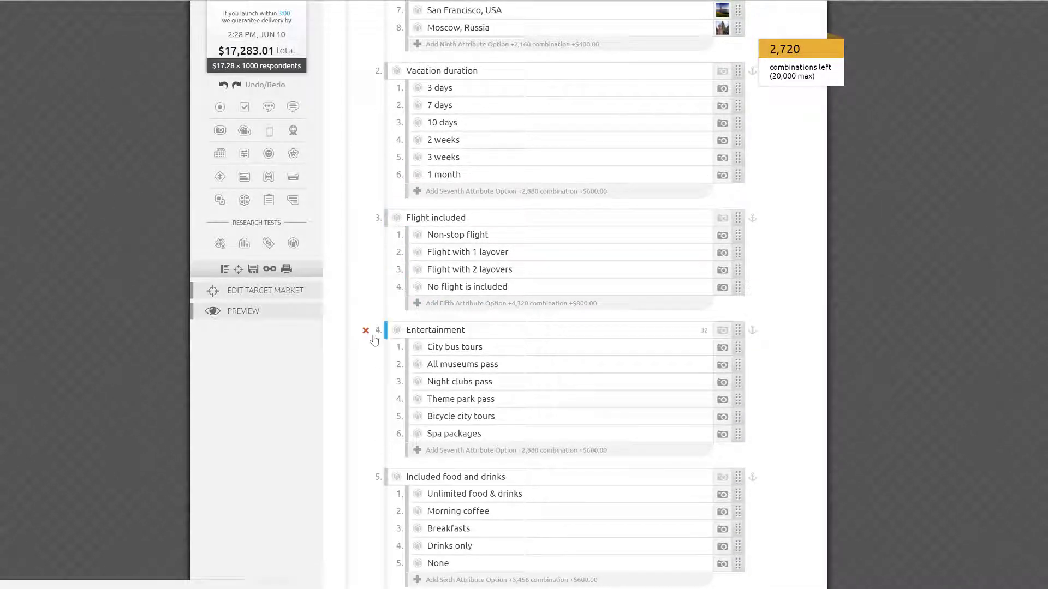
{"action": "scroll", "coordinate": [374, 340], "scroll_direction": "down", "scroll_amount": 4}
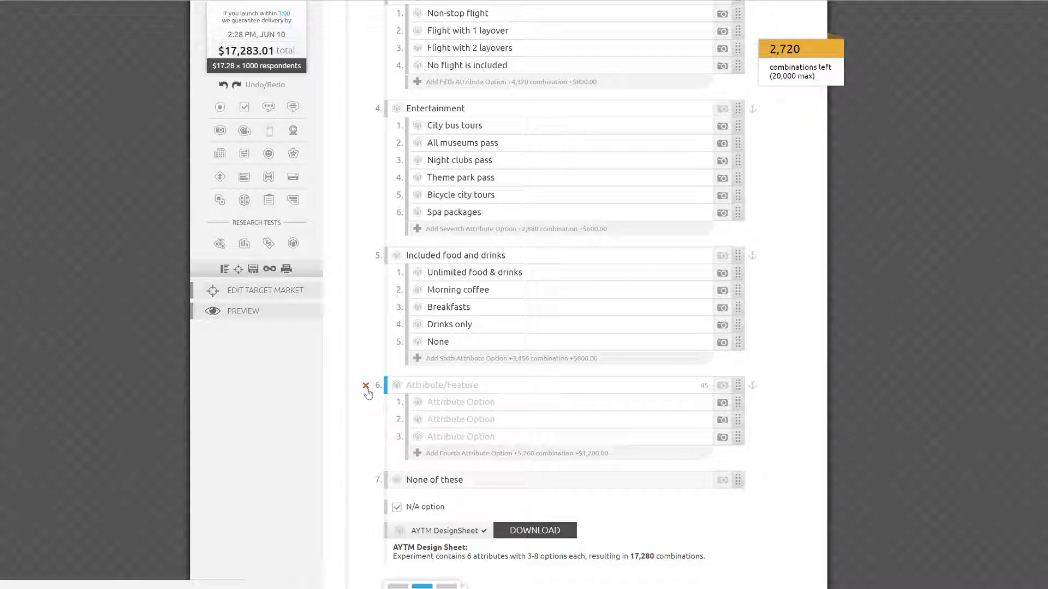
{"action": "left_click", "coordinate": [365, 386]}
{"action": "scroll", "coordinate": [832, 400], "scroll_direction": "down", "scroll_amount": 5}
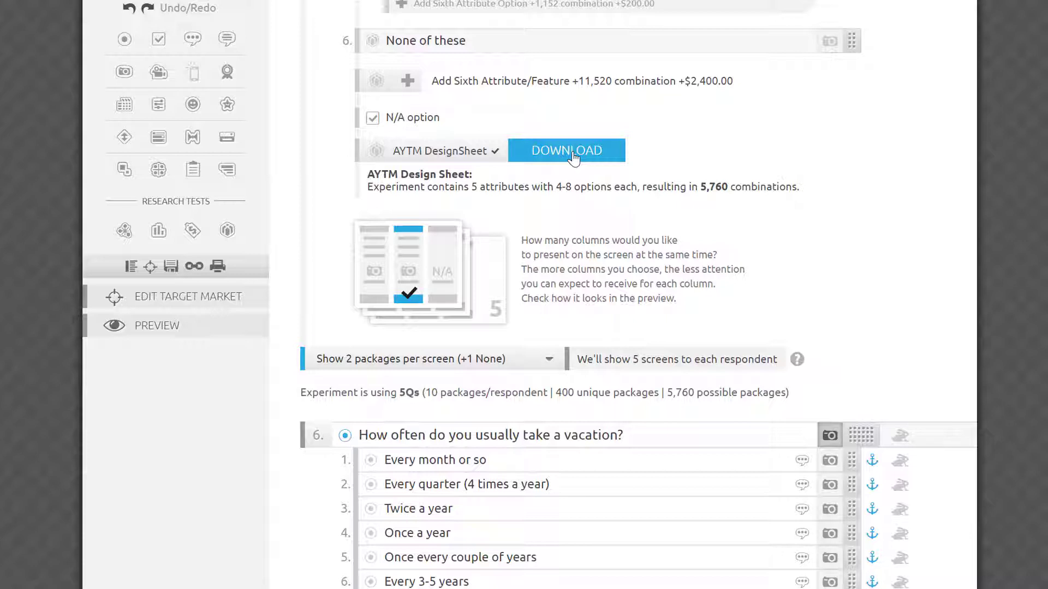
Step: Download the AYTM DesignSheet for the 5-attribute vacation experiment and scroll the attribute list
{"action": "left_click", "coordinate": [573, 157]}
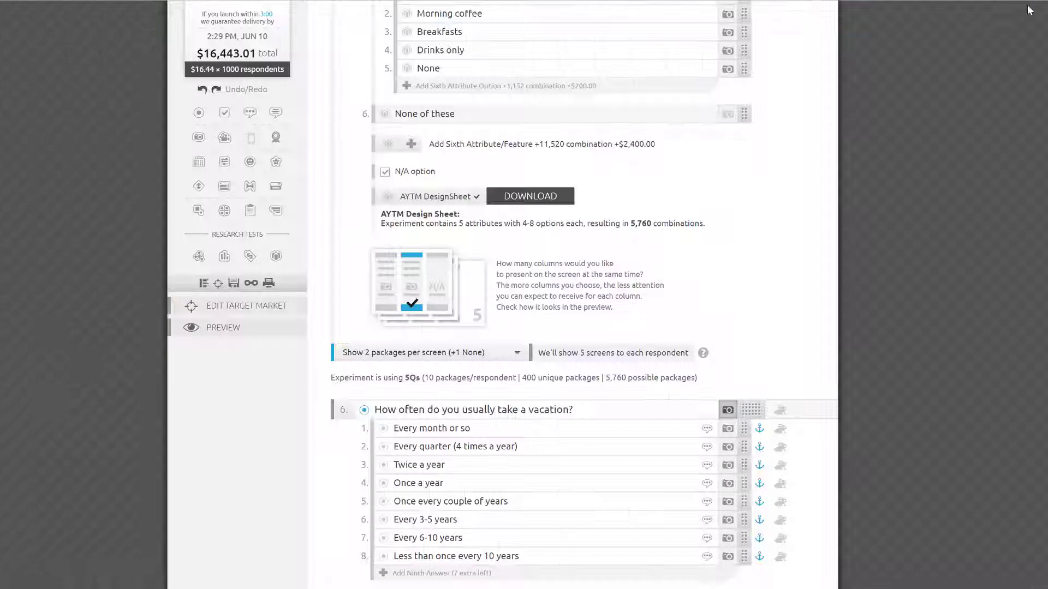
{"action": "scroll", "coordinate": [799, 275], "scroll_direction": "up", "scroll_amount": 20}
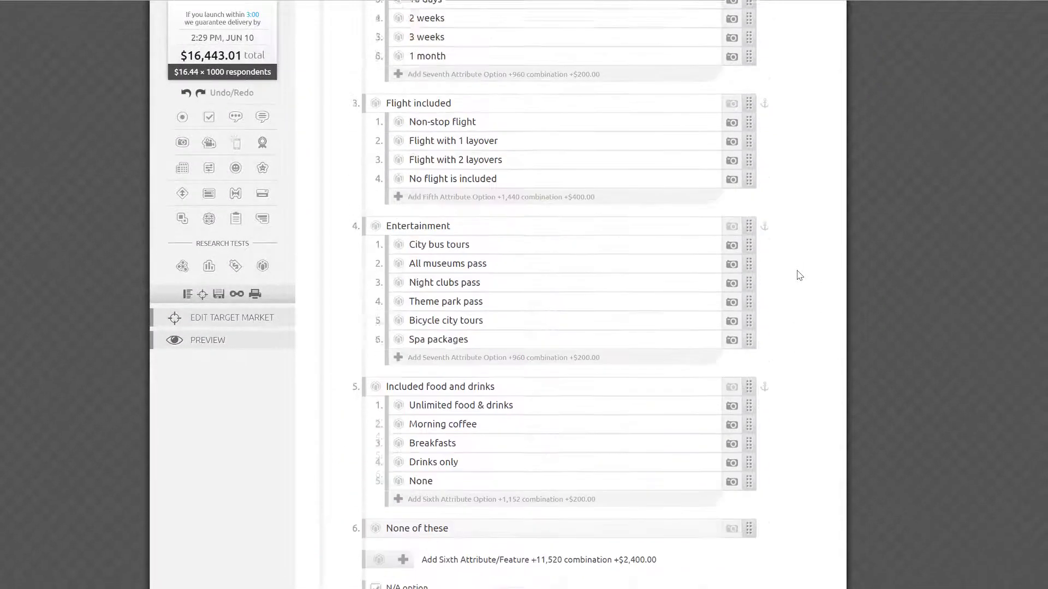
{"action": "scroll", "coordinate": [800, 275], "scroll_direction": "down", "scroll_amount": 3}
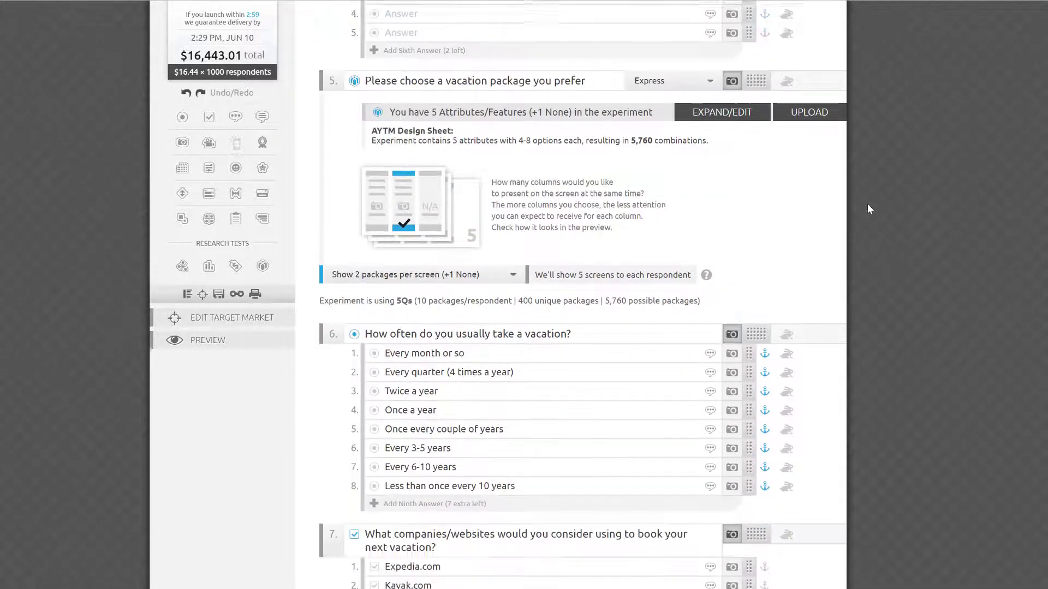
{"action": "scroll", "coordinate": [868, 206], "scroll_direction": "up", "scroll_amount": 2}
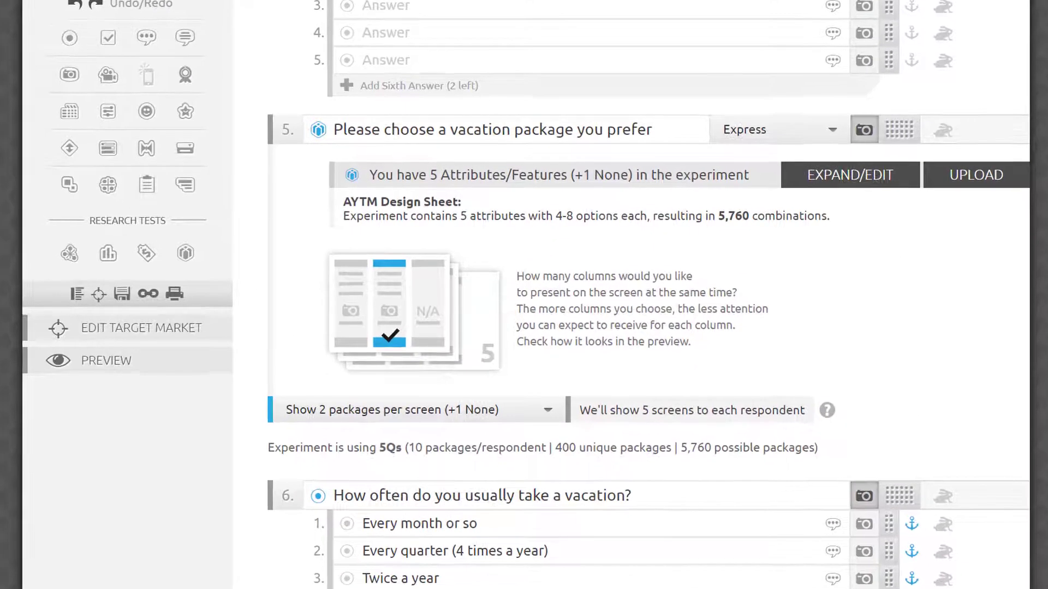
{"action": "scroll", "coordinate": [649, 294], "scroll_direction": "down", "scroll_amount": 2}
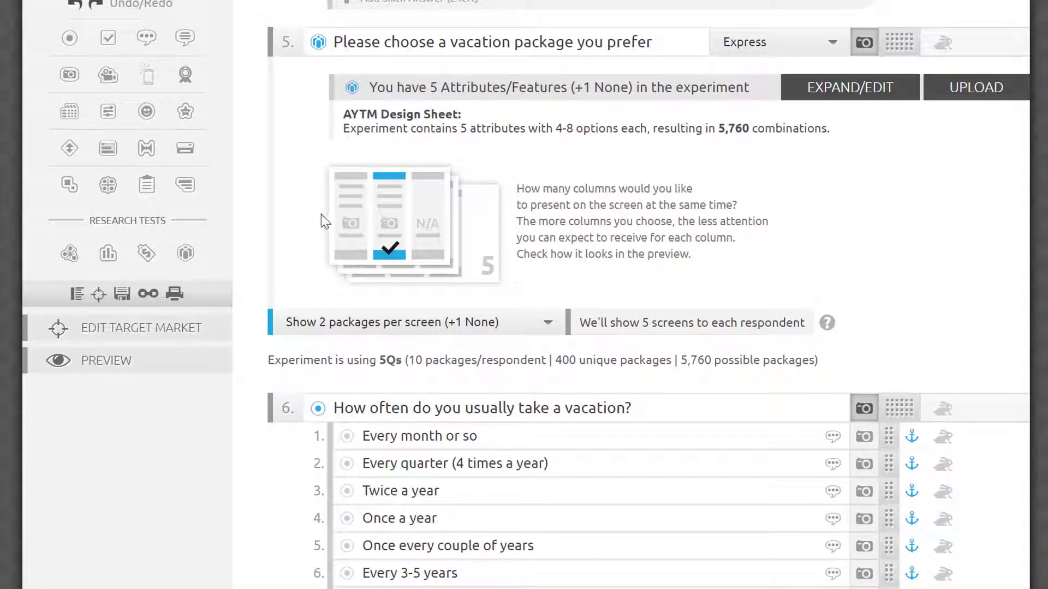
{"action": "left_click", "coordinate": [440, 330]}
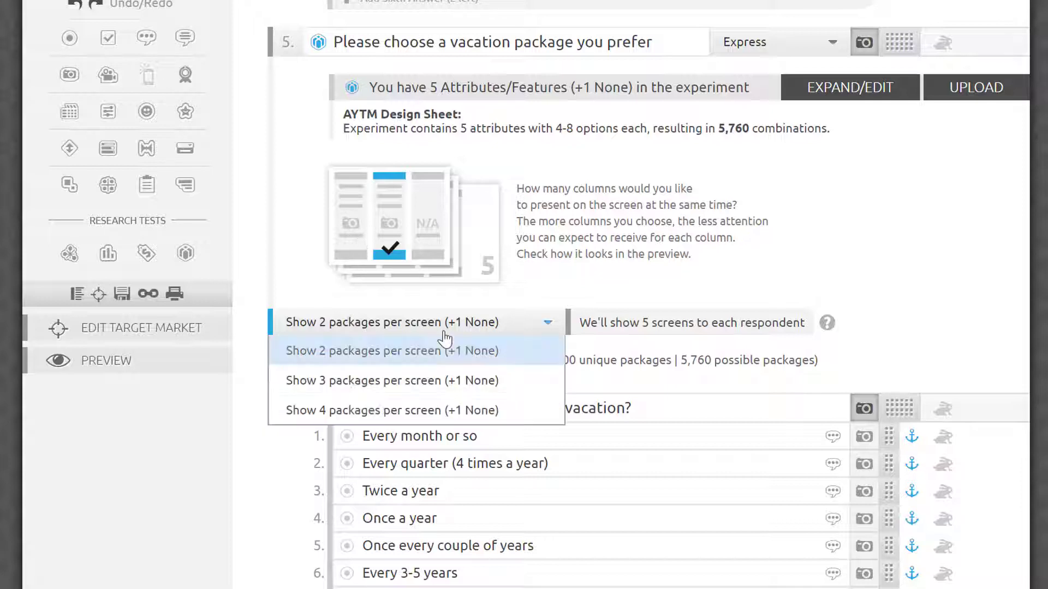
{"action": "left_click", "coordinate": [485, 419]}
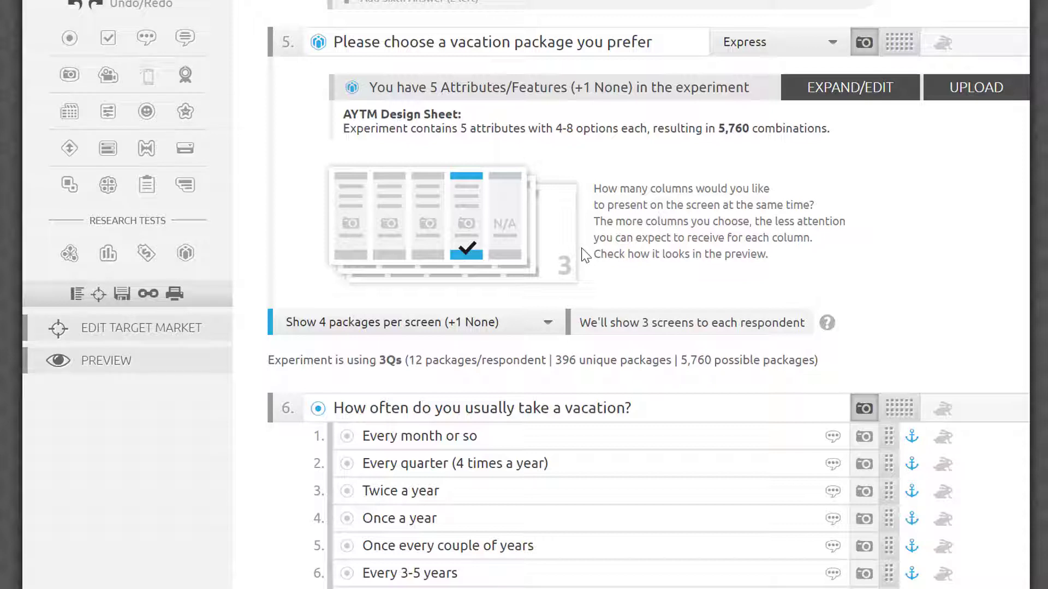
{"action": "left_click", "coordinate": [548, 323]}
{"action": "left_click", "coordinate": [496, 355]}
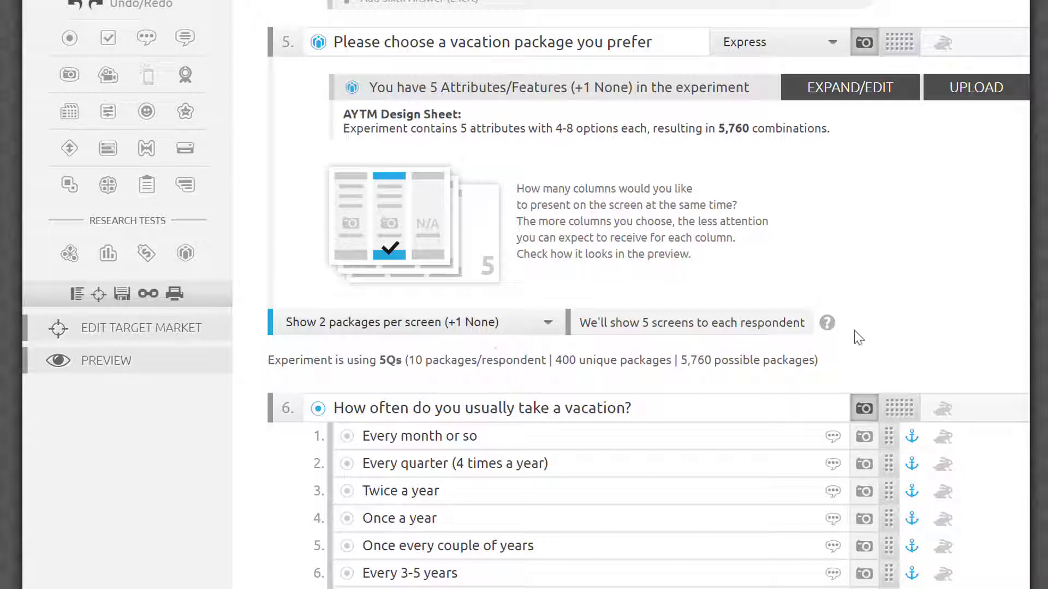
{"action": "mouse_move", "coordinate": [830, 329]}
{"action": "left_click_drag", "start_coordinate": [380, 361], "coordinate": [520, 359]}
{"action": "left_click", "coordinate": [525, 359]}
{"action": "left_click_drag", "start_coordinate": [680, 361], "coordinate": [824, 362]}
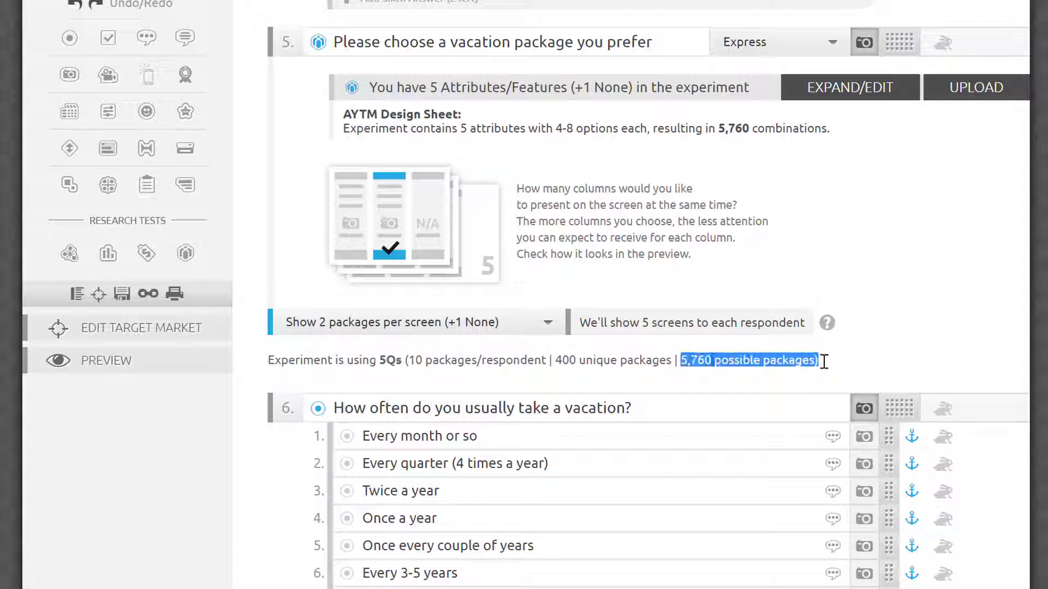
{"action": "left_click", "coordinate": [822, 361]}
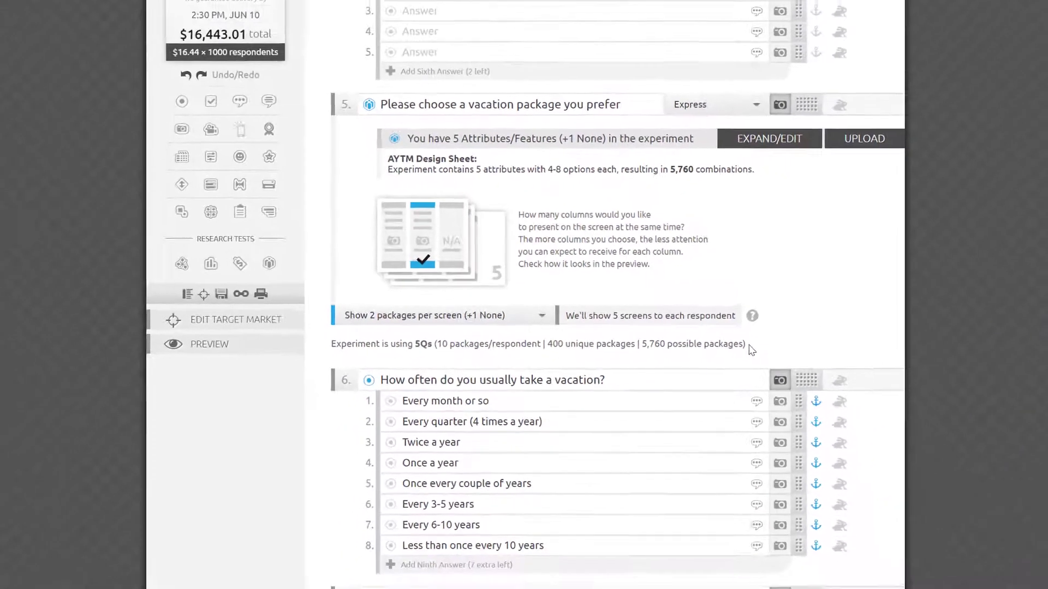
Step: Scroll down the survey results to reach the Q8 vacation-package simulator and trait filters
{"action": "scroll", "coordinate": [826, 368], "scroll_direction": "down", "scroll_amount": 5}
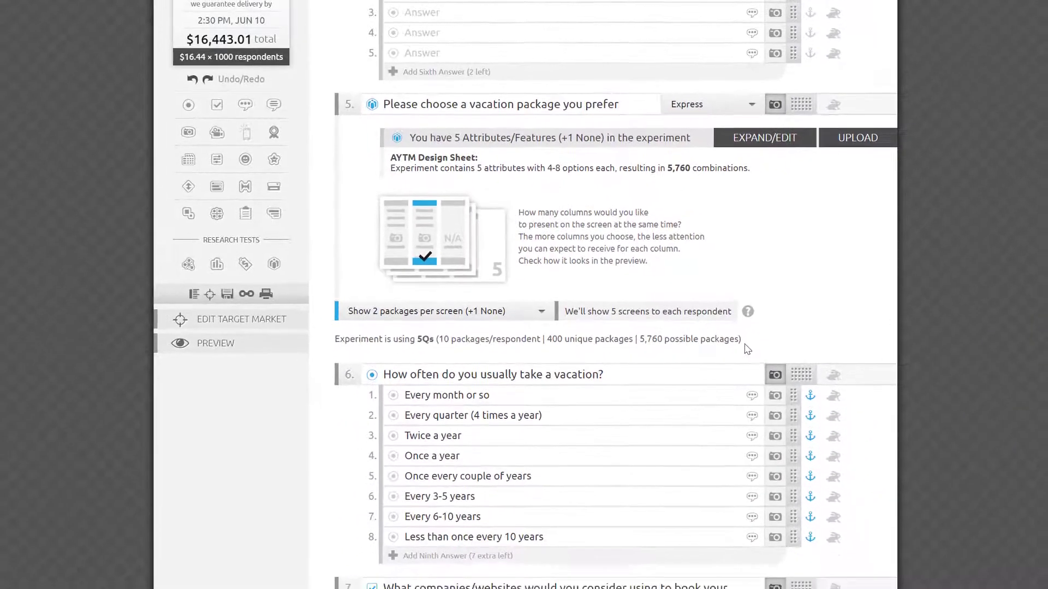
{"action": "scroll", "coordinate": [747, 348], "scroll_direction": "down", "scroll_amount": 3}
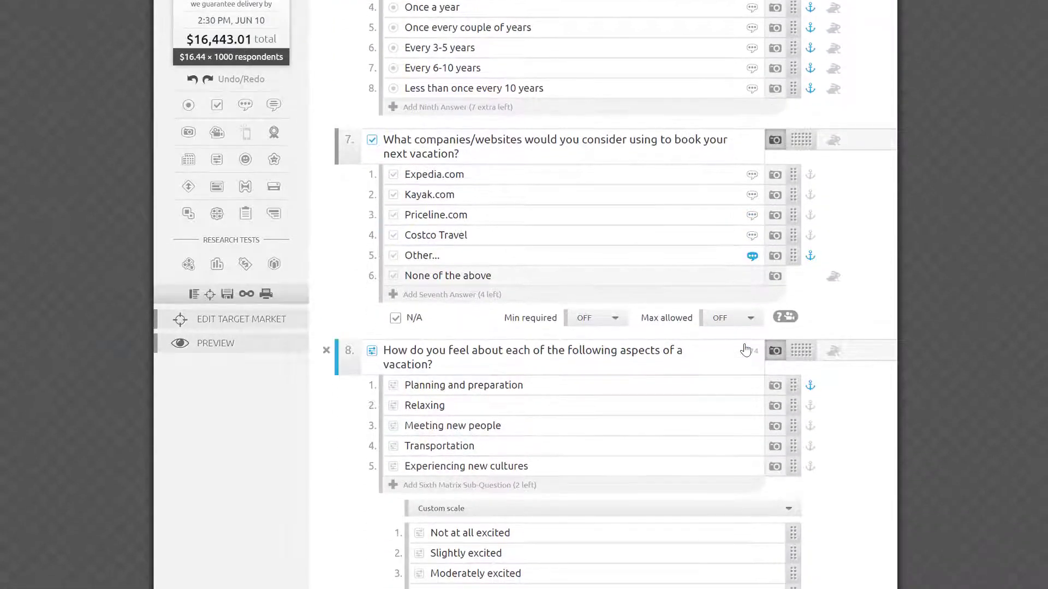
{"action": "scroll", "coordinate": [318, 295], "scroll_direction": "down", "scroll_amount": 1}
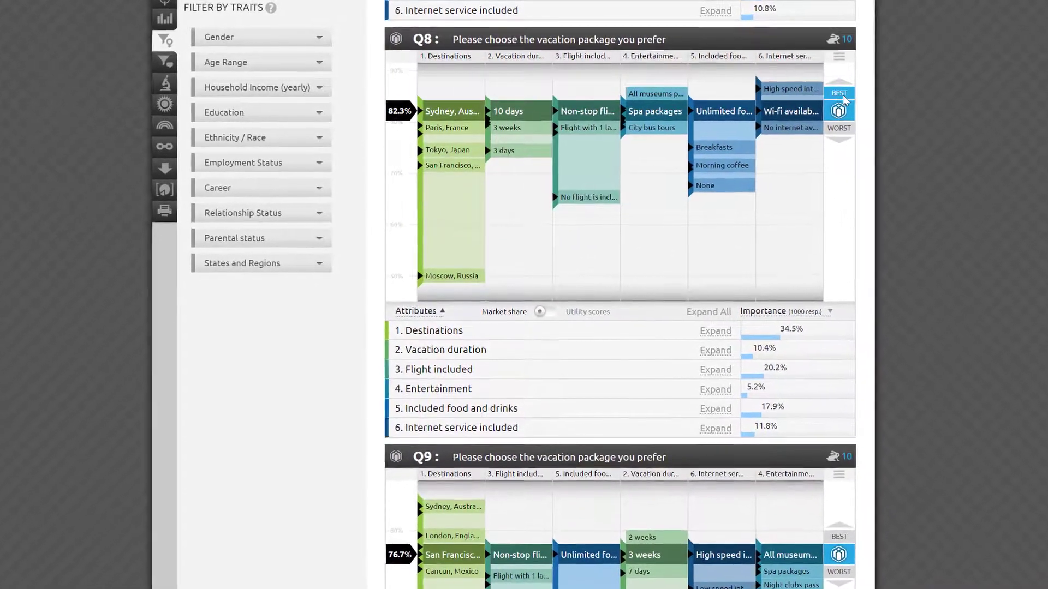
Step: Set Q8 to its best package, drag the ranker to mid-ranked levels, and change the destination
{"action": "left_click", "coordinate": [843, 95]}
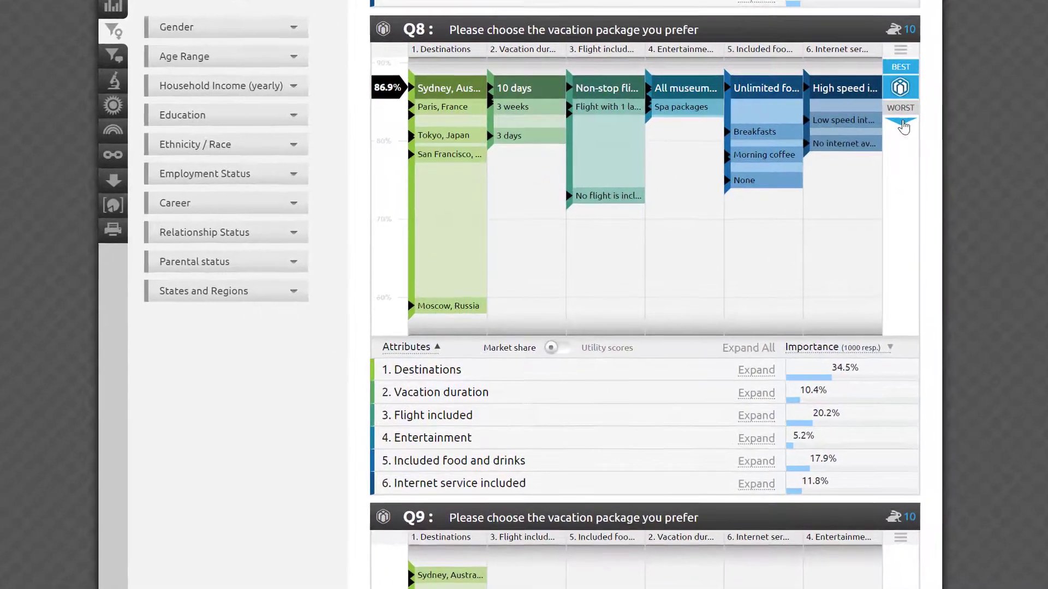
{"action": "left_click_drag", "start_coordinate": [903, 127], "coordinate": [900, 170]}
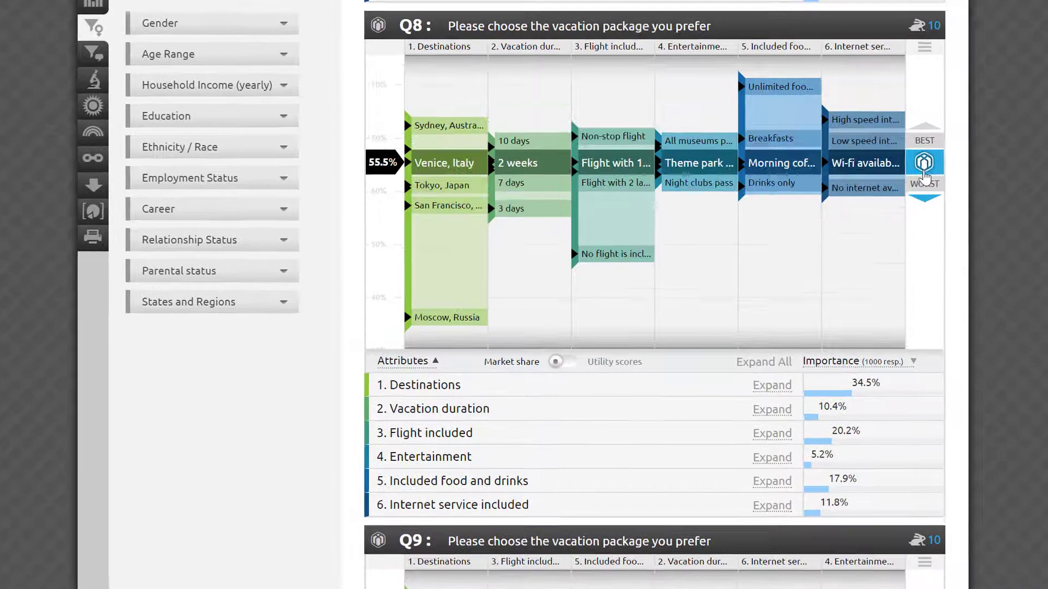
{"action": "mouse_move", "coordinate": [409, 202]}
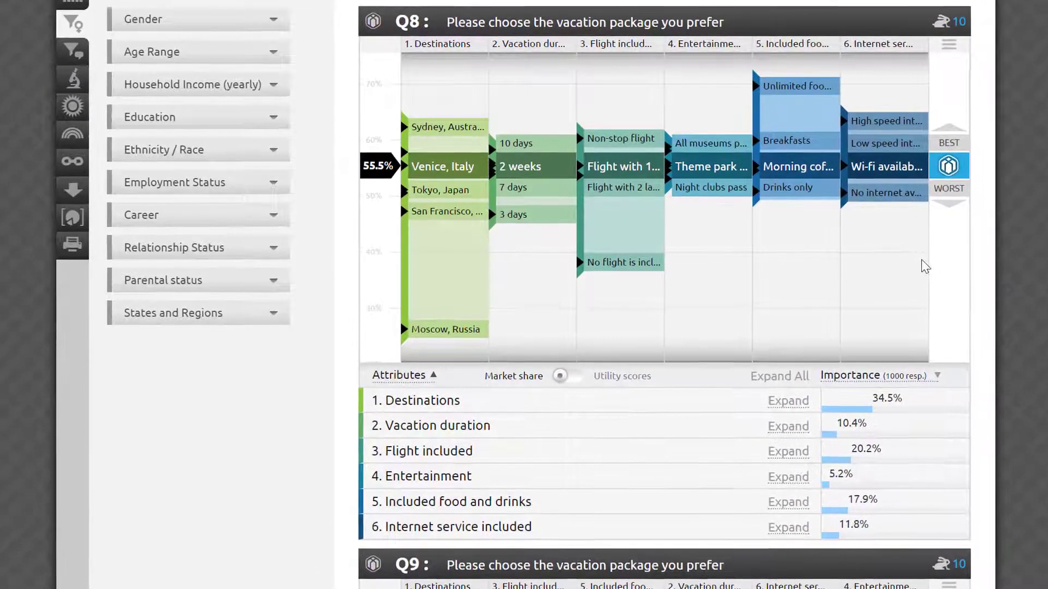
{"action": "left_click", "coordinate": [450, 164]}
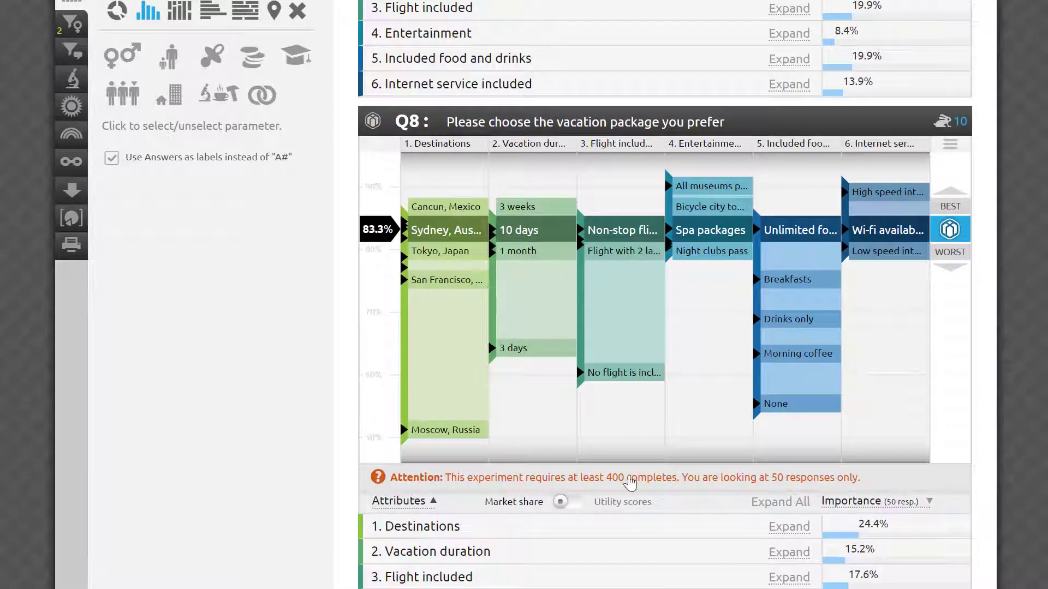
Step: Sort Q8 attributes by importance, reapply the best package, and move down to Q6's segmentation panel
{"action": "left_click_drag", "start_coordinate": [770, 480], "coordinate": [893, 486]}
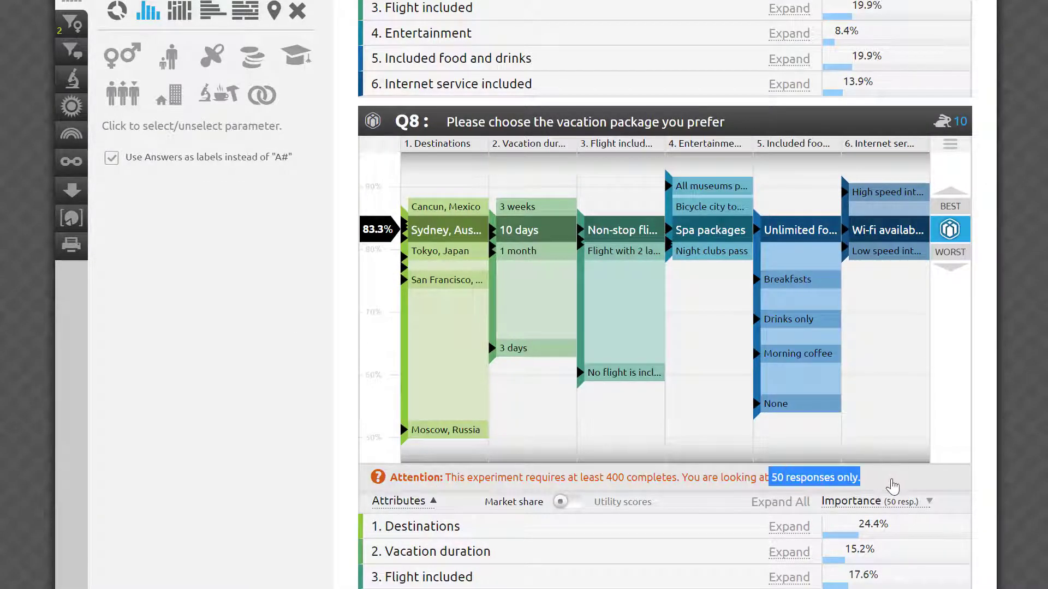
{"action": "left_click", "coordinate": [893, 486]}
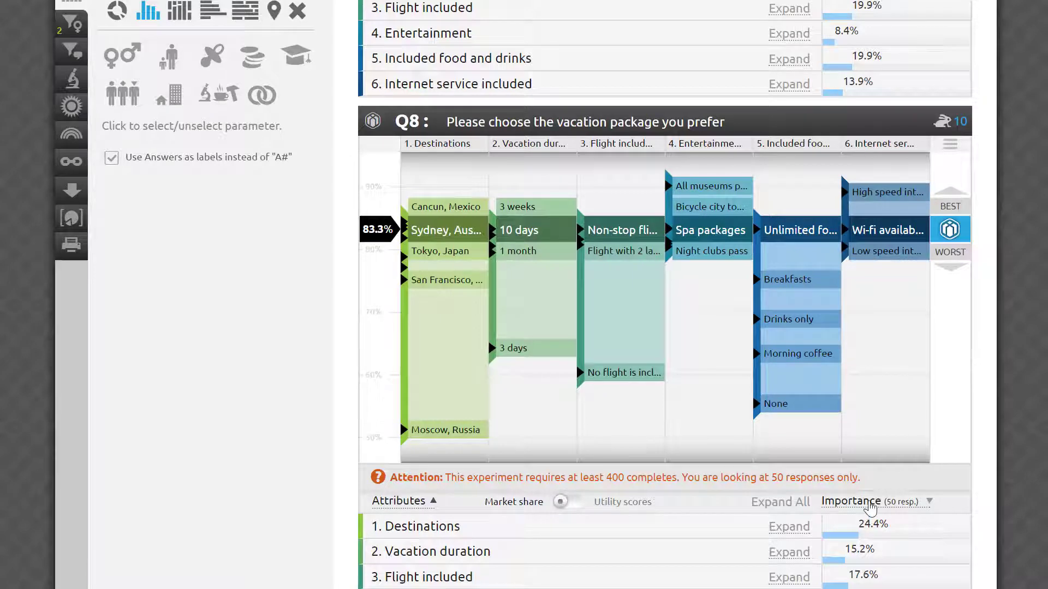
{"action": "left_click", "coordinate": [870, 504]}
{"action": "left_click", "coordinate": [871, 505]}
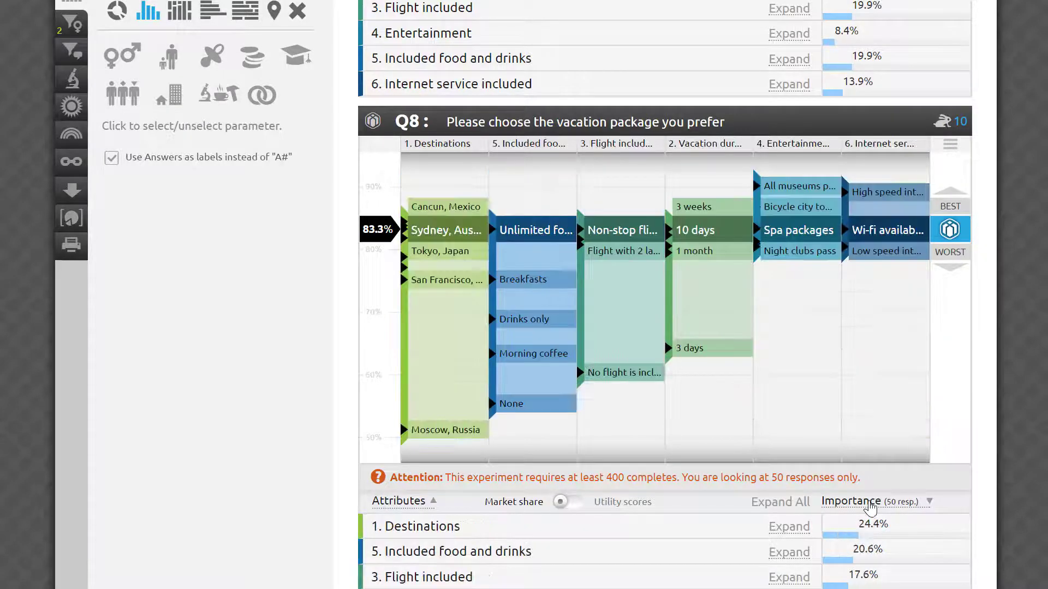
{"action": "left_click", "coordinate": [950, 206]}
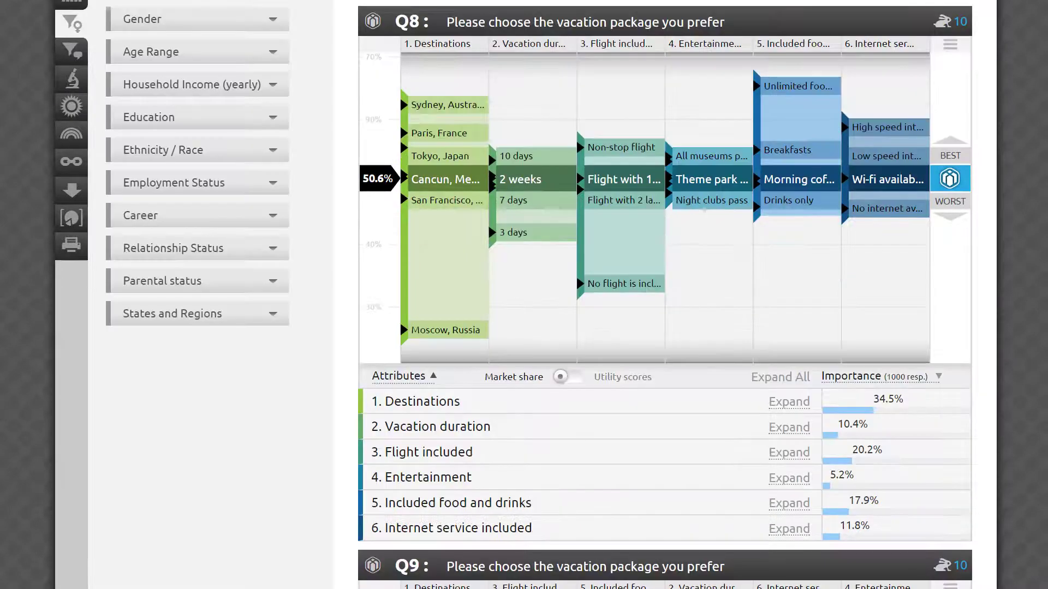
{"action": "scroll", "coordinate": [267, 352], "scroll_direction": "down", "scroll_amount": 6}
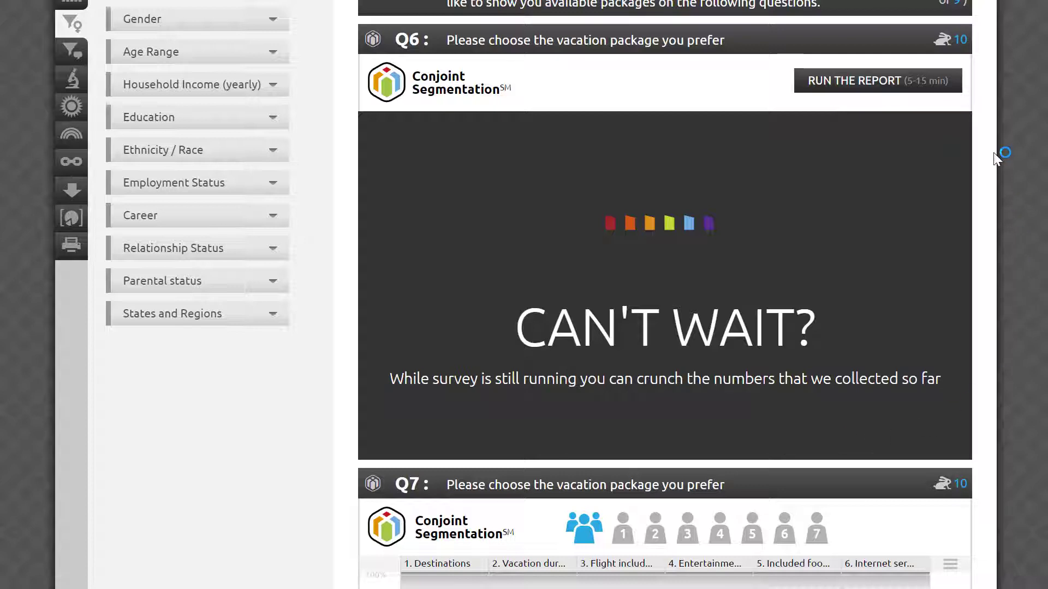
Step: Run the Q6 Conjoint Segmentation report
{"action": "left_click", "coordinate": [853, 87]}
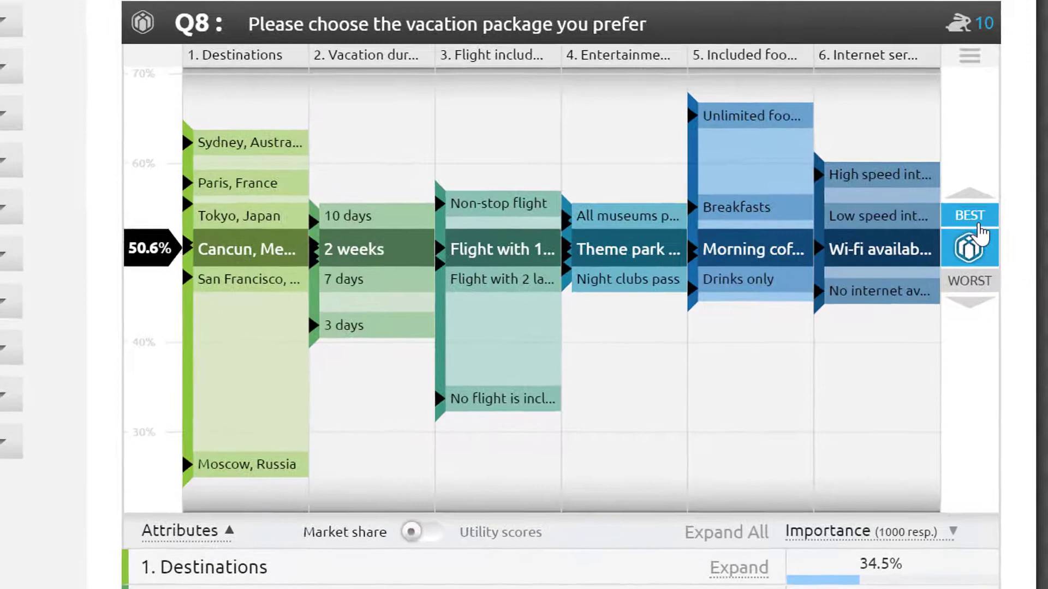
Step: Set all Q8 attributes to their best levels, then hide Entertainment, Flight included and Vacation duration
{"action": "left_click", "coordinate": [979, 225]}
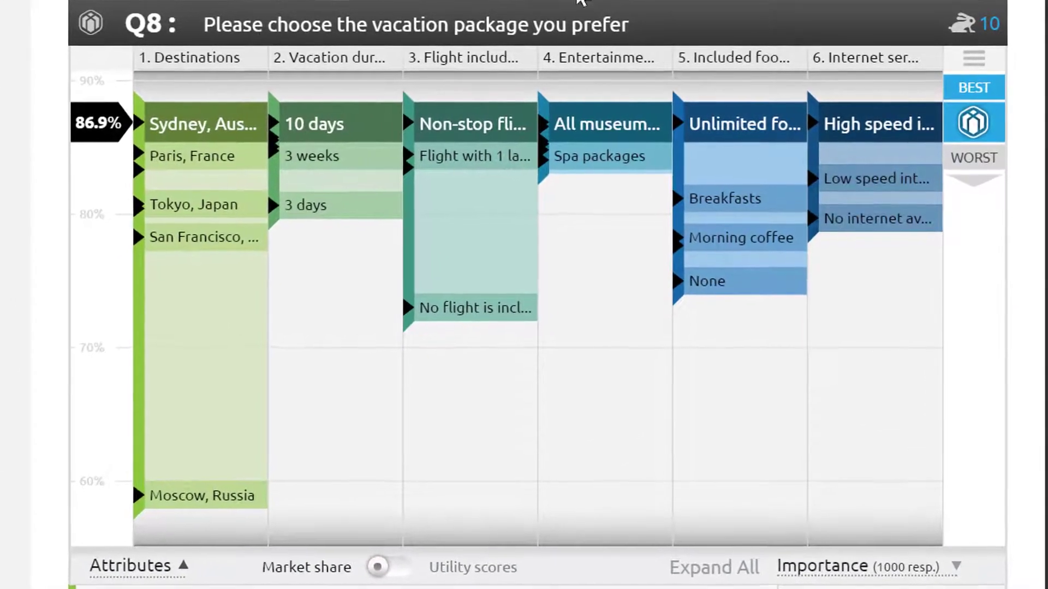
{"action": "mouse_move", "coordinate": [338, 145]}
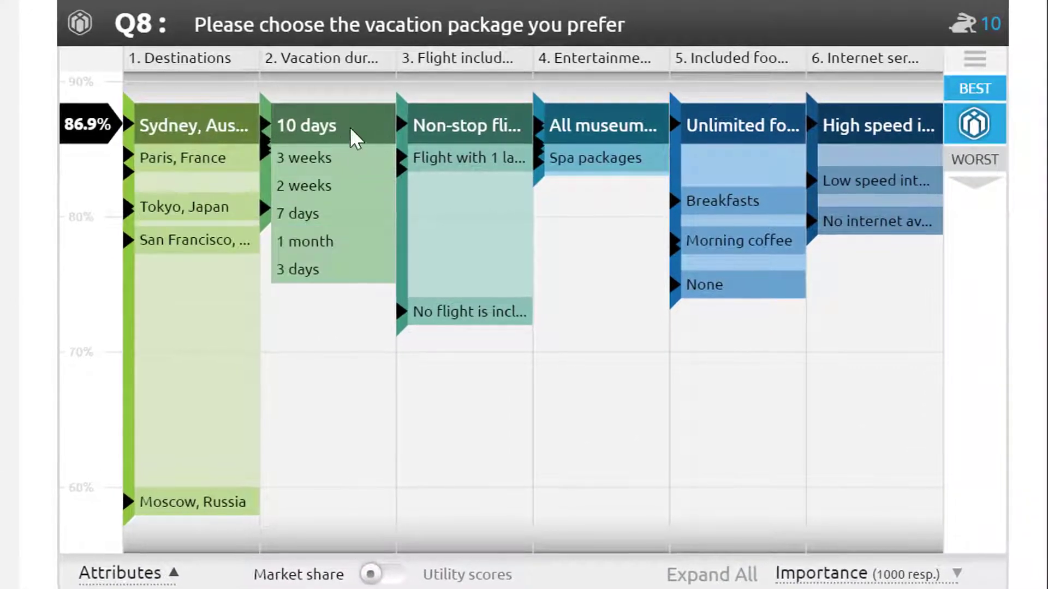
{"action": "mouse_move", "coordinate": [624, 140]}
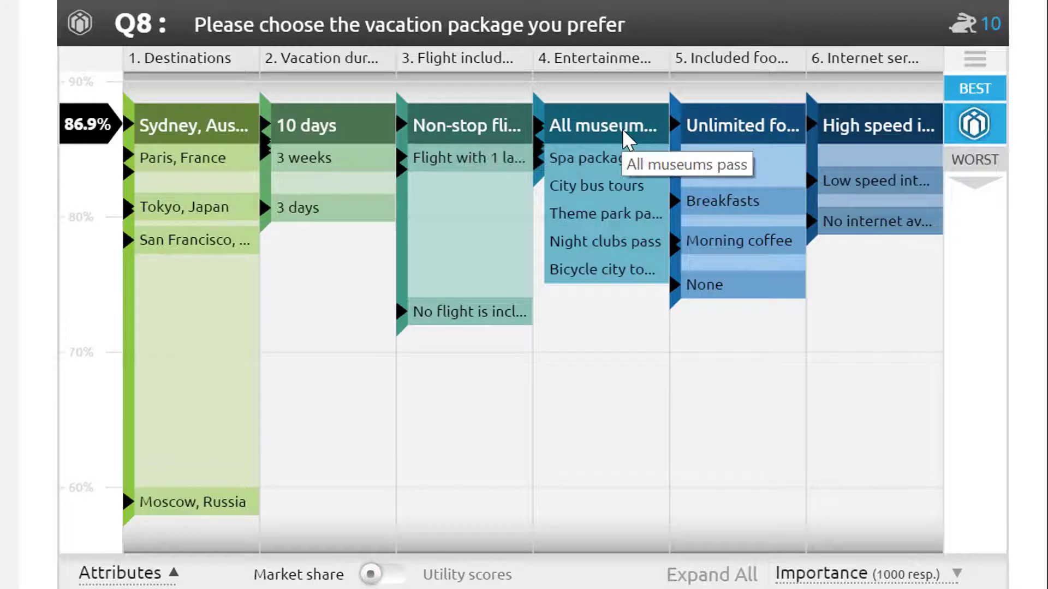
{"action": "mouse_move", "coordinate": [856, 134]}
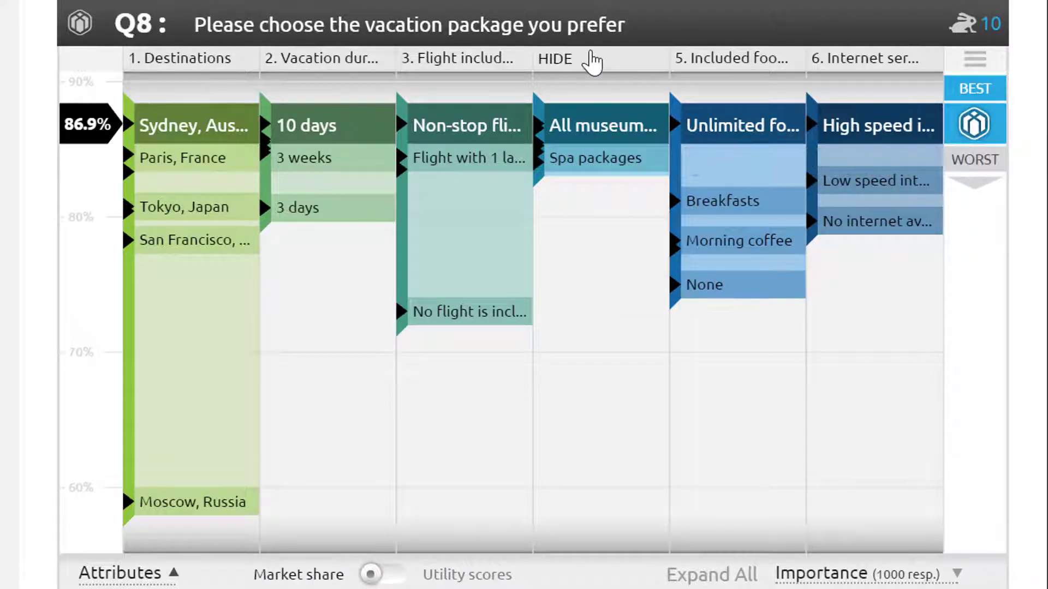
{"action": "left_click", "coordinate": [592, 61]}
{"action": "left_click", "coordinate": [545, 63]}
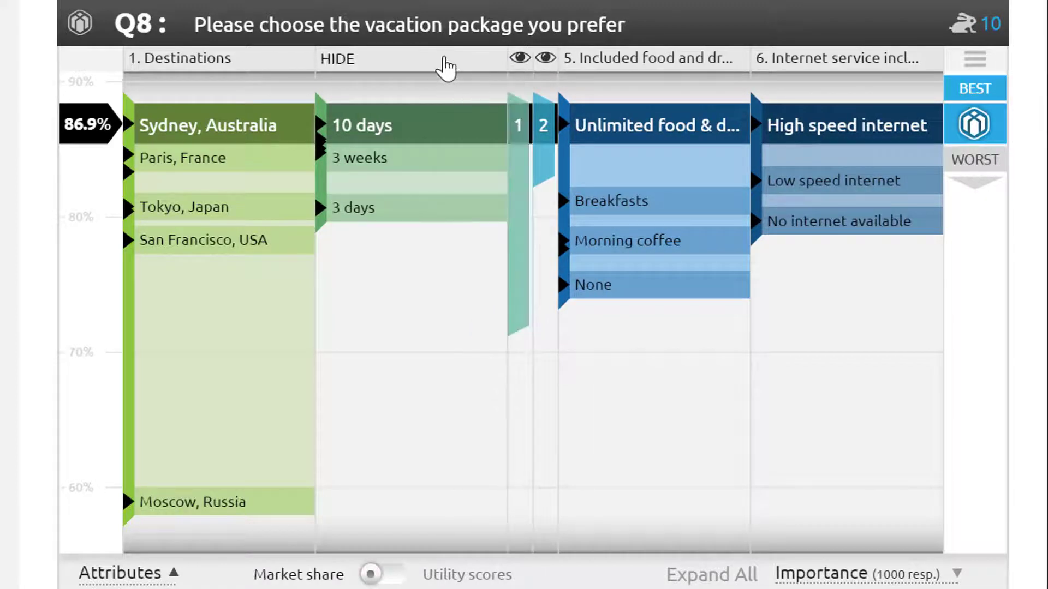
{"action": "left_click", "coordinate": [444, 61]}
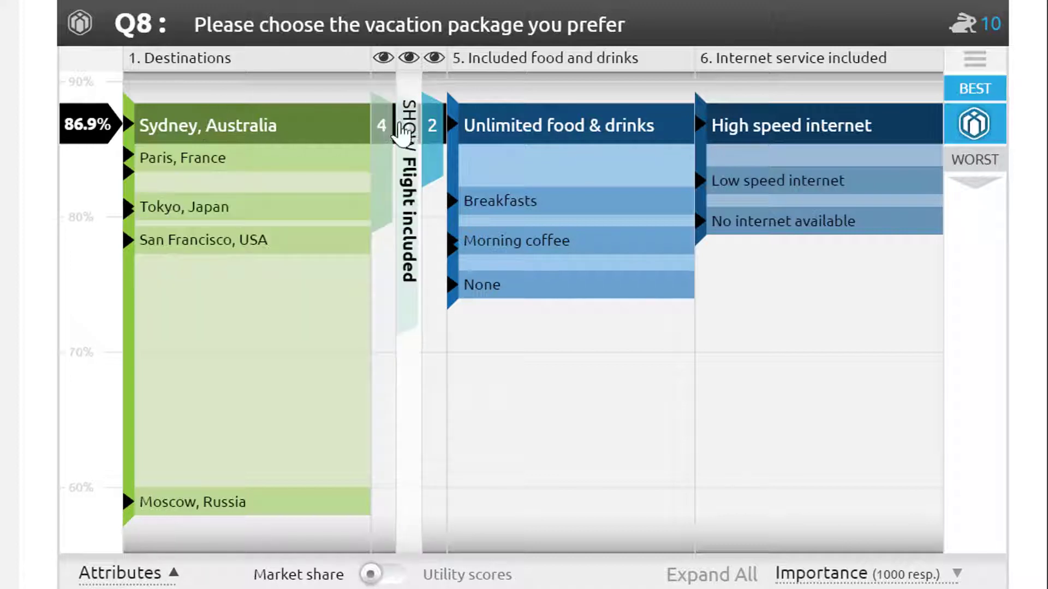
Step: Show Vacation duration, Flight included and Entertainment again, and order columns by importance, most important first
{"action": "left_click", "coordinate": [382, 137]}
{"action": "left_click", "coordinate": [520, 142]}
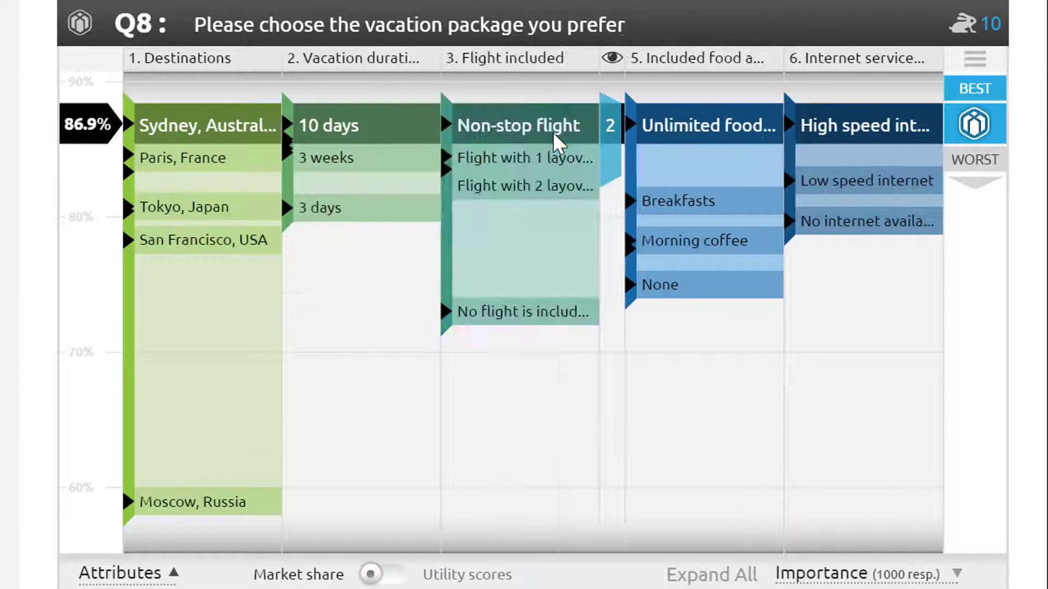
{"action": "left_click", "coordinate": [612, 141]}
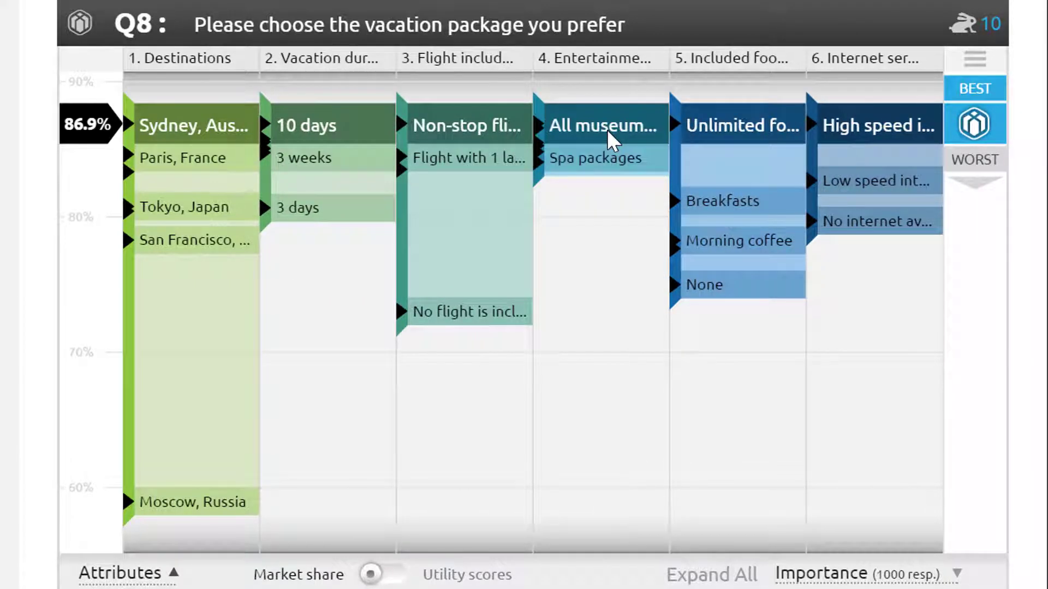
{"action": "mouse_move", "coordinate": [222, 105]}
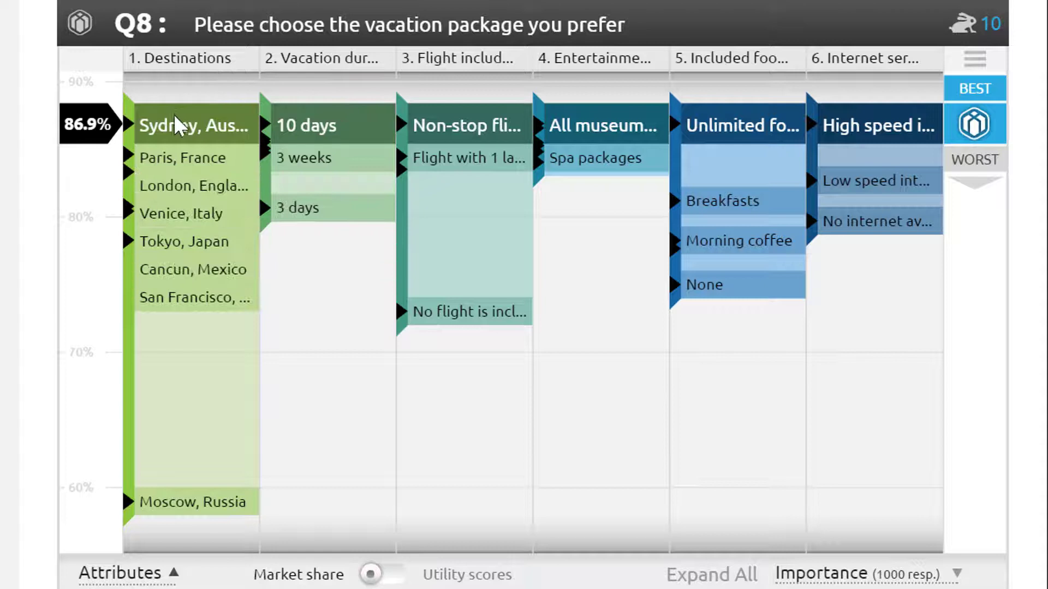
{"action": "mouse_move", "coordinate": [480, 132]}
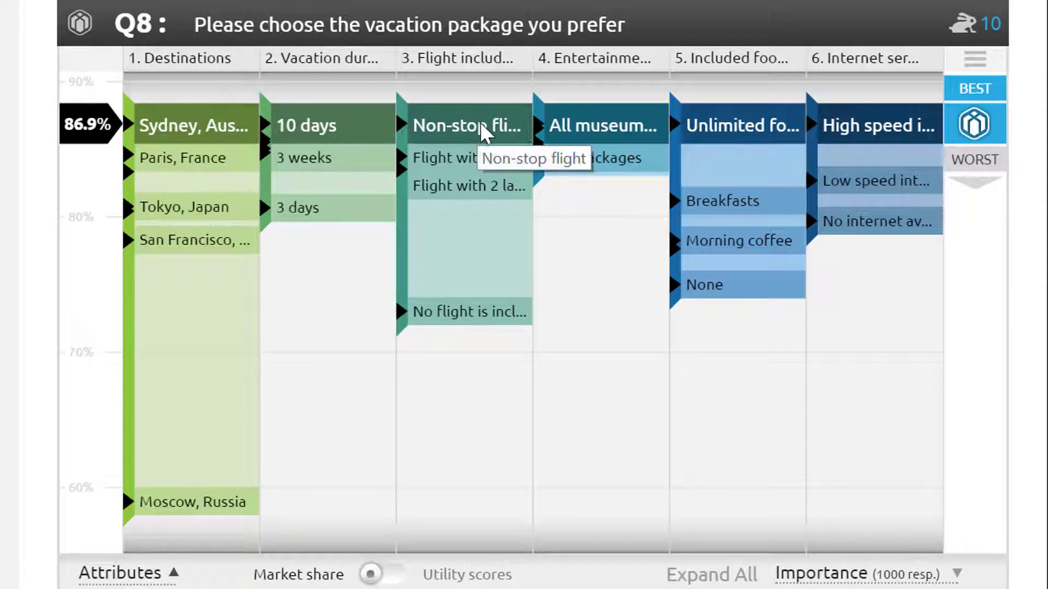
{"action": "mouse_move", "coordinate": [724, 133]}
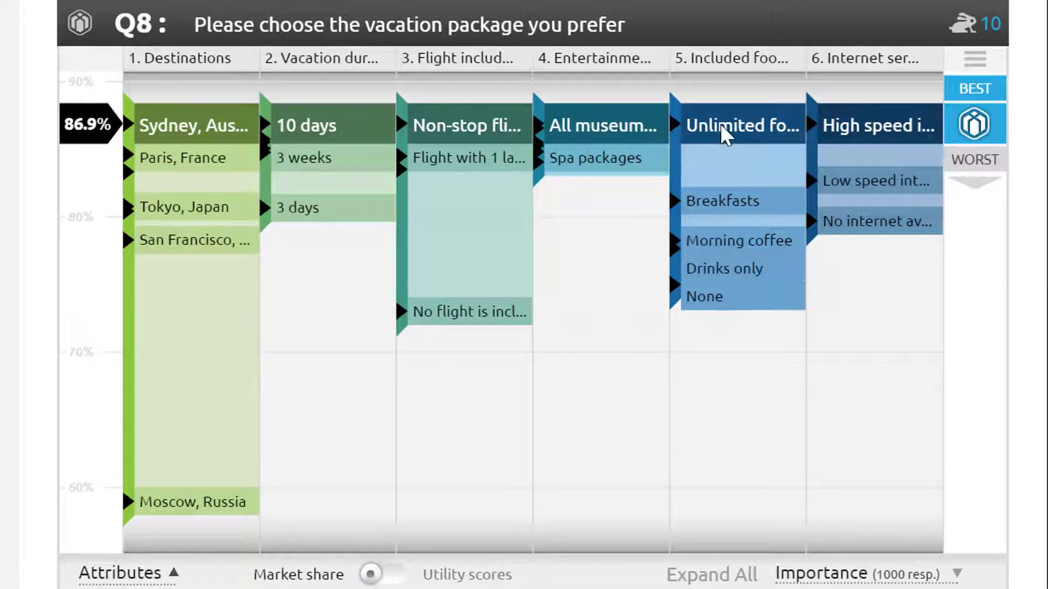
{"action": "mouse_move", "coordinate": [847, 133]}
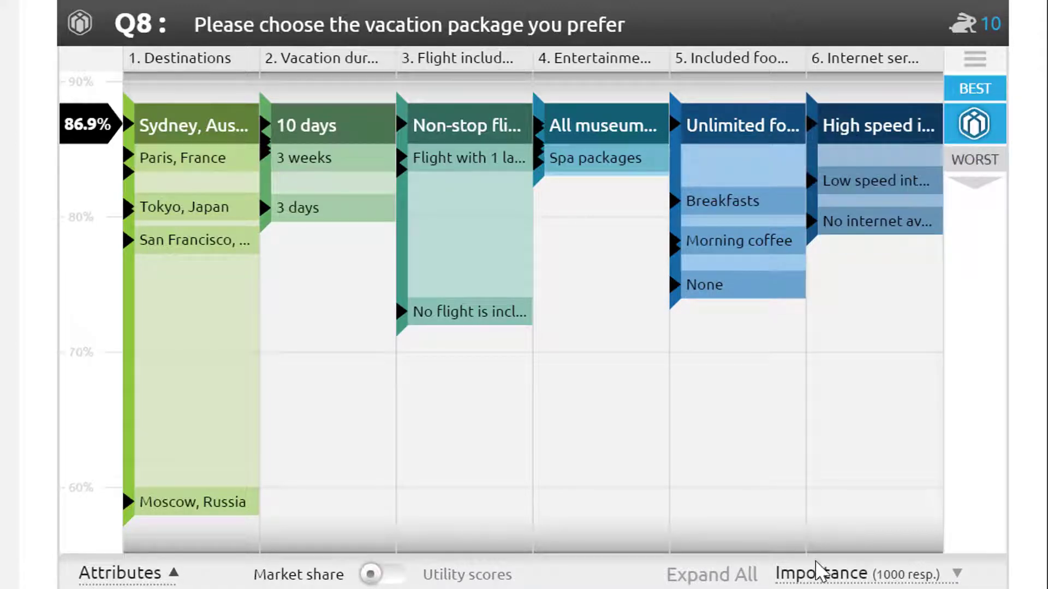
{"action": "left_click", "coordinate": [824, 576]}
{"action": "left_click", "coordinate": [846, 575]}
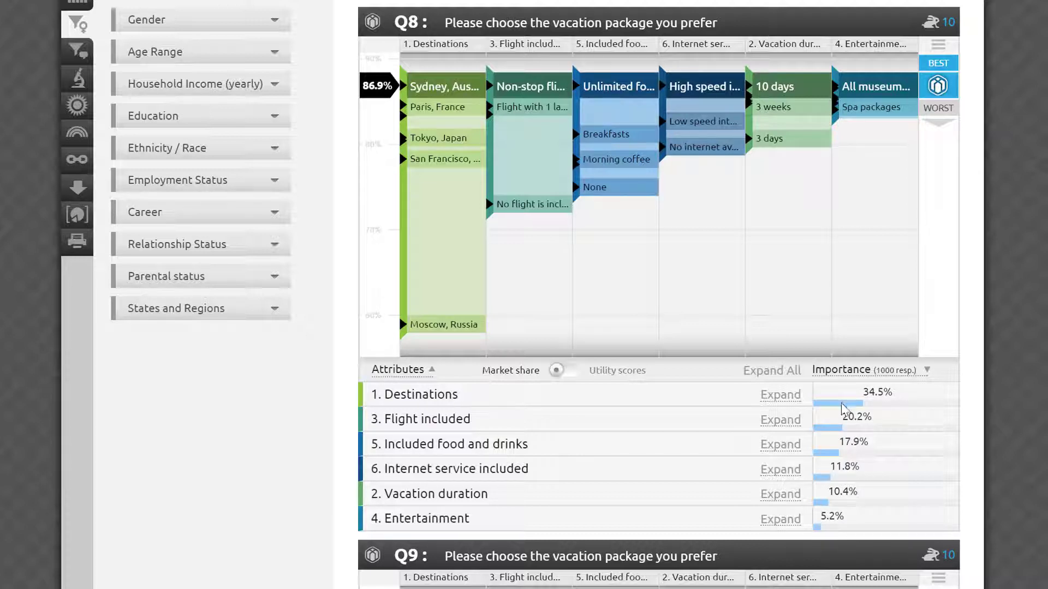
{"action": "left_click", "coordinate": [848, 370]}
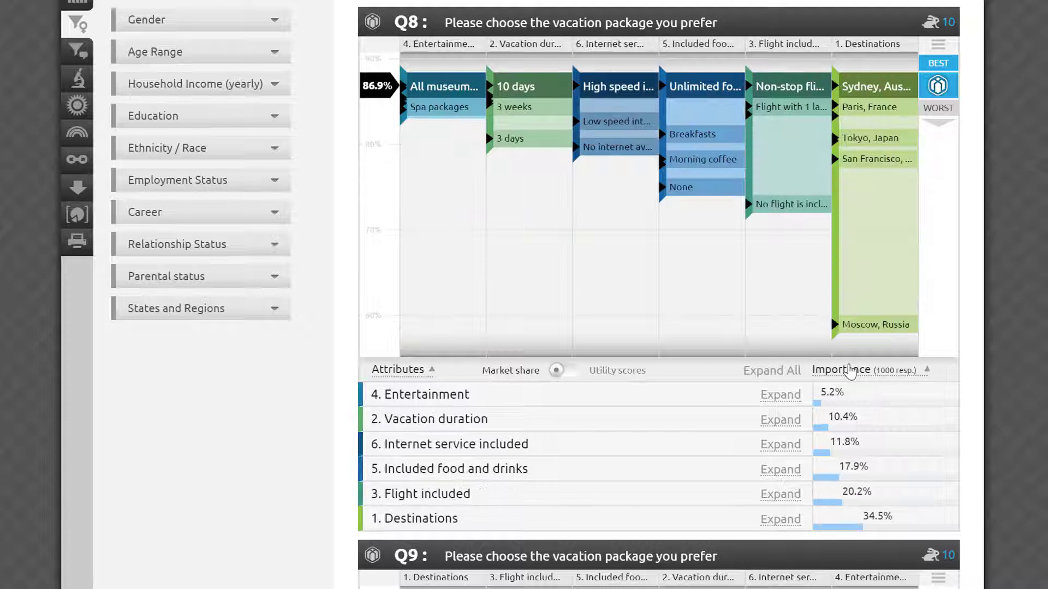
{"action": "left_click", "coordinate": [849, 370]}
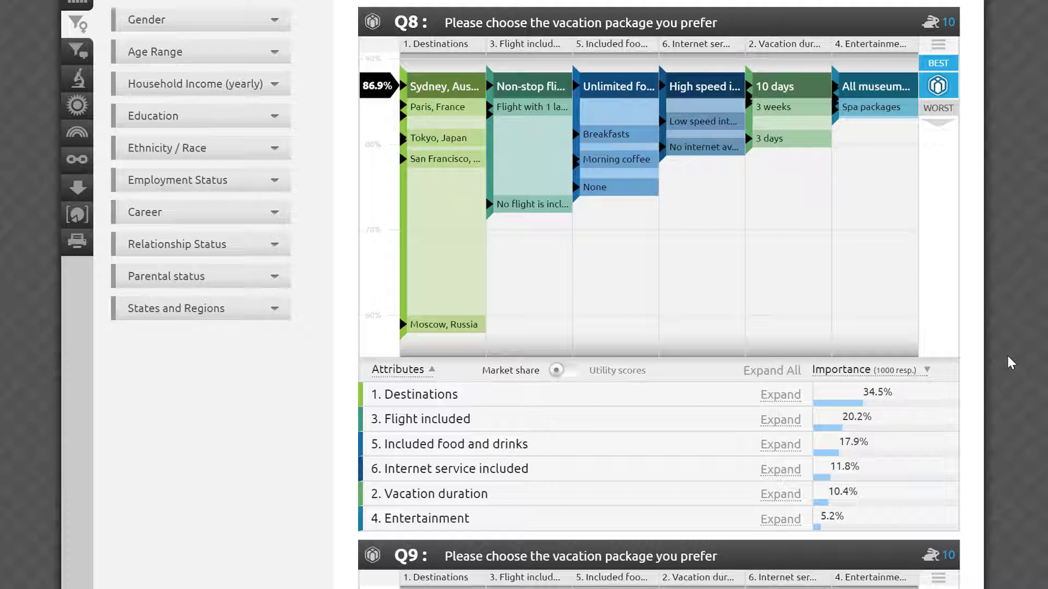
{"action": "mouse_move", "coordinate": [445, 155]}
{"action": "mouse_move", "coordinate": [909, 336]}
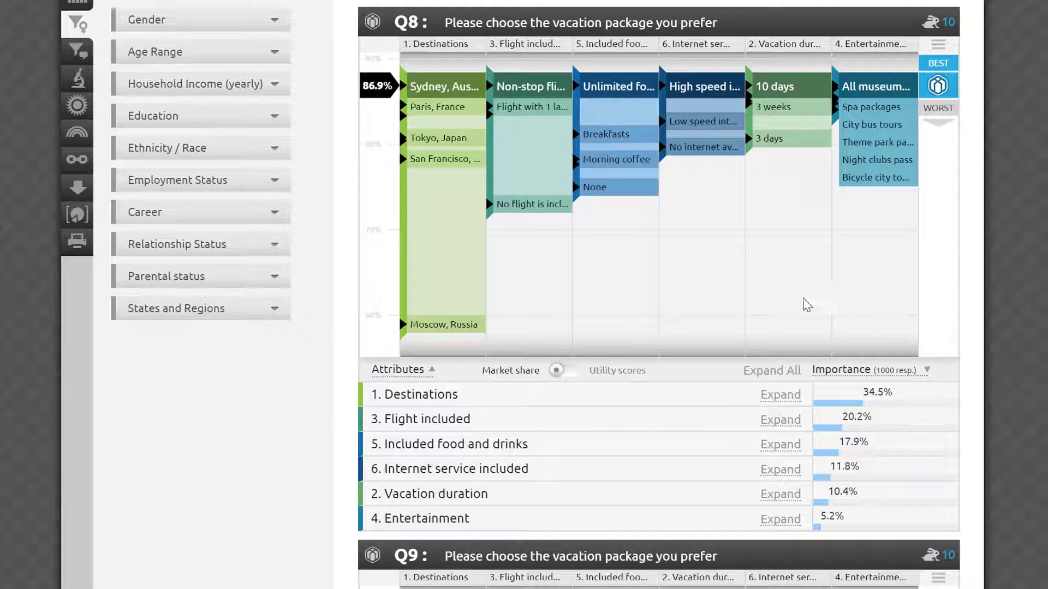
{"action": "mouse_move", "coordinate": [413, 221]}
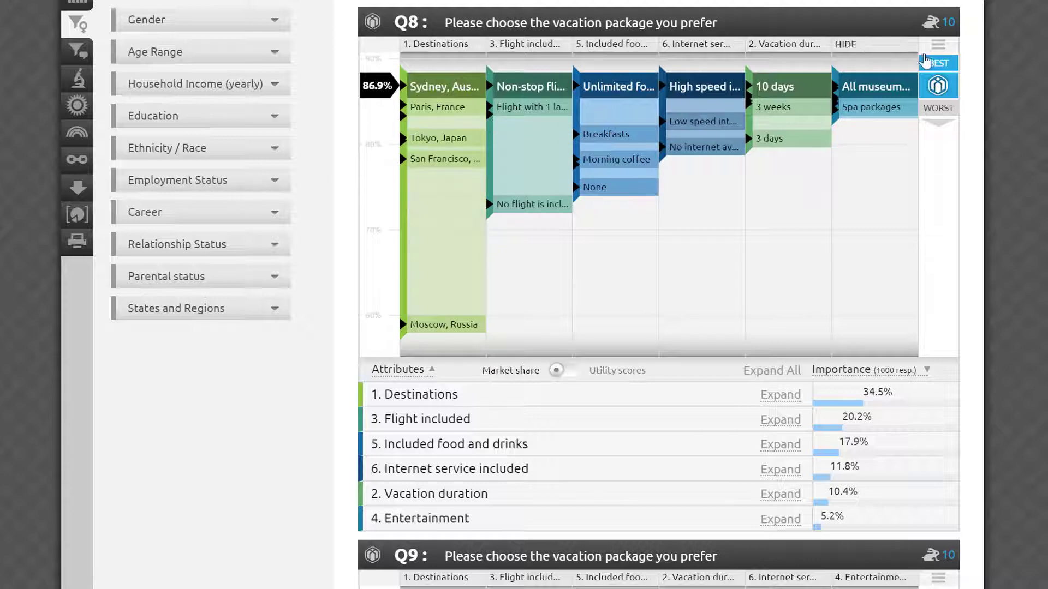
{"action": "left_click", "coordinate": [949, 185]}
{"action": "left_click", "coordinate": [948, 185]}
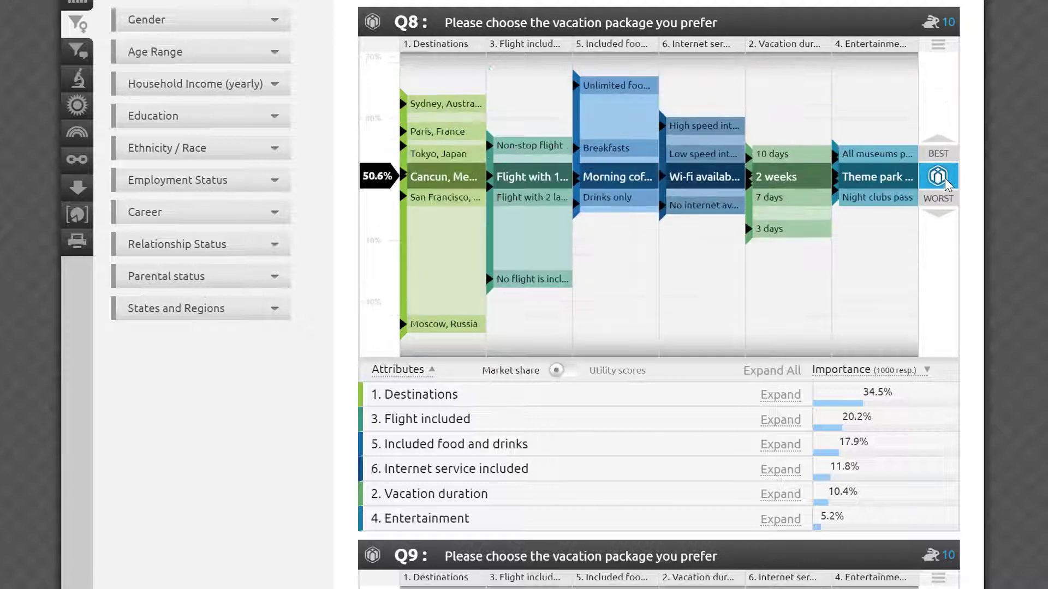
{"action": "left_click", "coordinate": [949, 202]}
{"action": "left_click", "coordinate": [949, 218]}
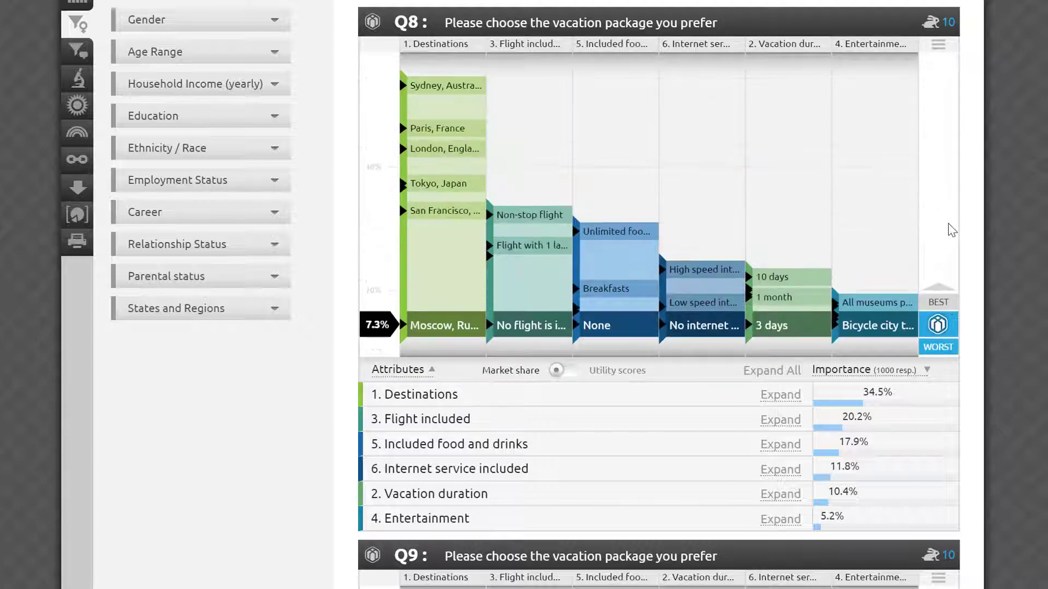
{"action": "left_click", "coordinate": [952, 230]}
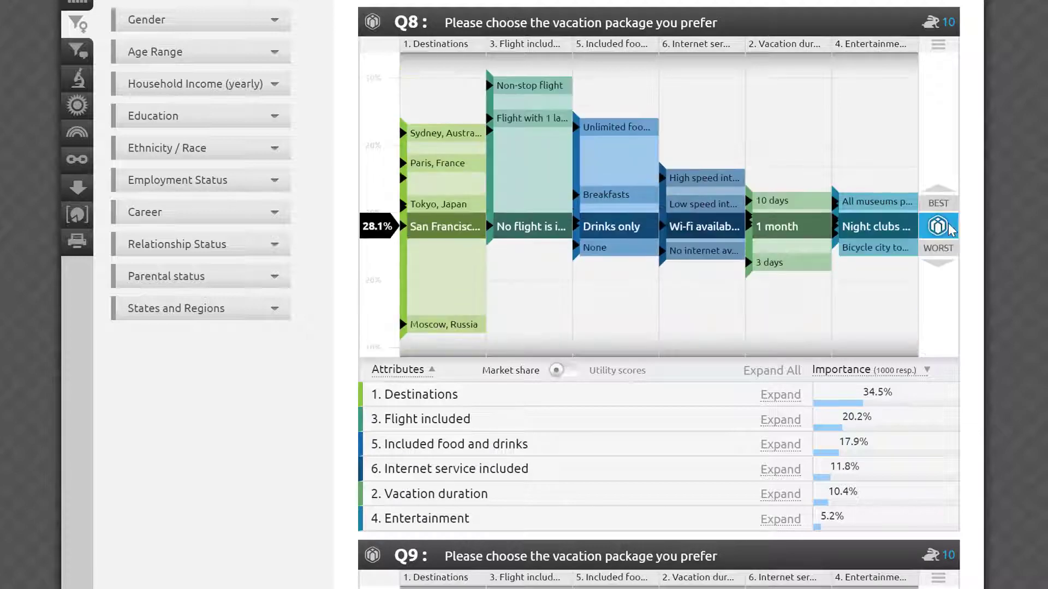
{"action": "scroll", "coordinate": [951, 230], "scroll_direction": "up", "scroll_amount": 2}
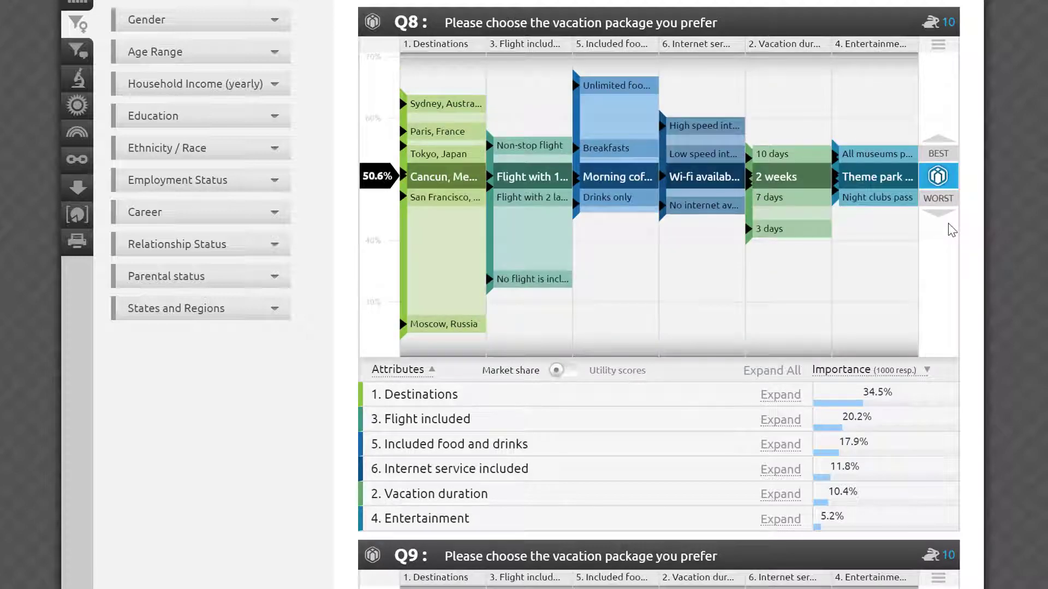
{"action": "mouse_move", "coordinate": [415, 289]}
{"action": "mouse_move", "coordinate": [939, 202]}
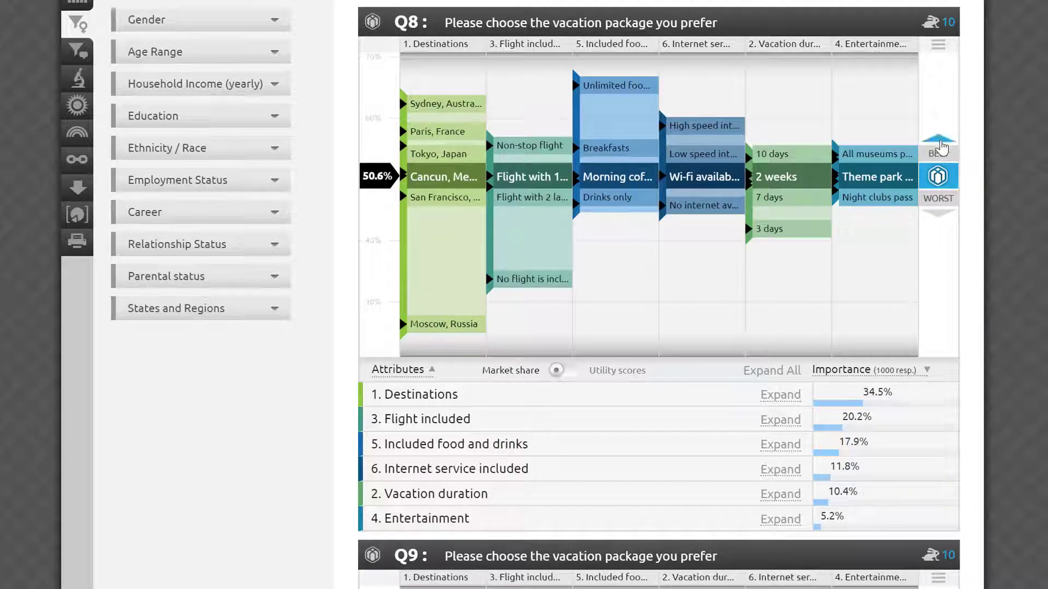
{"action": "left_click", "coordinate": [938, 139]}
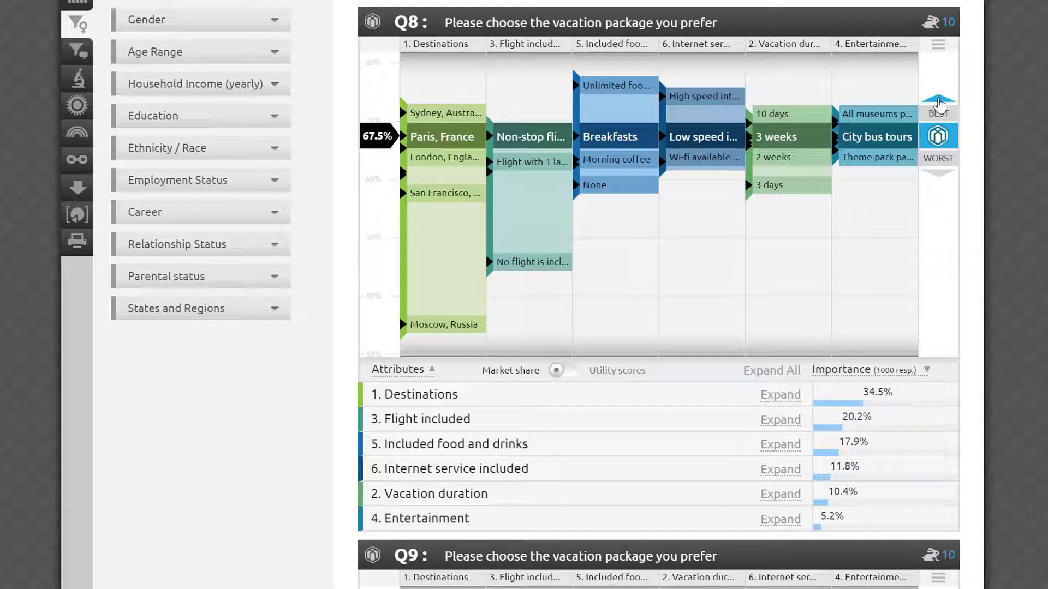
{"action": "left_click", "coordinate": [939, 102]}
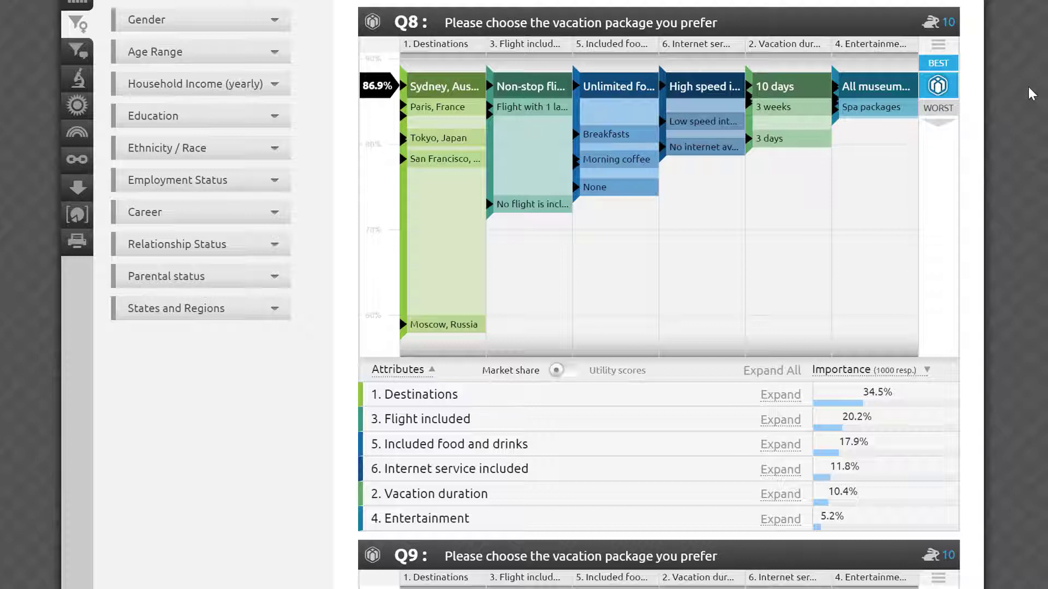
Step: Expand Q9 Destinations, preview other destinations' shares, try Venice, Italy, then return to Sydney, Australia
{"action": "mouse_move", "coordinate": [447, 90]}
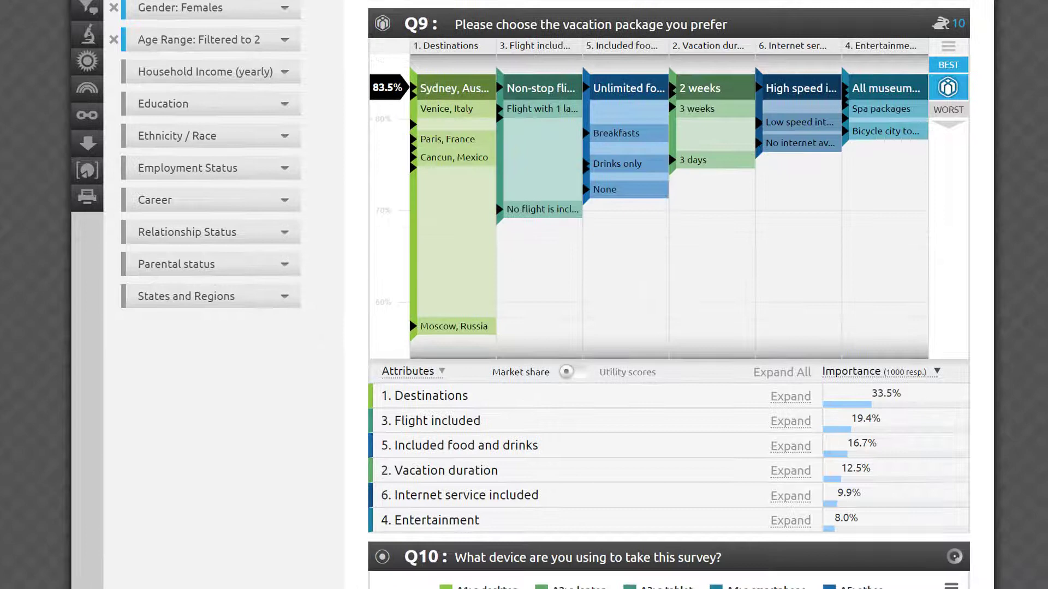
{"action": "mouse_move", "coordinate": [465, 84]}
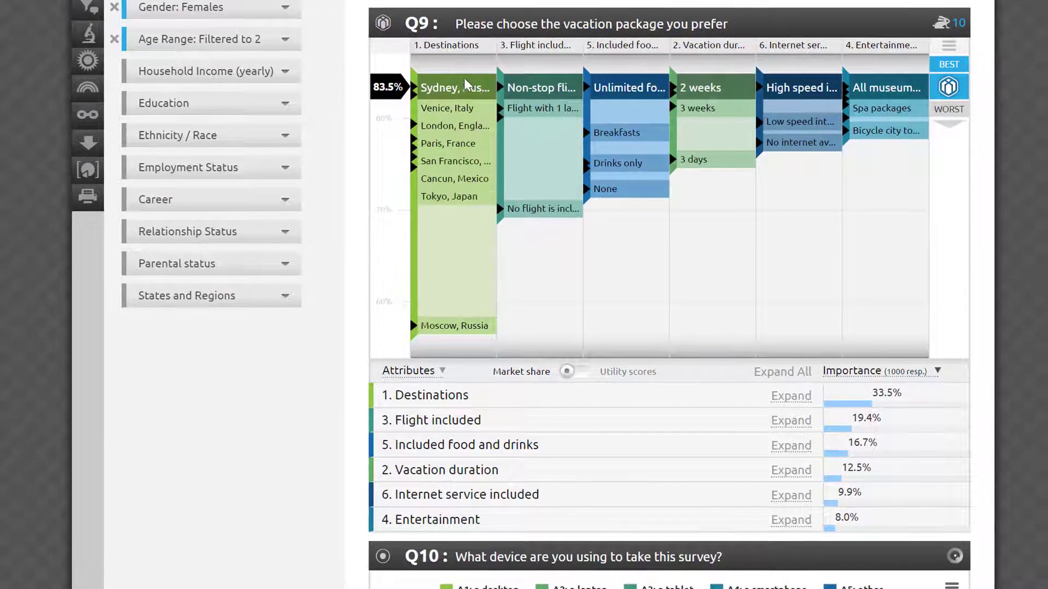
{"action": "mouse_move", "coordinate": [468, 108]}
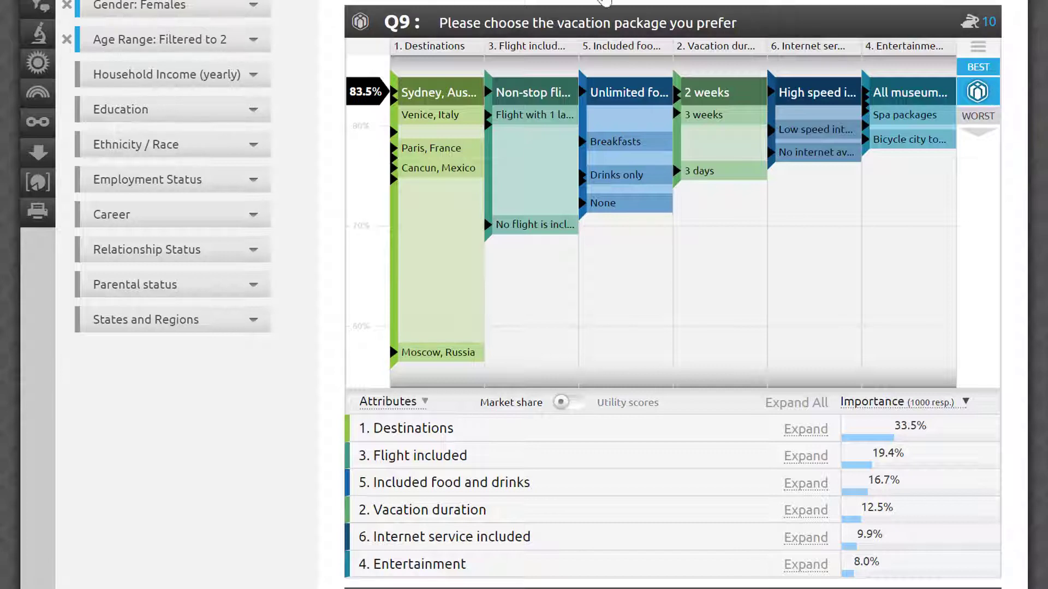
{"action": "left_click", "coordinate": [403, 46]}
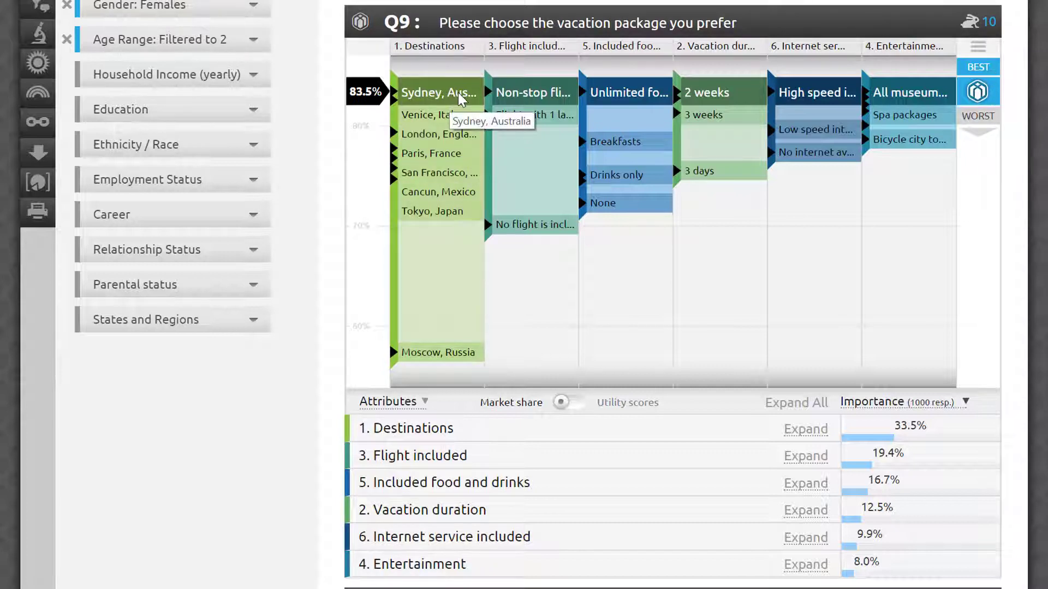
{"action": "mouse_move", "coordinate": [451, 117]}
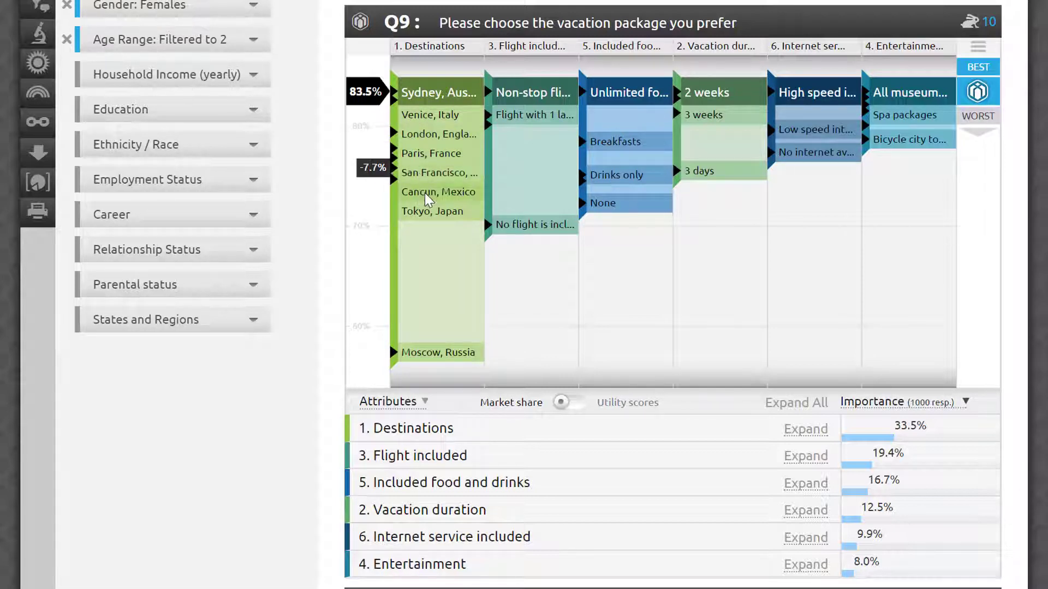
{"action": "left_click_drag", "start_coordinate": [423, 191], "coordinate": [427, 225]}
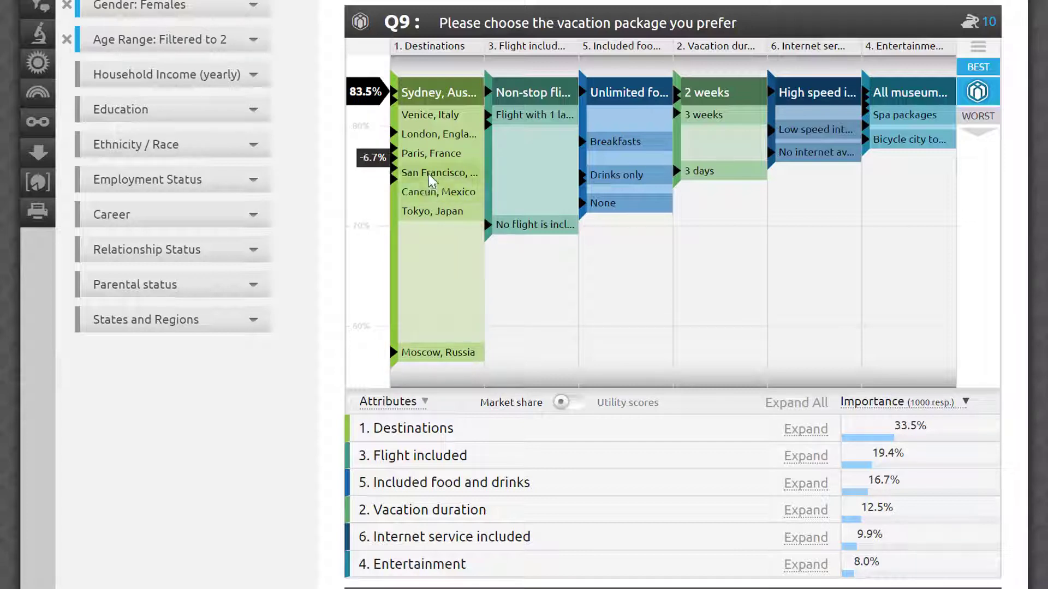
{"action": "left_click", "coordinate": [439, 119]}
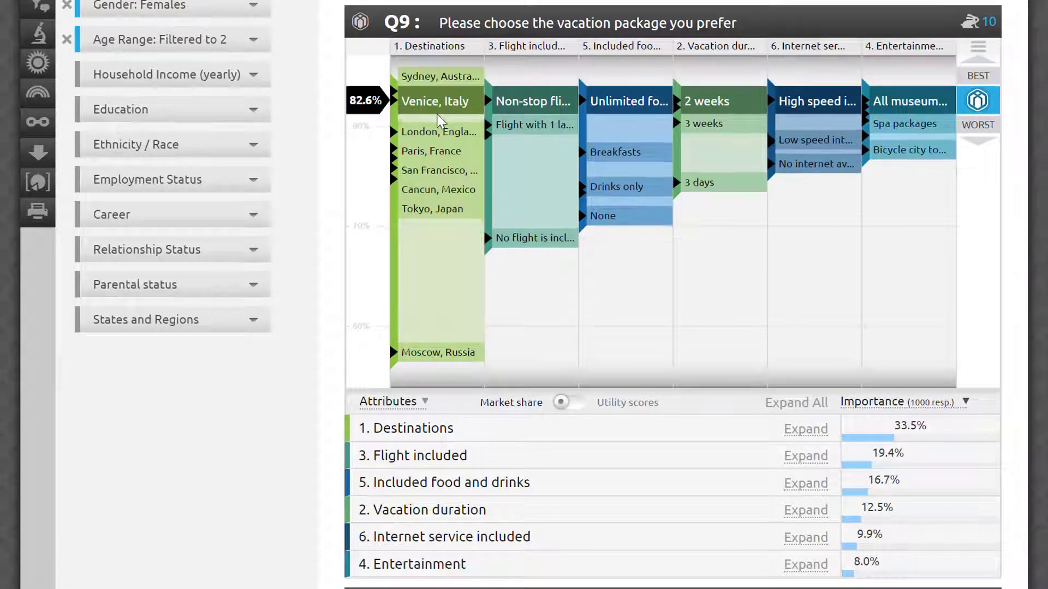
{"action": "left_click", "coordinate": [433, 80]}
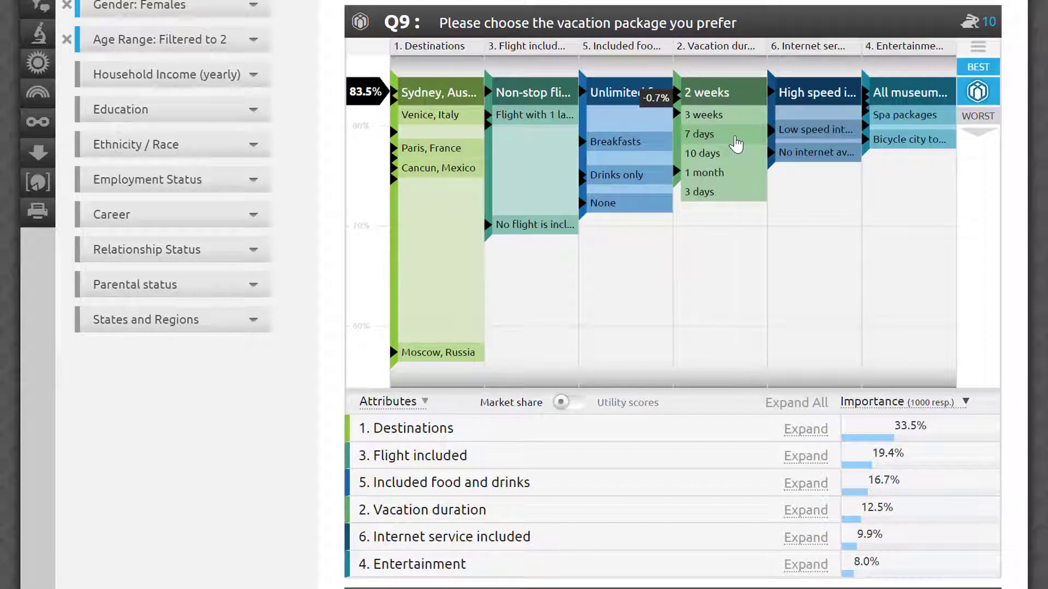
{"action": "left_click", "coordinate": [735, 138]}
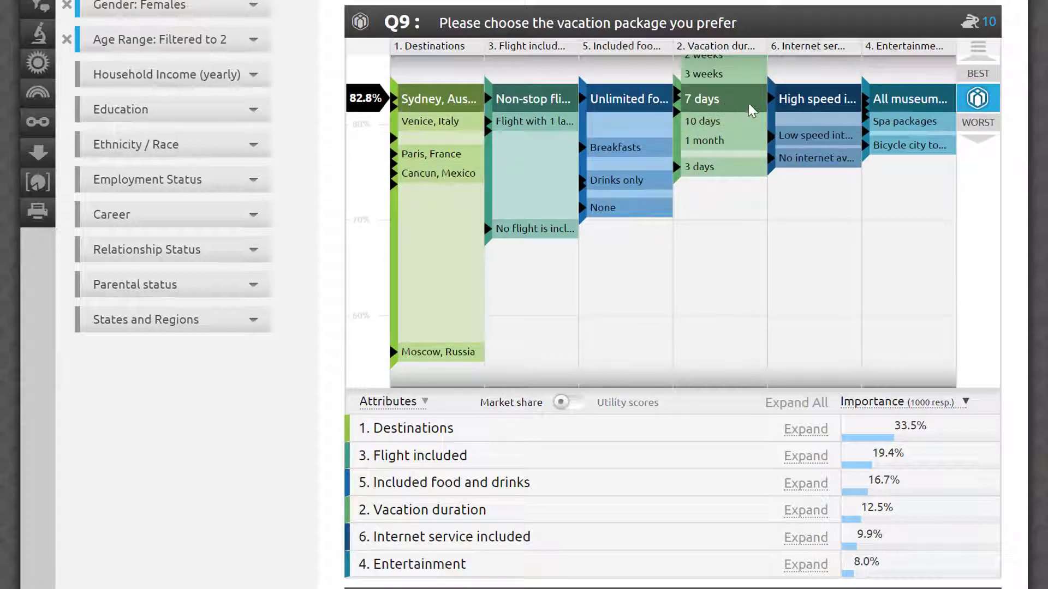
{"action": "mouse_move", "coordinate": [906, 100]}
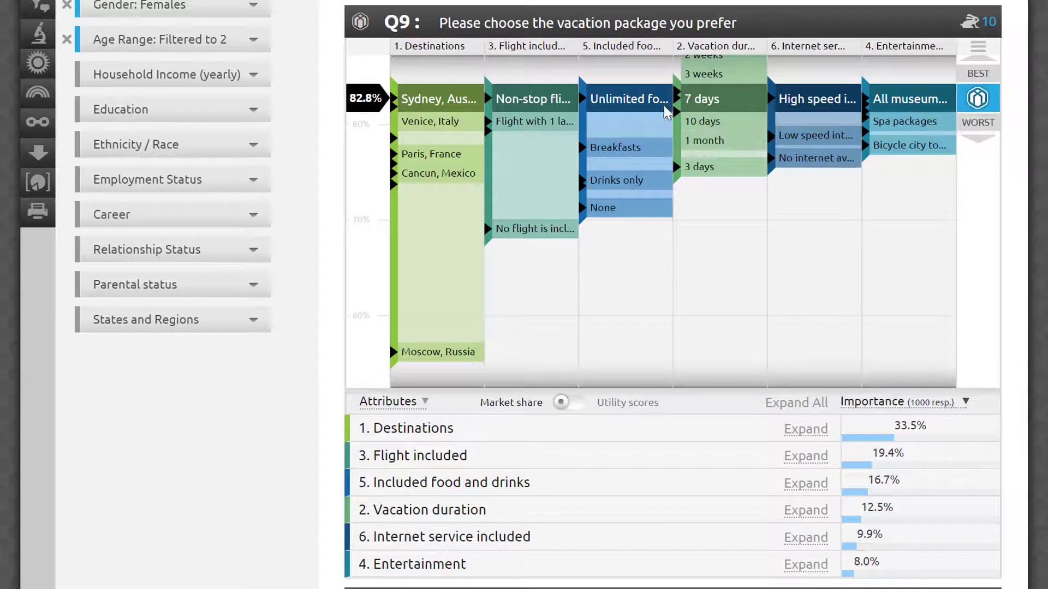
{"action": "left_click", "coordinate": [548, 155]}
{"action": "left_click", "coordinate": [545, 216]}
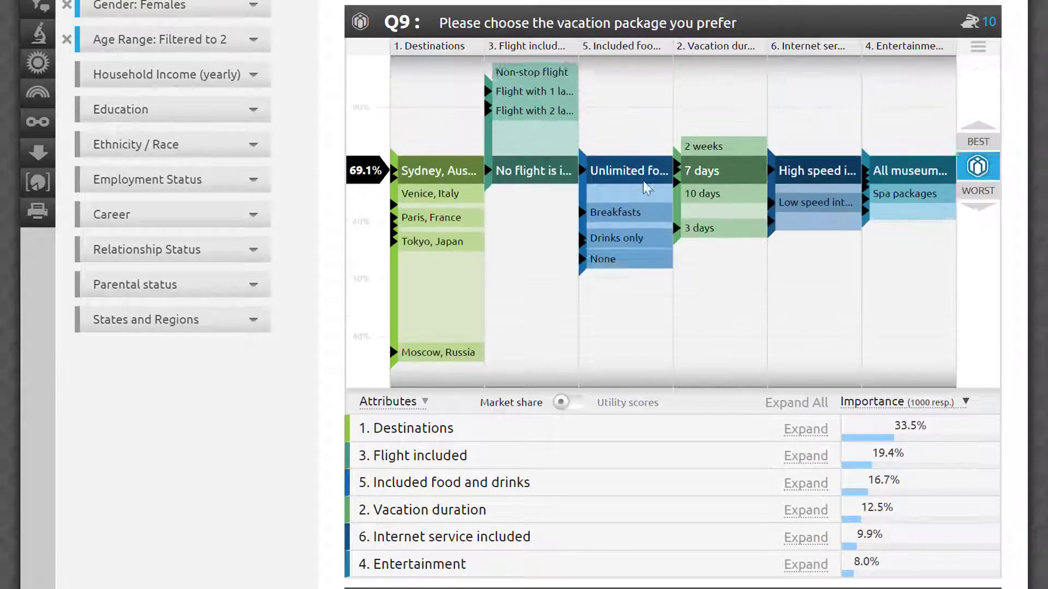
{"action": "left_click", "coordinate": [643, 231]}
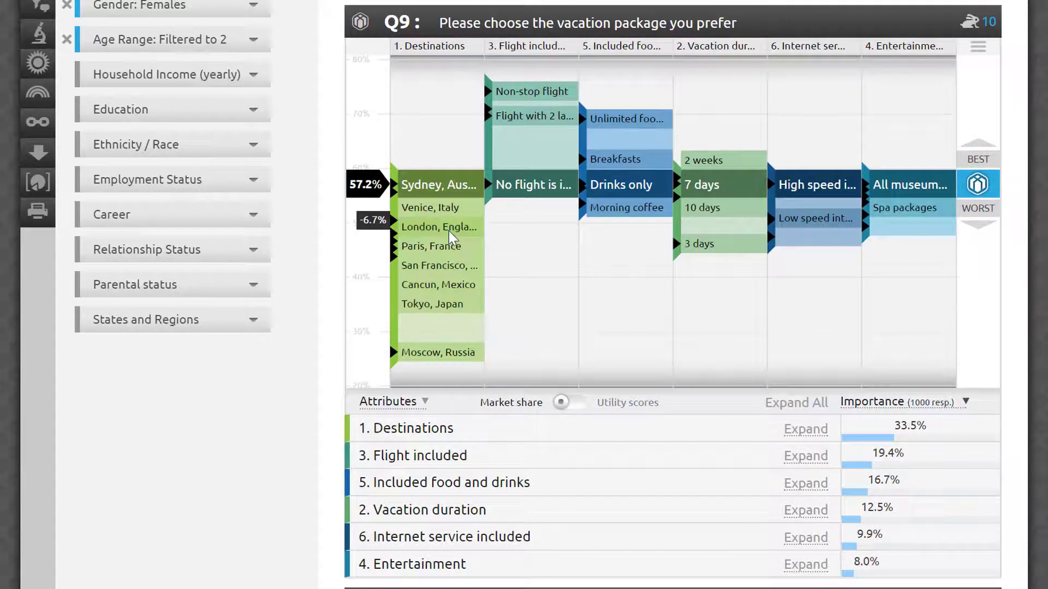
{"action": "left_click", "coordinate": [434, 219]}
{"action": "mouse_move", "coordinate": [894, 240]}
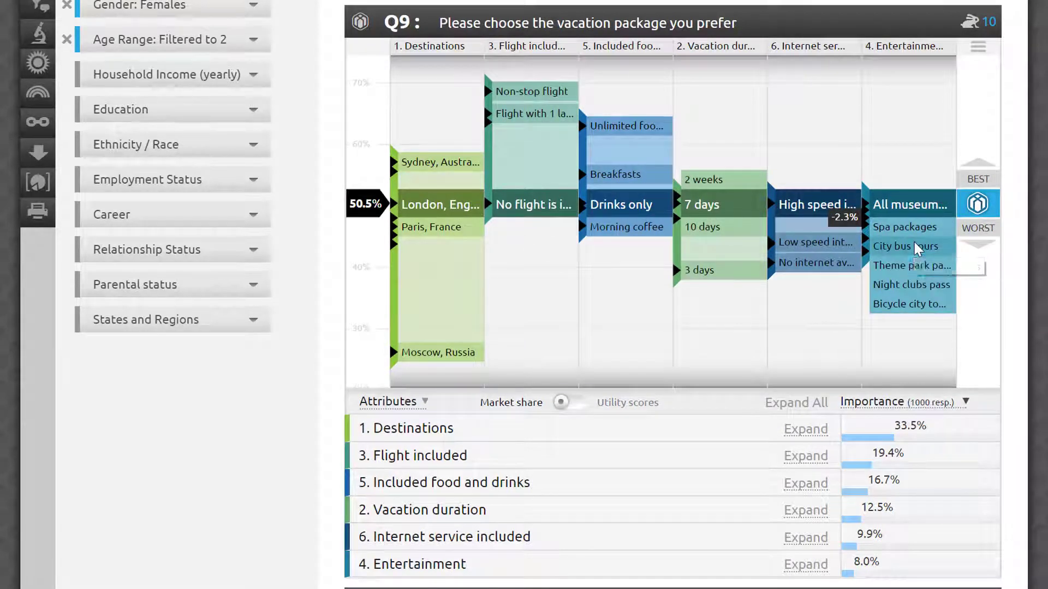
{"action": "left_click", "coordinate": [906, 227]}
{"action": "left_click", "coordinate": [978, 229]}
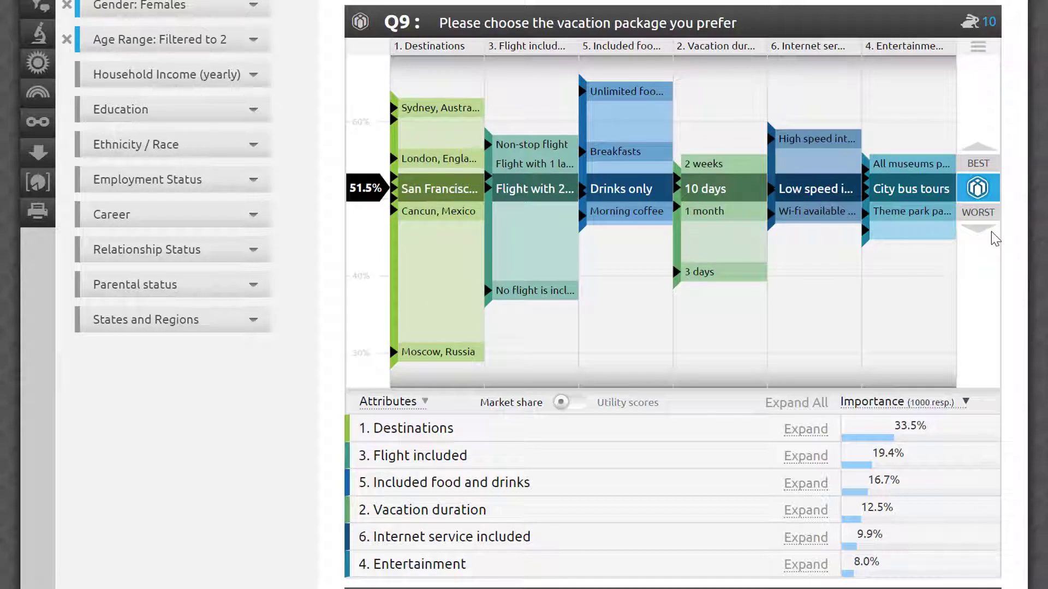
{"action": "mouse_move", "coordinate": [431, 143]}
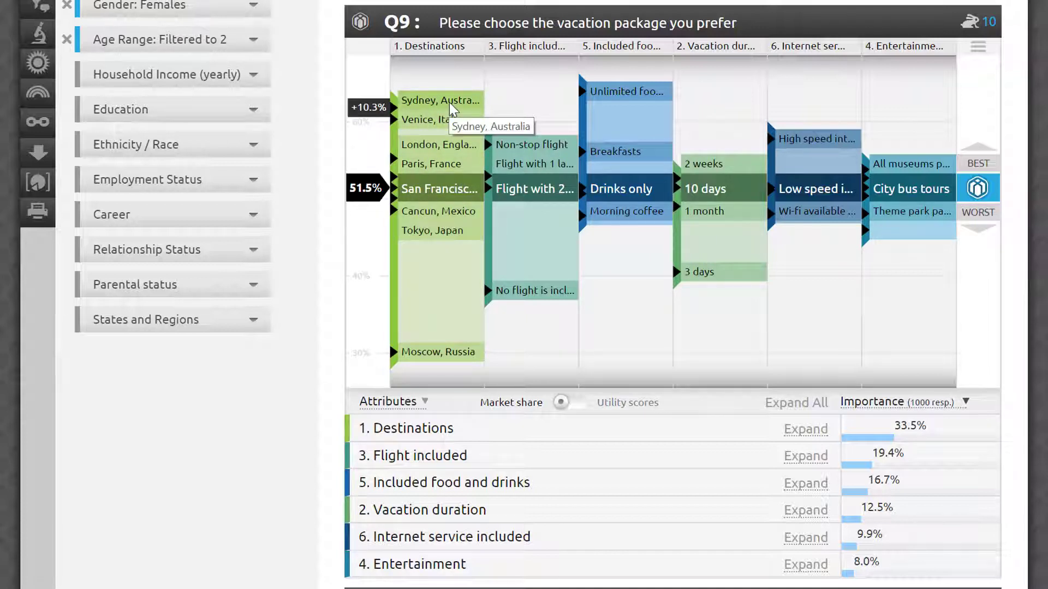
{"action": "mouse_move", "coordinate": [439, 106]}
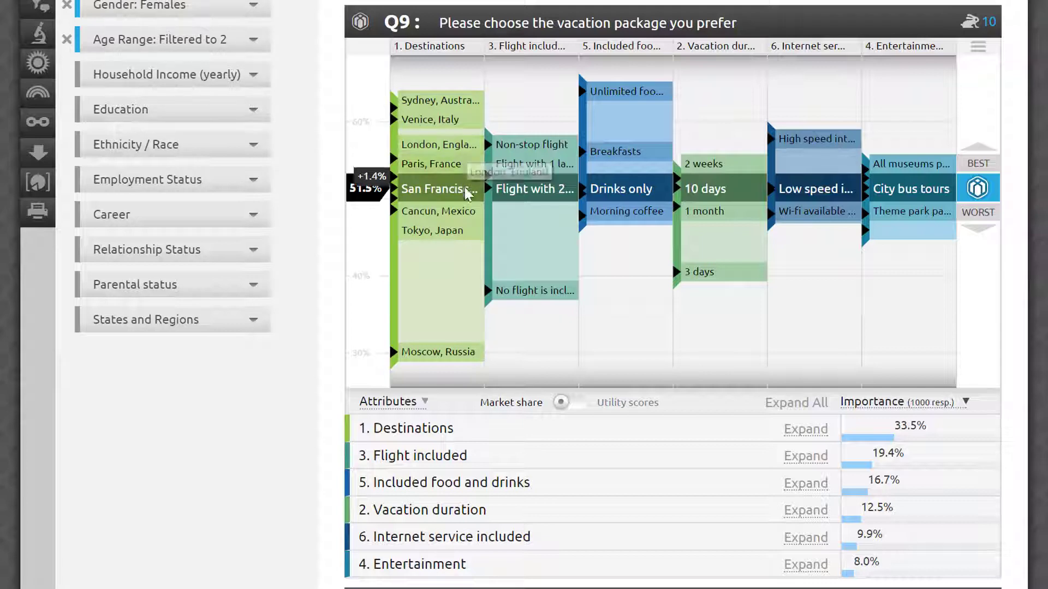
Step: Break Destinations into option impacts, trying London, Venice, Cancun and Tokyo before restoring San Francisco, USA
{"action": "left_click", "coordinate": [806, 431]}
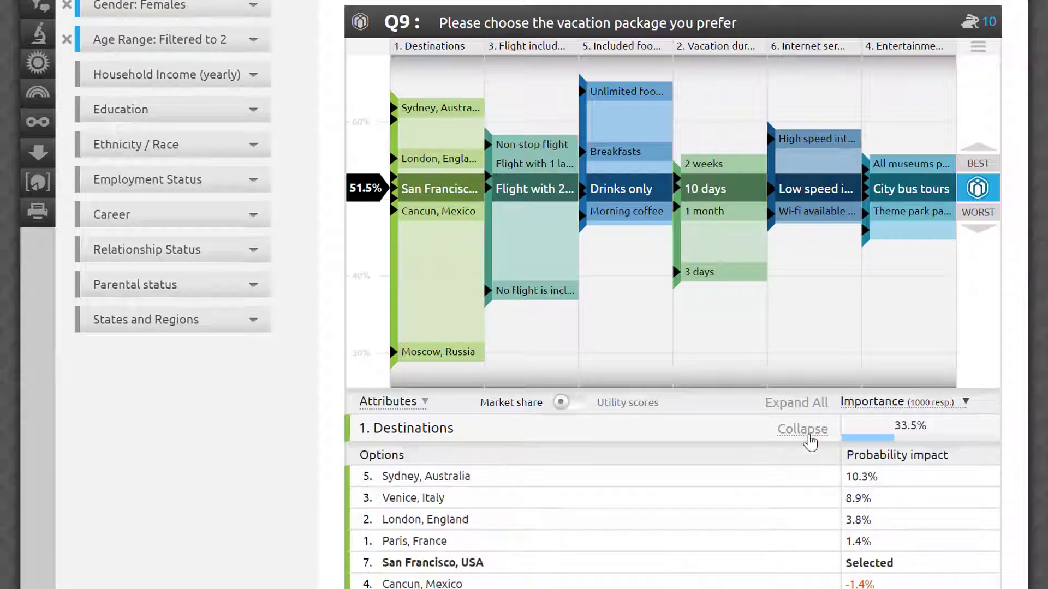
{"action": "scroll", "coordinate": [810, 442], "scroll_direction": "down", "scroll_amount": 3}
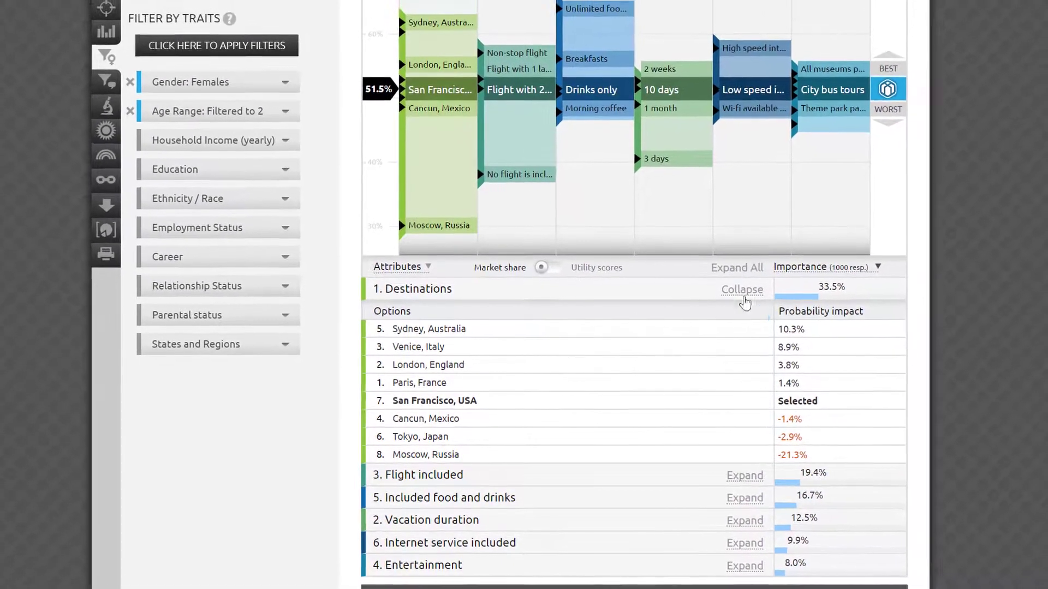
{"action": "left_click", "coordinate": [755, 371]}
{"action": "left_click", "coordinate": [799, 351]}
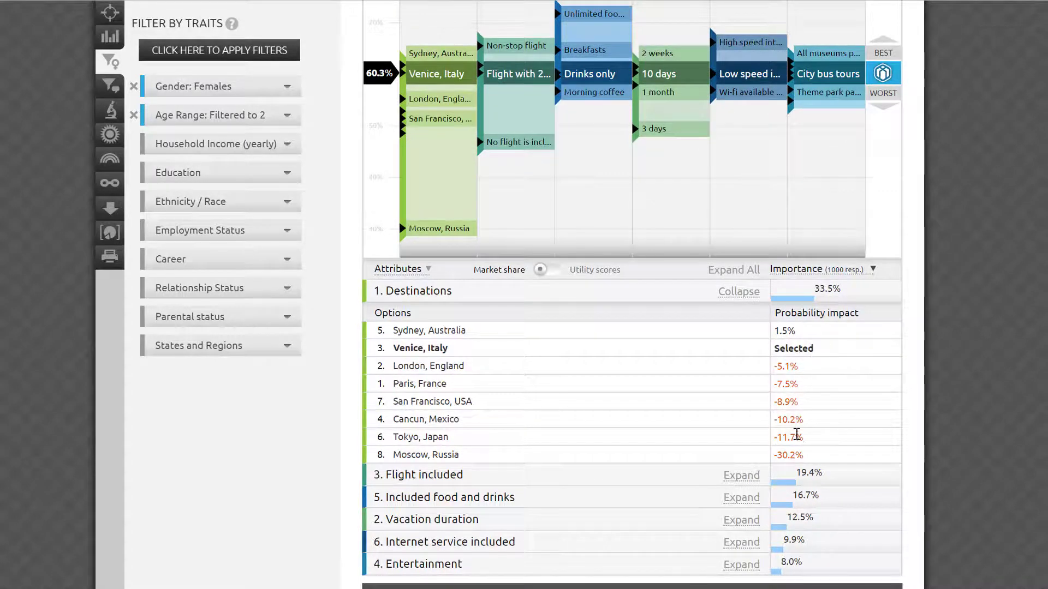
{"action": "left_click", "coordinate": [796, 425]}
{"action": "left_click", "coordinate": [796, 436]}
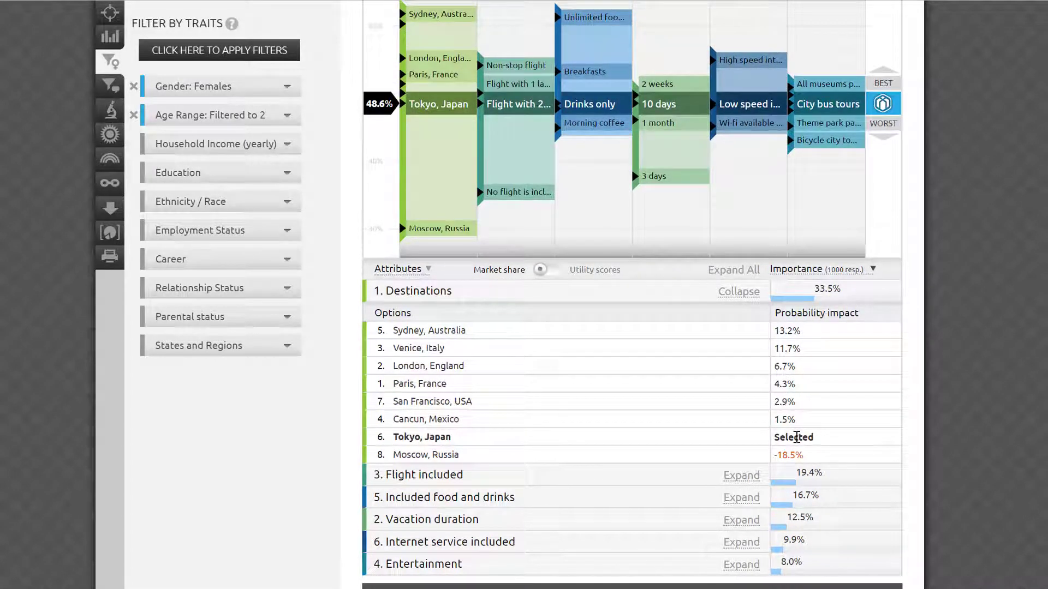
{"action": "left_click", "coordinate": [786, 400]}
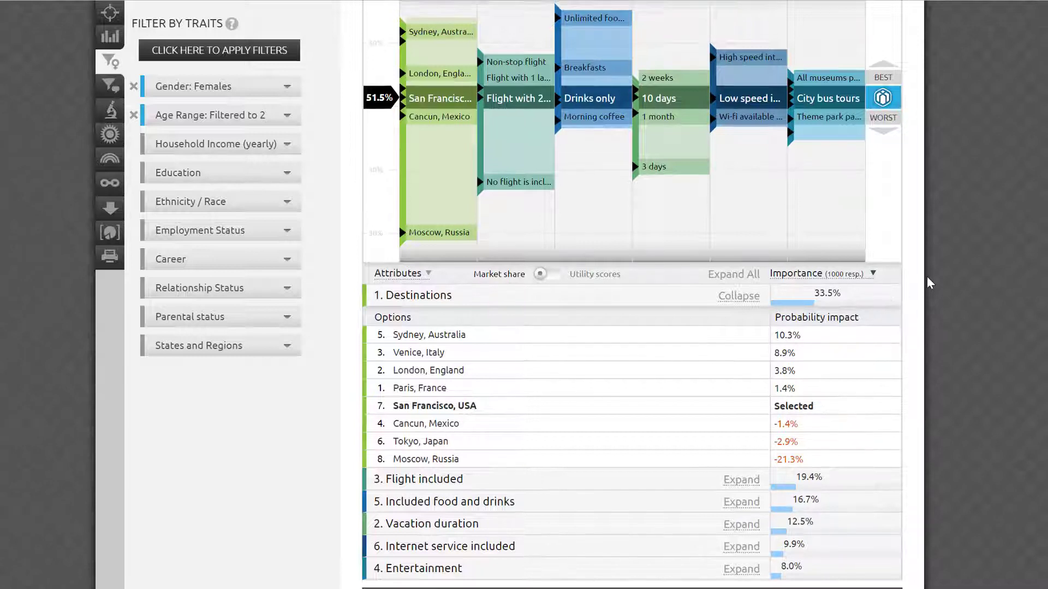
{"action": "scroll", "coordinate": [886, 273], "scroll_direction": "up", "scroll_amount": 1}
Step: Export the summary results to PowerPoint, then bring up the filter-by-traits list
{"action": "left_click", "coordinate": [879, 52]}
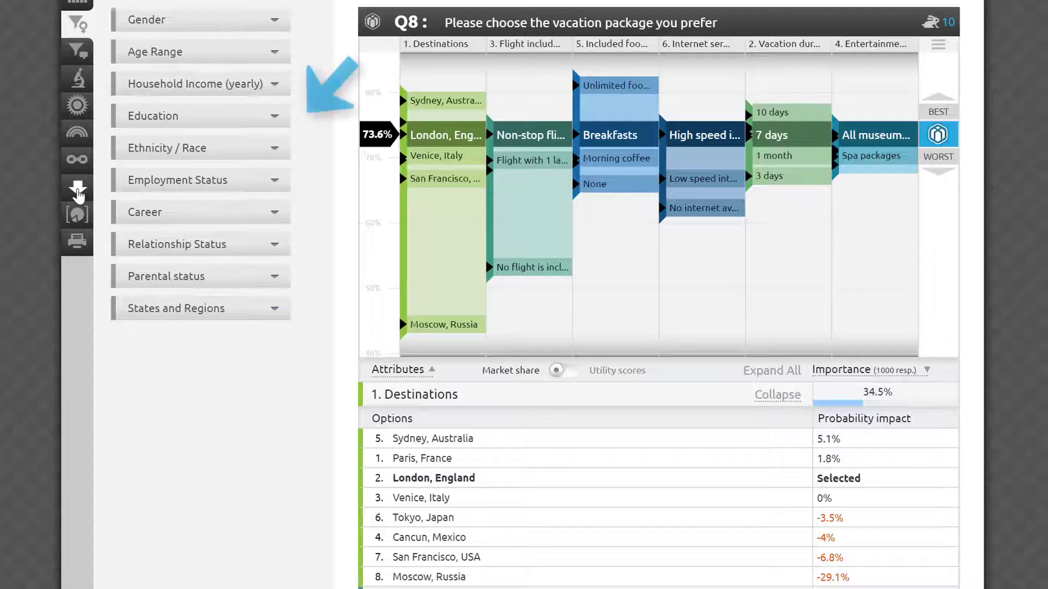
{"action": "left_click", "coordinate": [77, 187]}
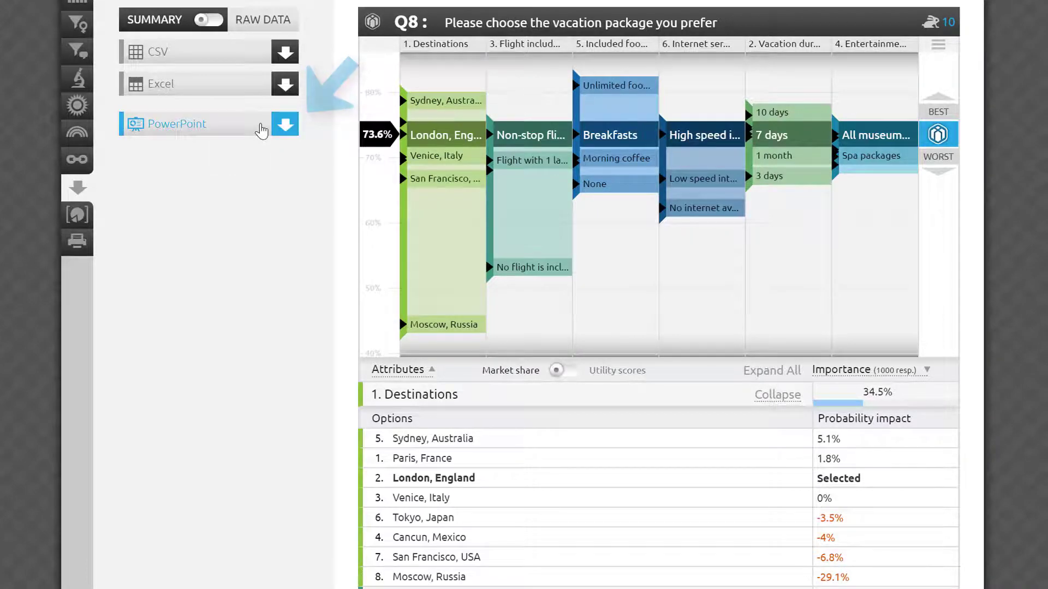
{"action": "left_click", "coordinate": [261, 131]}
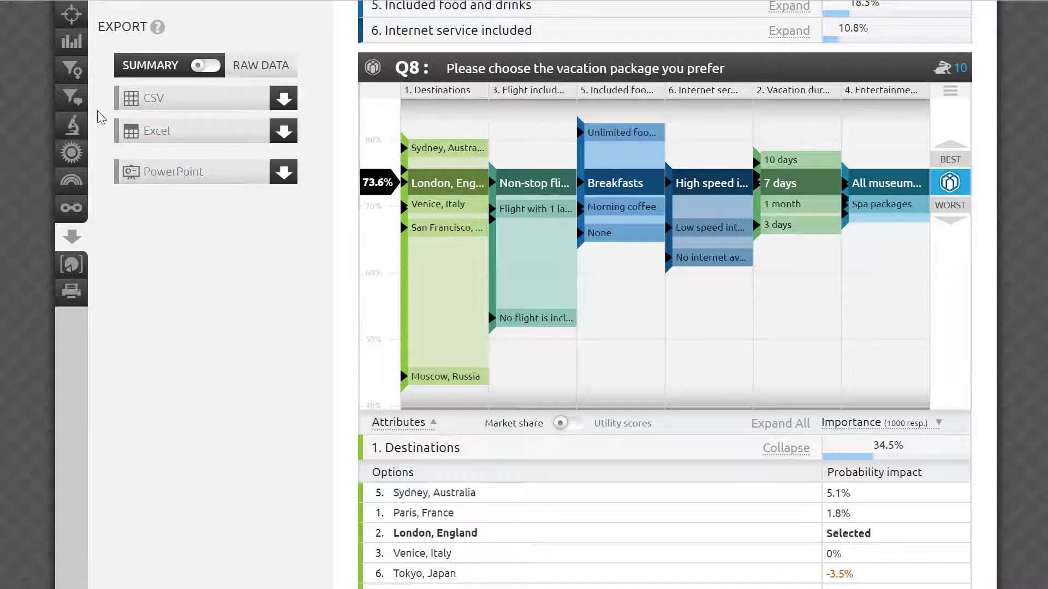
{"action": "left_click", "coordinate": [74, 74]}
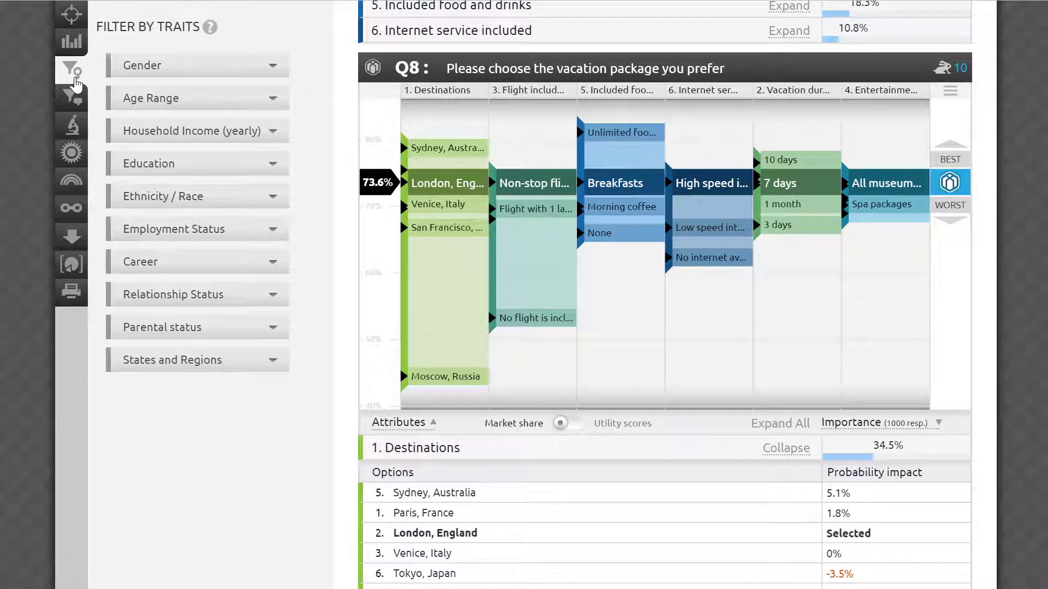
Step: Apply trait filters for Gender: Females and Age Range: 13-17 and 18-24
{"action": "left_click", "coordinate": [199, 70]}
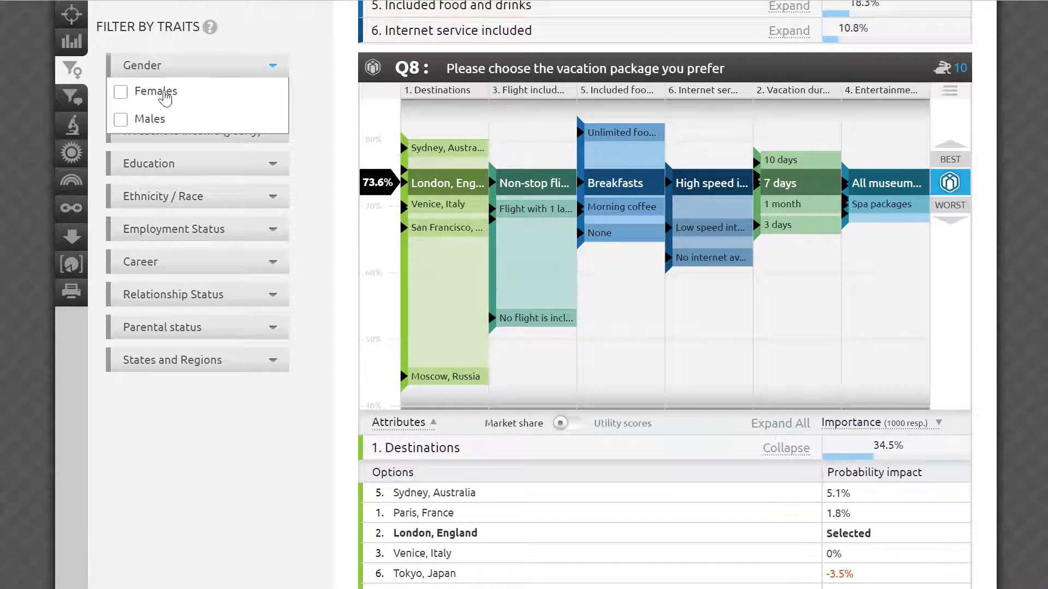
{"action": "left_click", "coordinate": [160, 91]}
{"action": "left_click", "coordinate": [273, 131]}
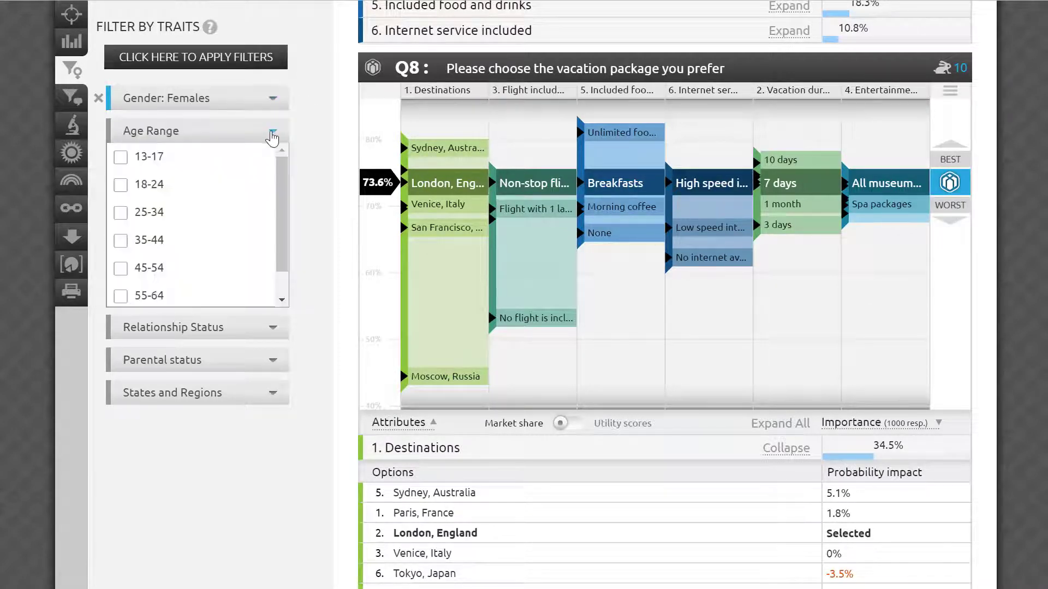
{"action": "left_click", "coordinate": [162, 166]}
{"action": "left_click", "coordinate": [161, 188]}
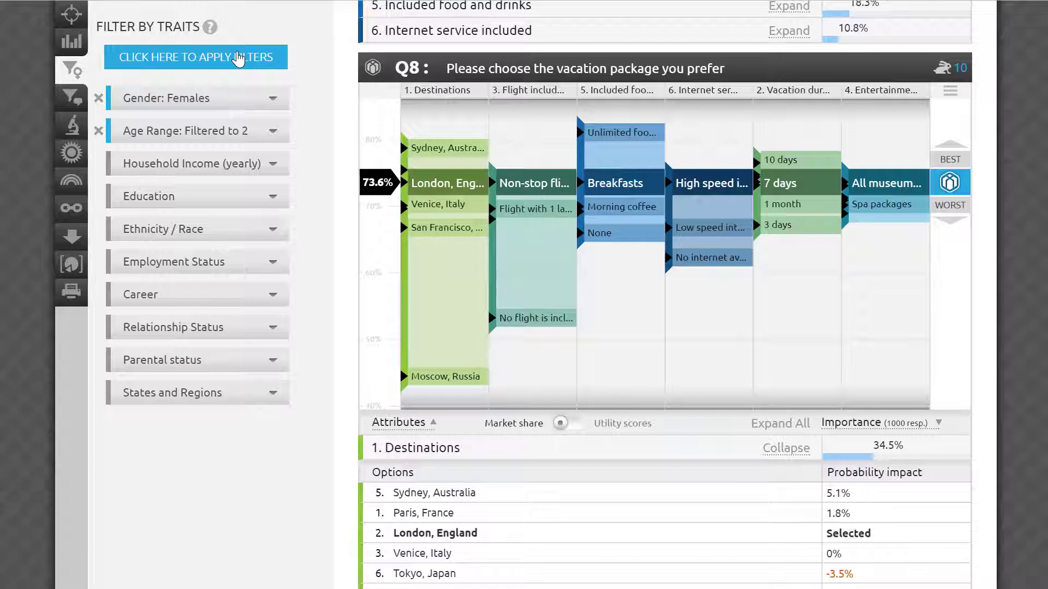
{"action": "left_click", "coordinate": [239, 59]}
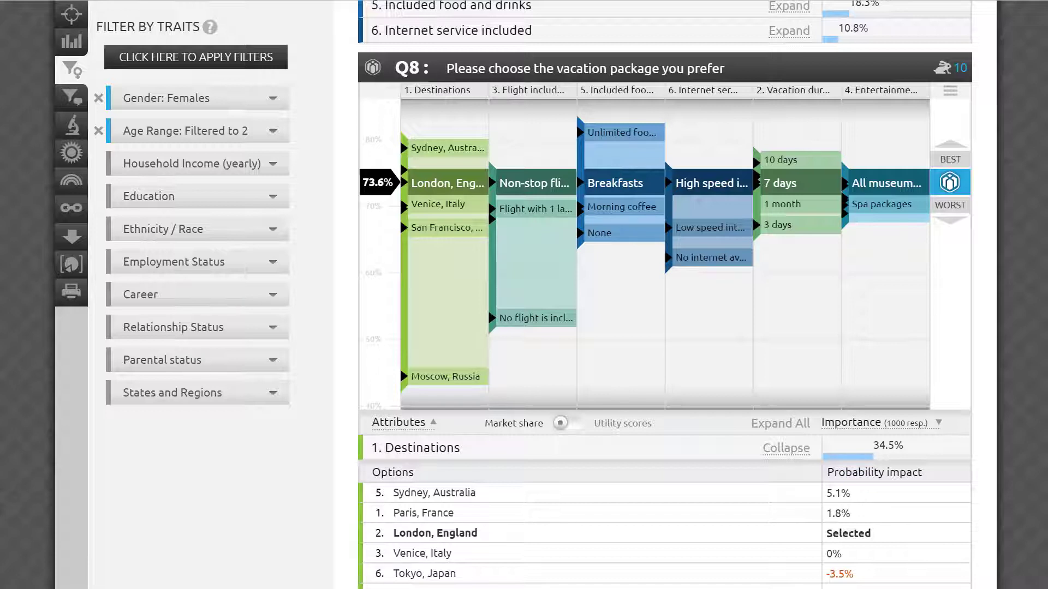
Step: Apply an answer filter keeping respondents who chose Answer 1 on Q1, then scroll up to Q6
{"action": "left_click", "coordinate": [72, 97]}
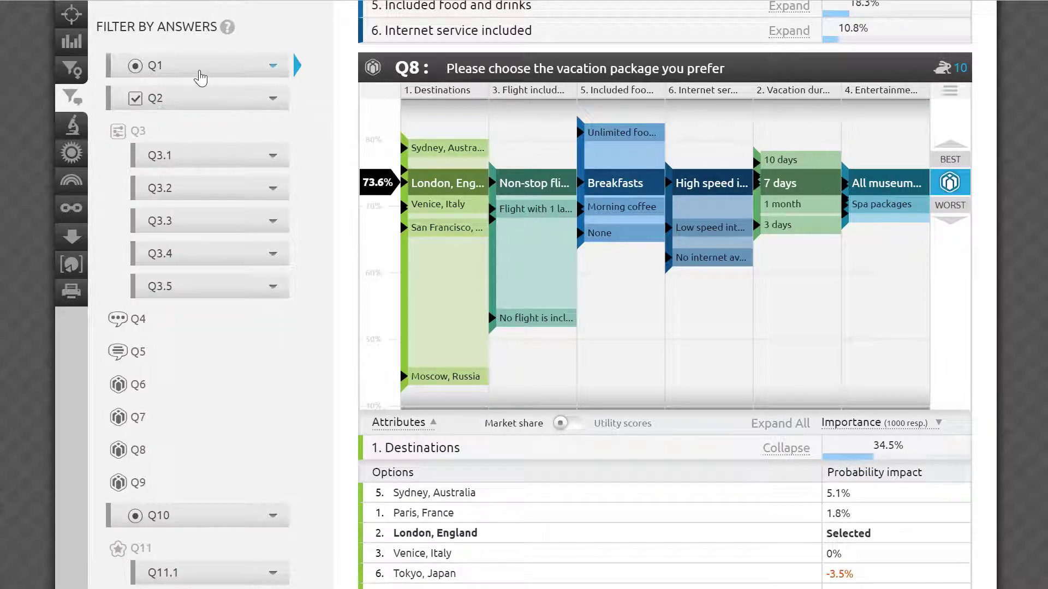
{"action": "left_click", "coordinate": [205, 66]}
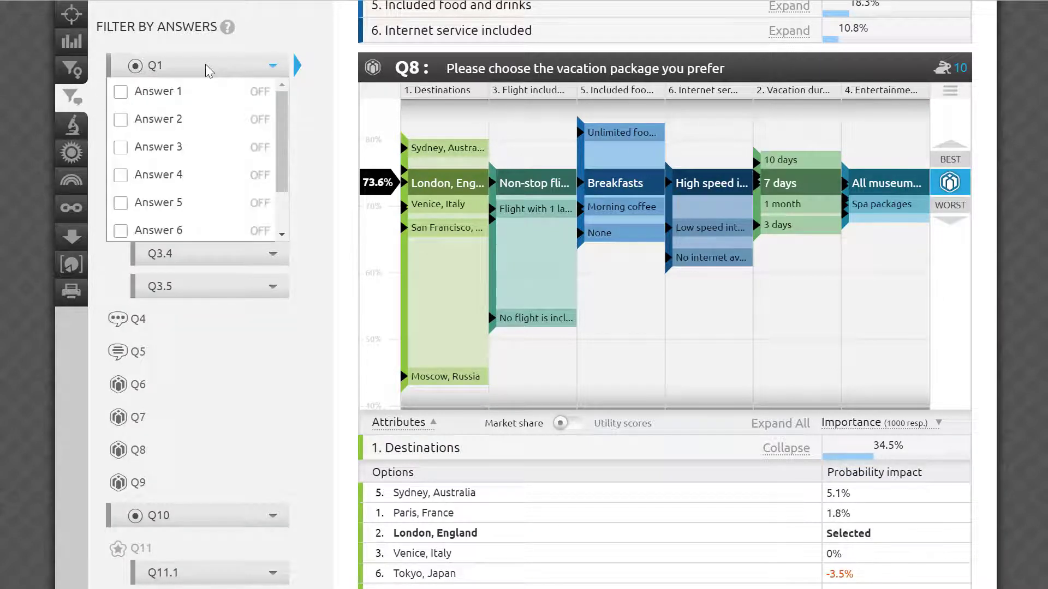
{"action": "left_click", "coordinate": [162, 92]}
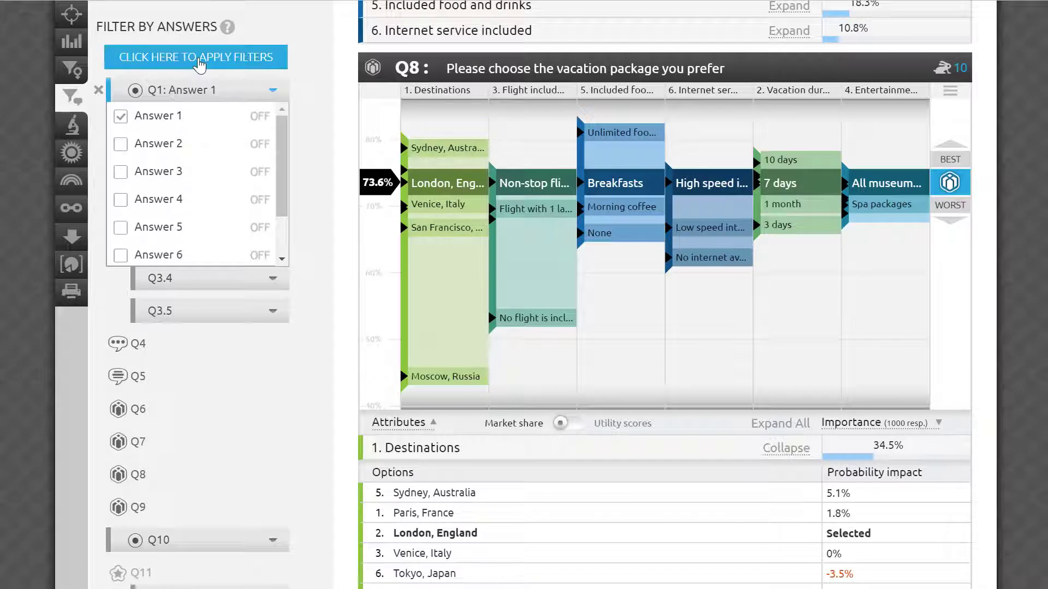
{"action": "left_click", "coordinate": [326, 52]}
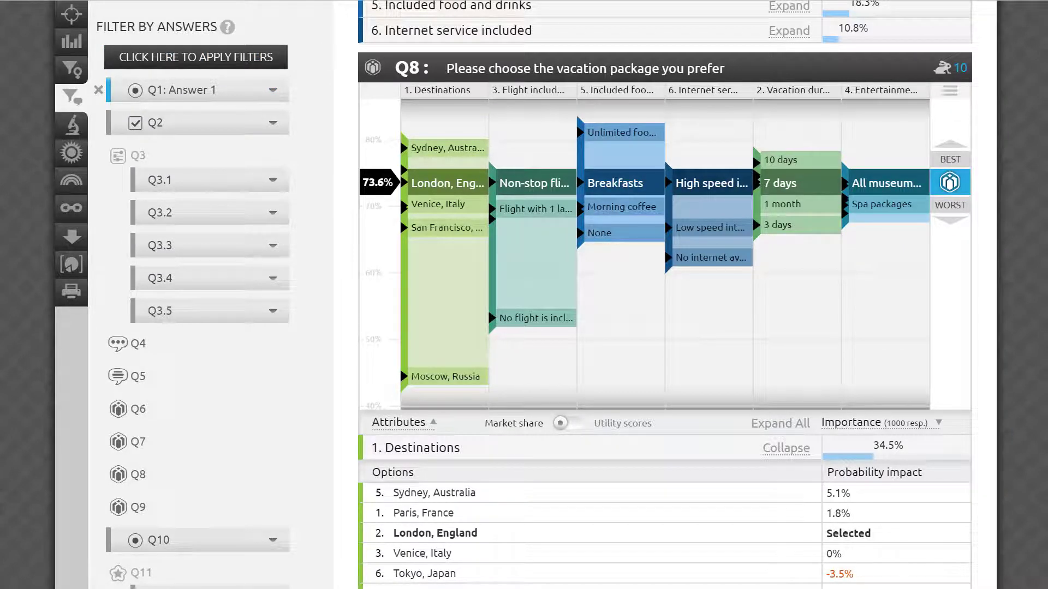
{"action": "scroll", "coordinate": [399, 367], "scroll_direction": "up", "scroll_amount": 15}
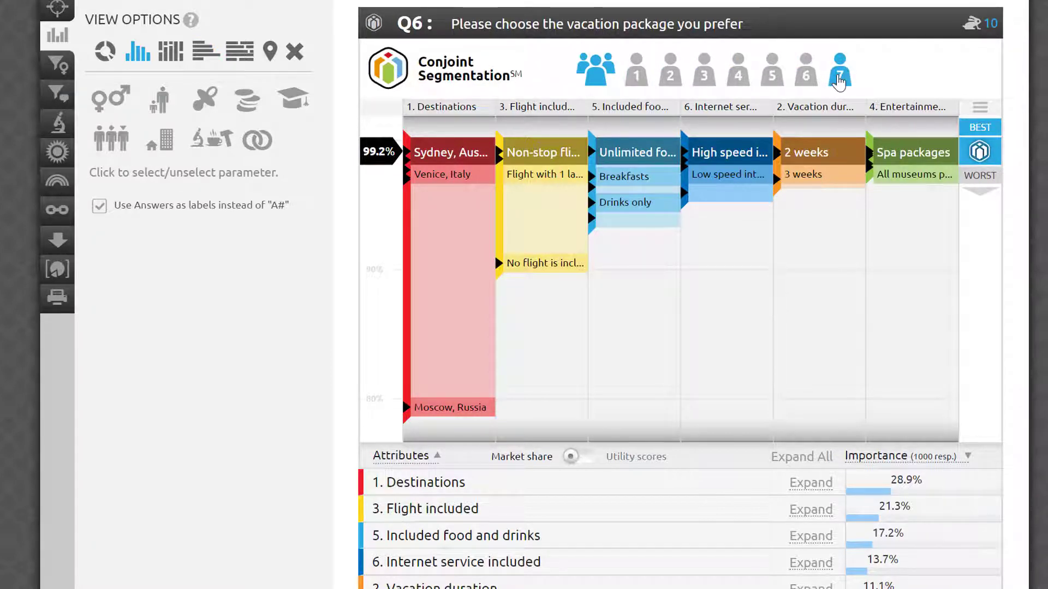
Step: Show the trait filter list, opening and closing the Gender dropdown without selecting anything
{"action": "left_click", "coordinate": [52, 63]}
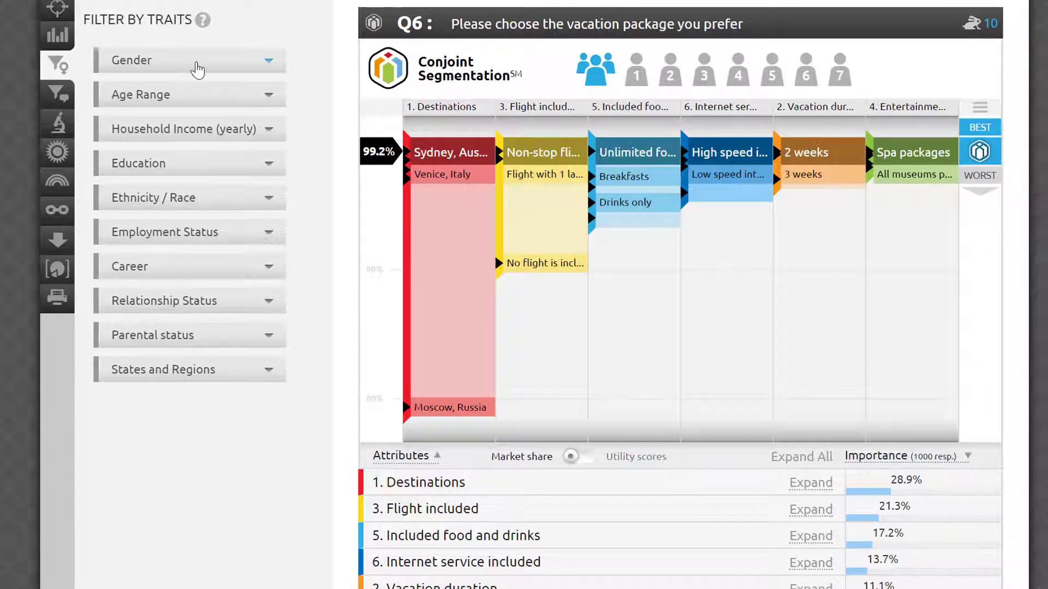
{"action": "left_click", "coordinate": [196, 66]}
{"action": "left_click", "coordinate": [197, 69]}
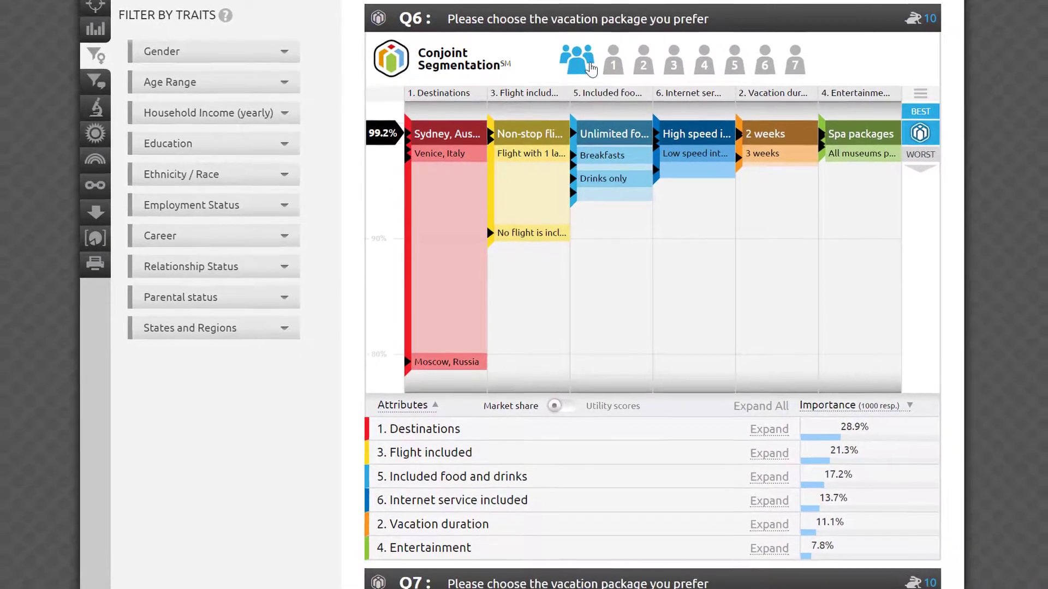
Step: Step through persona cards 1, 3, 4, 5, 6 and 7, ending on persona 7's 122 small business owners
{"action": "left_click", "coordinate": [610, 65]}
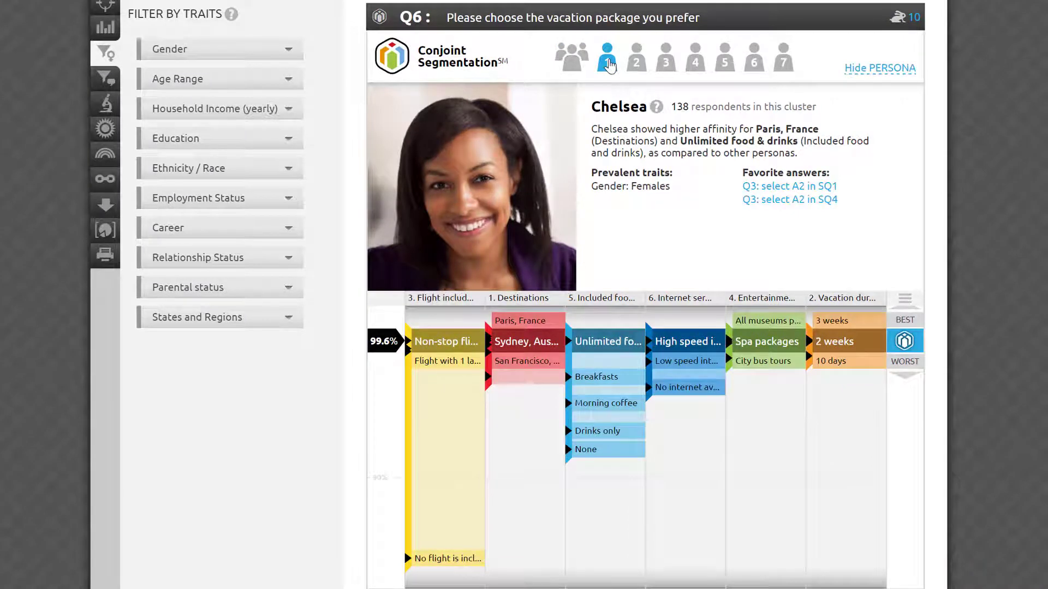
{"action": "left_click", "coordinate": [663, 58]}
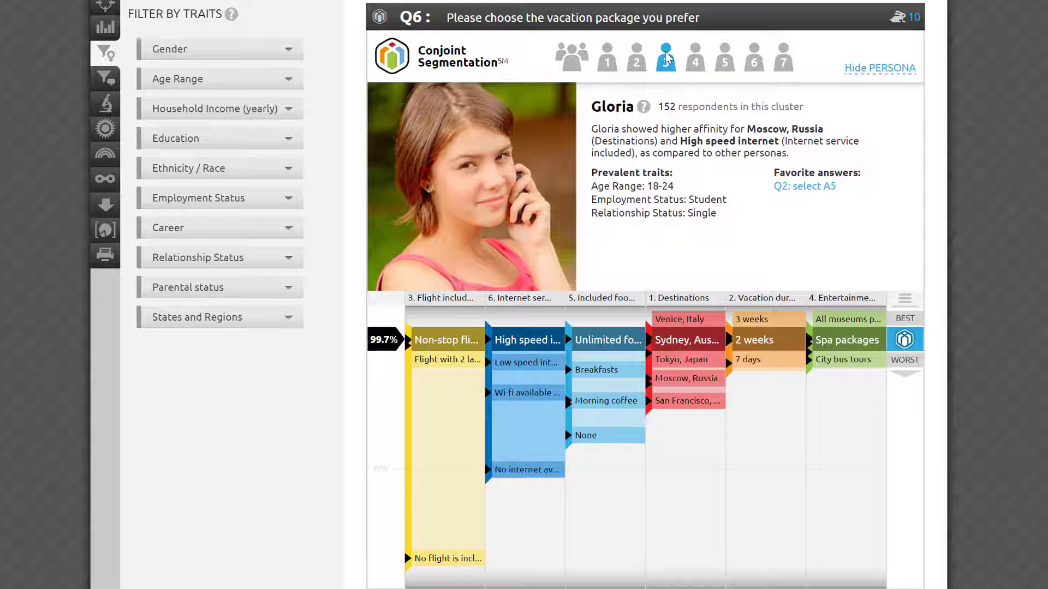
{"action": "left_click", "coordinate": [694, 60]}
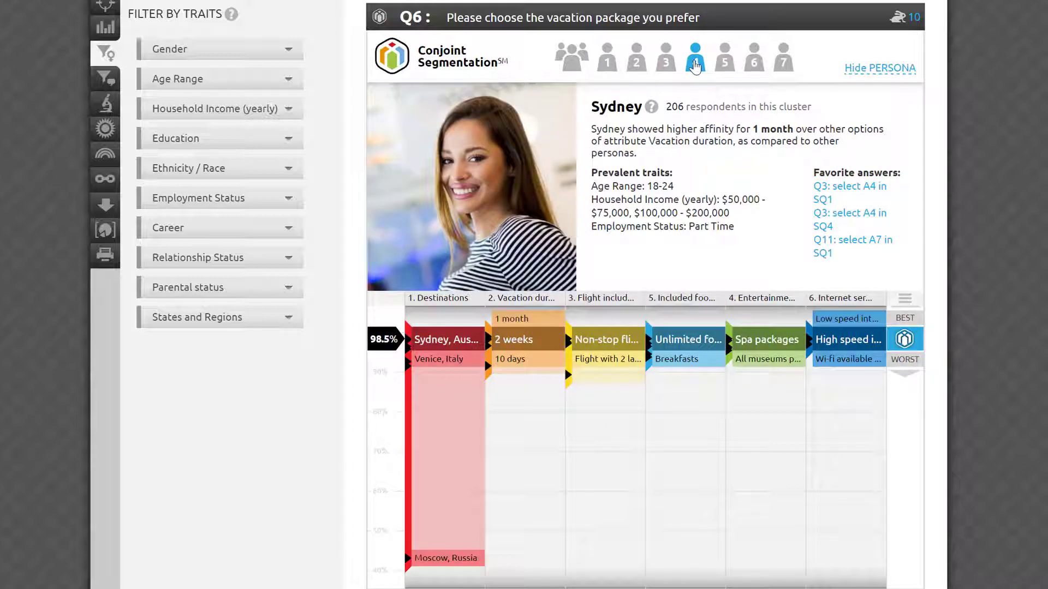
{"action": "left_click", "coordinate": [726, 64]}
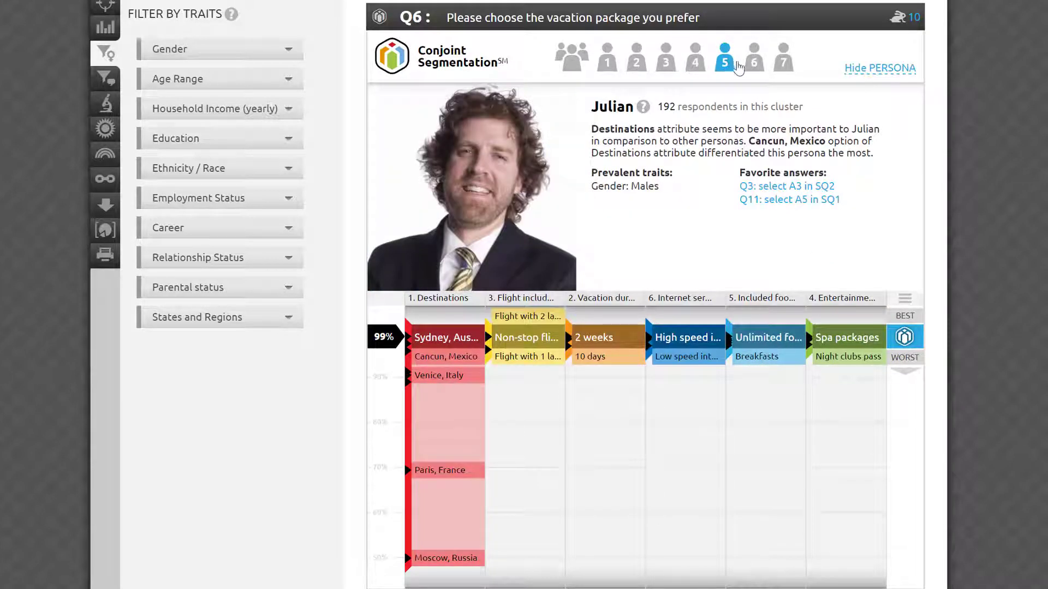
{"action": "left_click", "coordinate": [755, 68]}
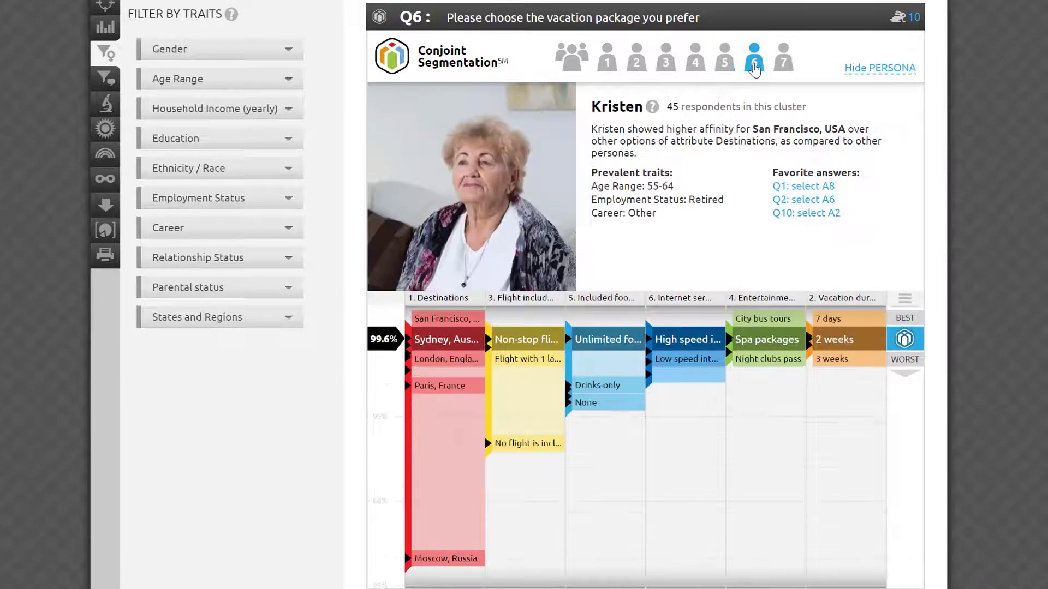
{"action": "left_click", "coordinate": [781, 68]}
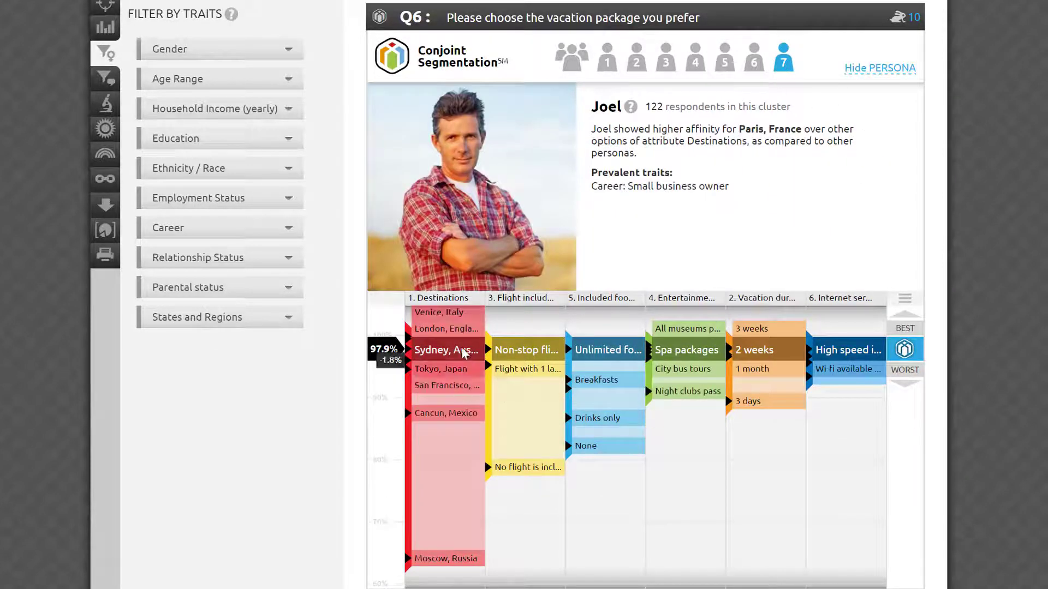
{"action": "left_click", "coordinate": [476, 319]}
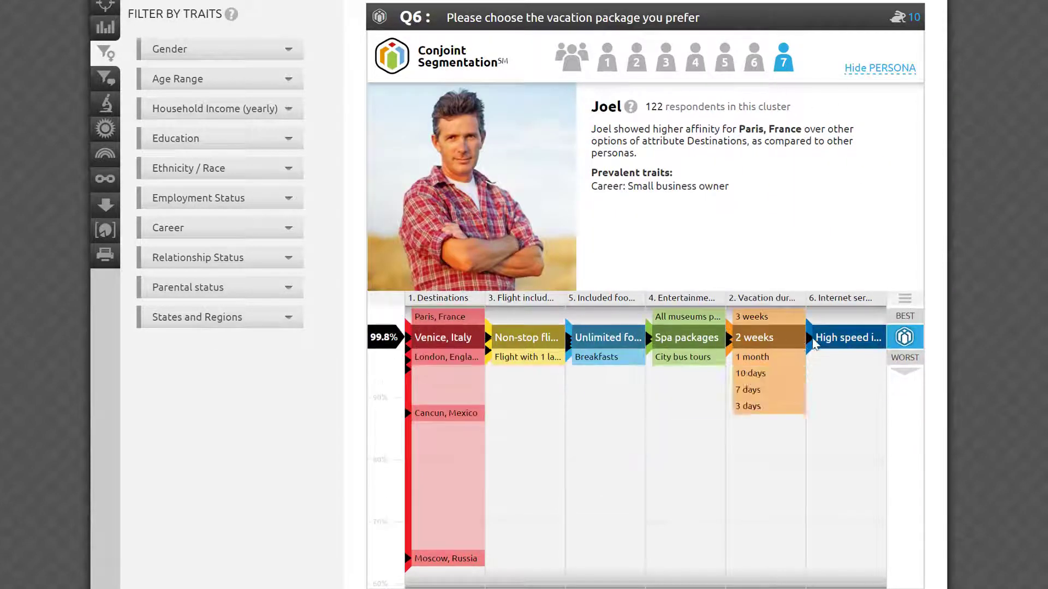
{"action": "left_click", "coordinate": [904, 322]}
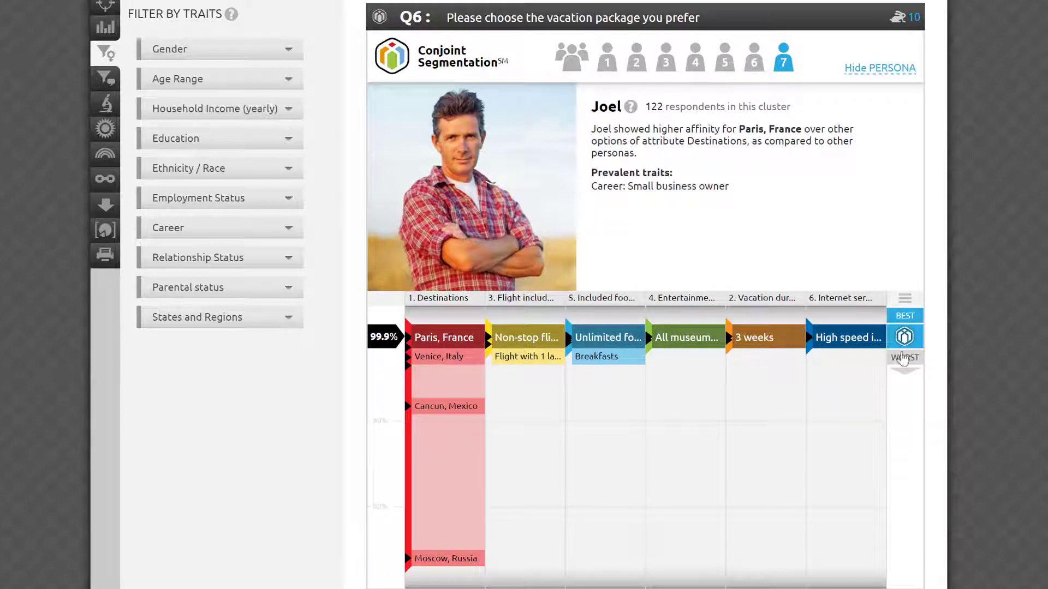
{"action": "left_click", "coordinate": [903, 377]}
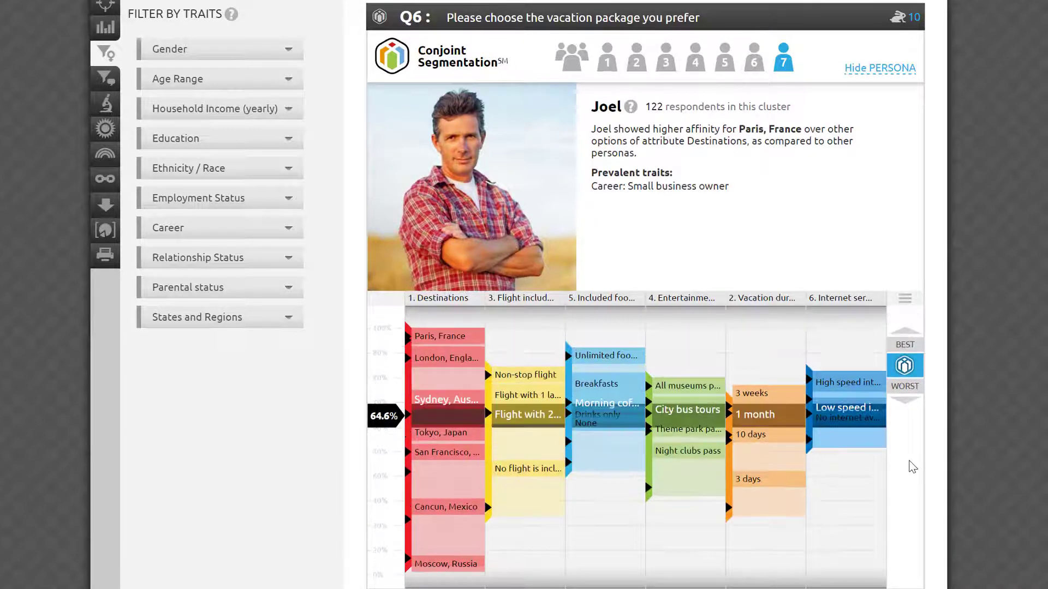
{"action": "left_click", "coordinate": [908, 434]}
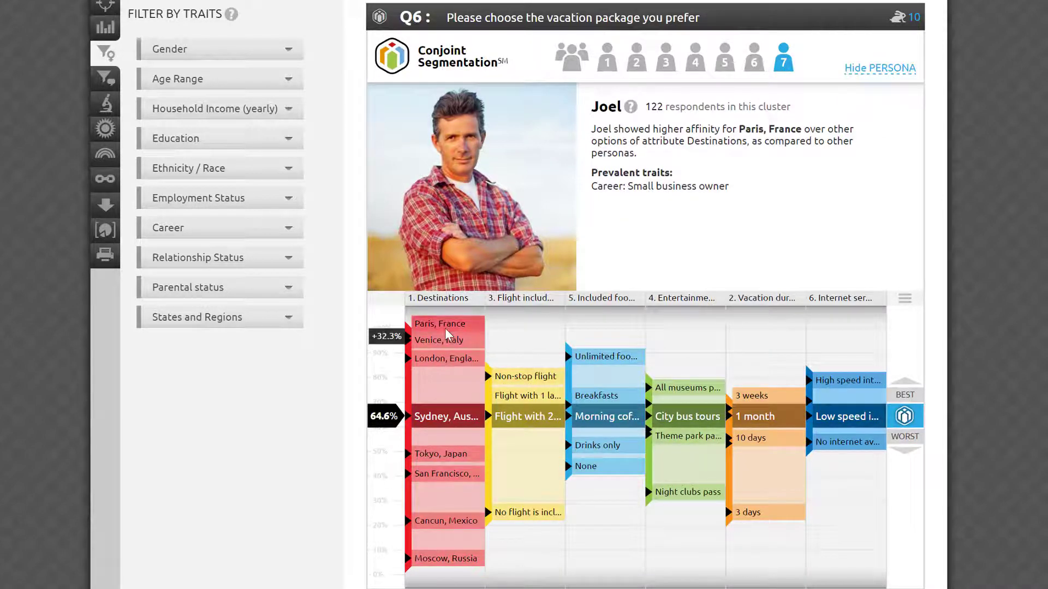
{"action": "left_click", "coordinate": [446, 328]}
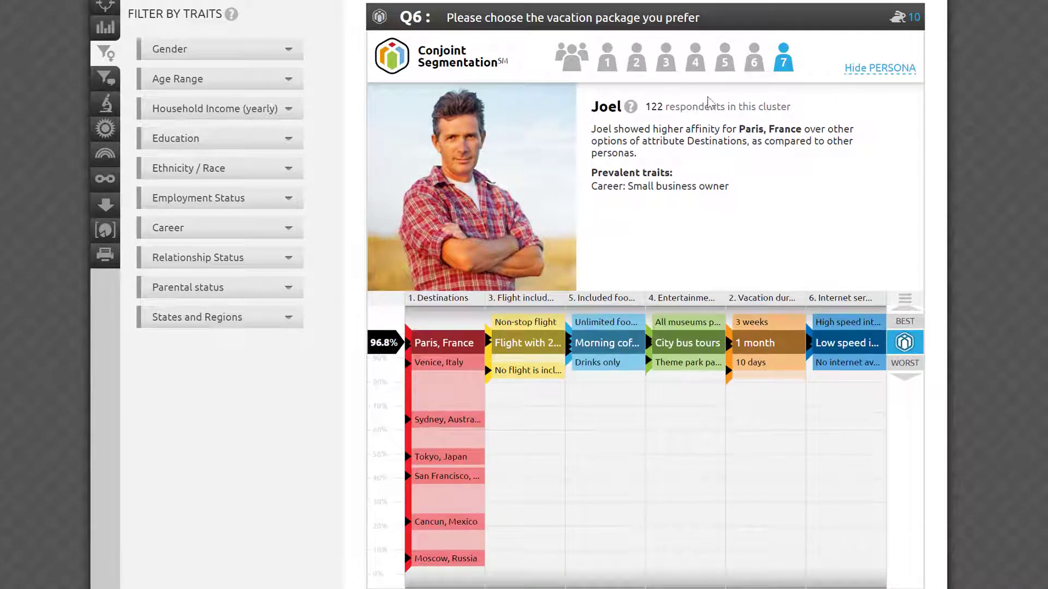
{"action": "left_click", "coordinate": [615, 64]}
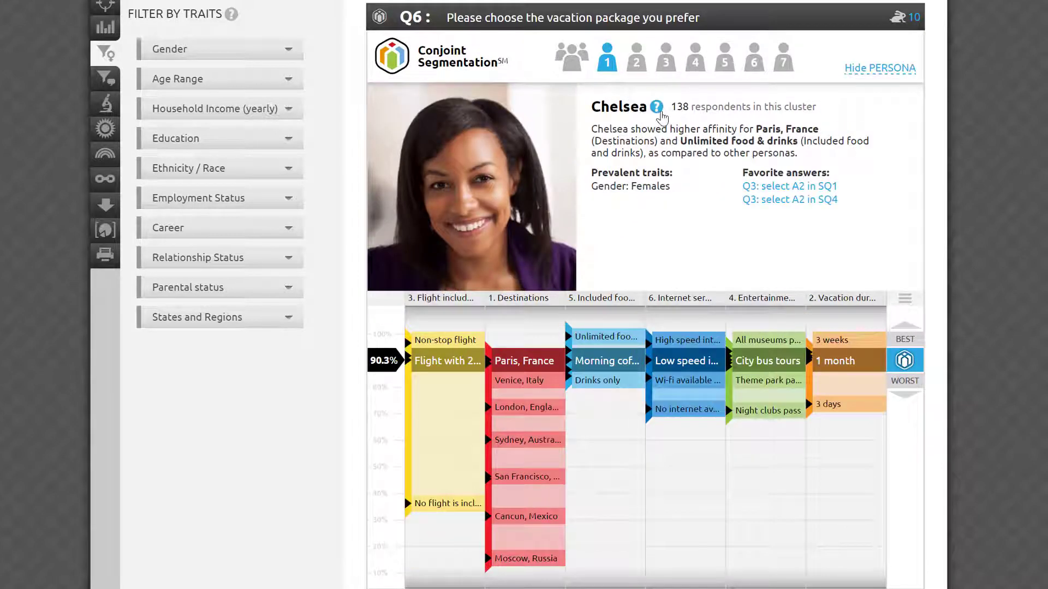
{"action": "left_click_drag", "start_coordinate": [659, 126], "coordinate": [752, 156]}
{"action": "left_click", "coordinate": [753, 157]}
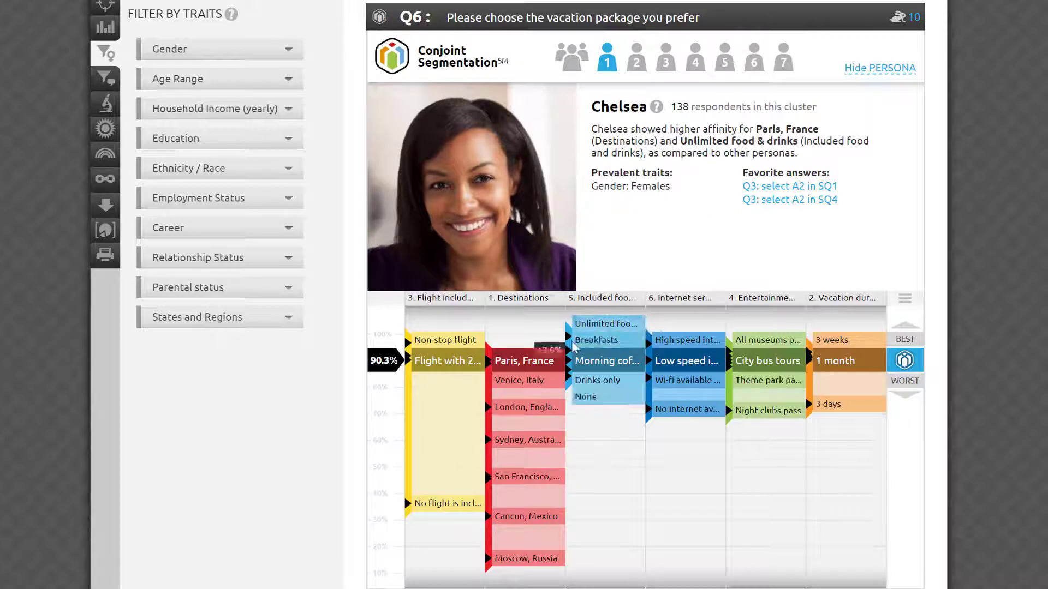
{"action": "mouse_move", "coordinate": [458, 341]}
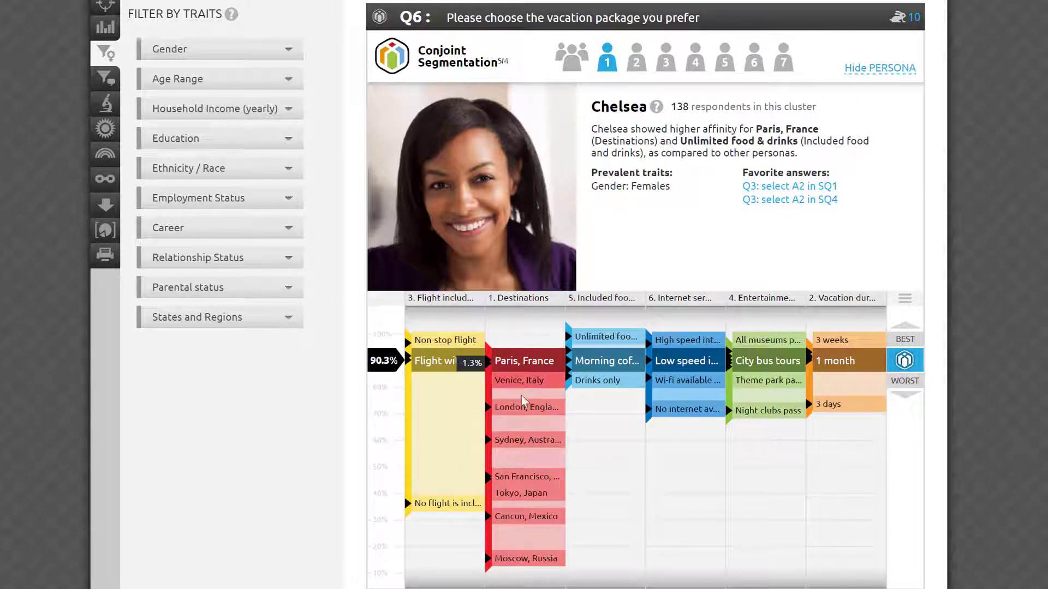
{"action": "left_click", "coordinate": [527, 454]}
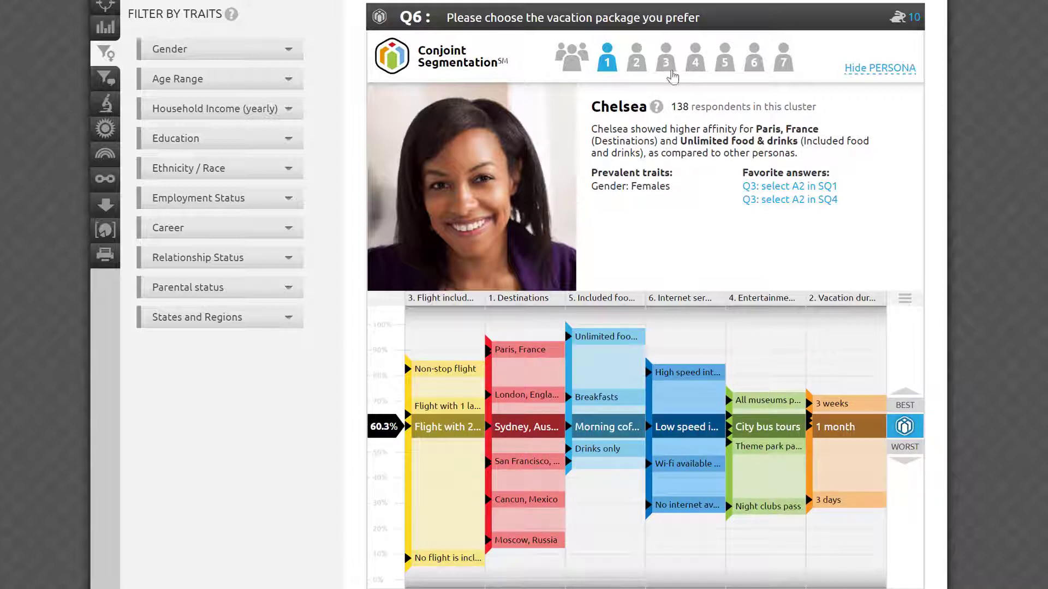
{"action": "left_click", "coordinate": [666, 62]}
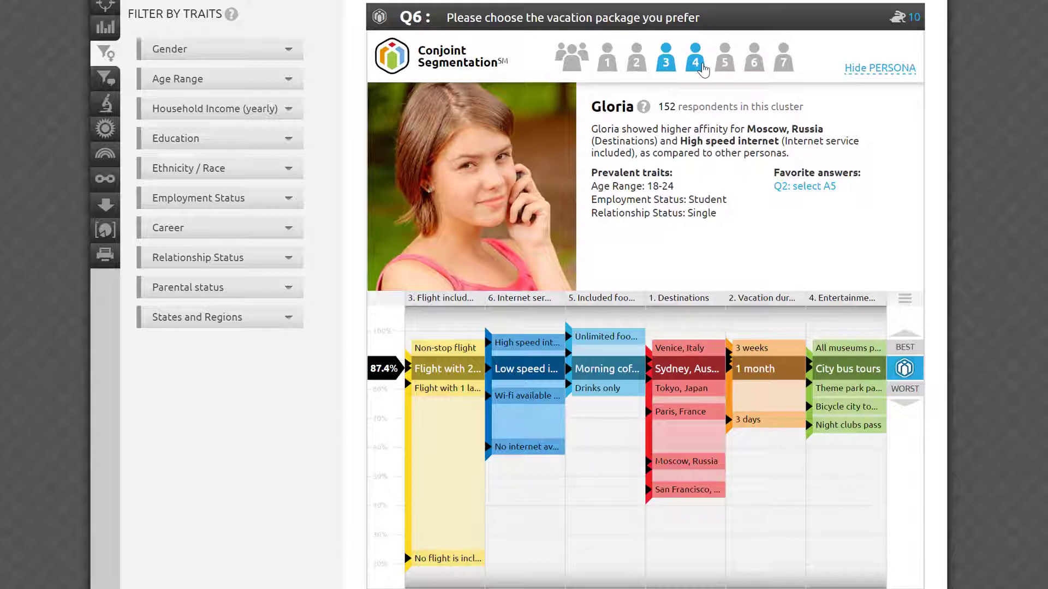
{"action": "left_click", "coordinate": [781, 65]}
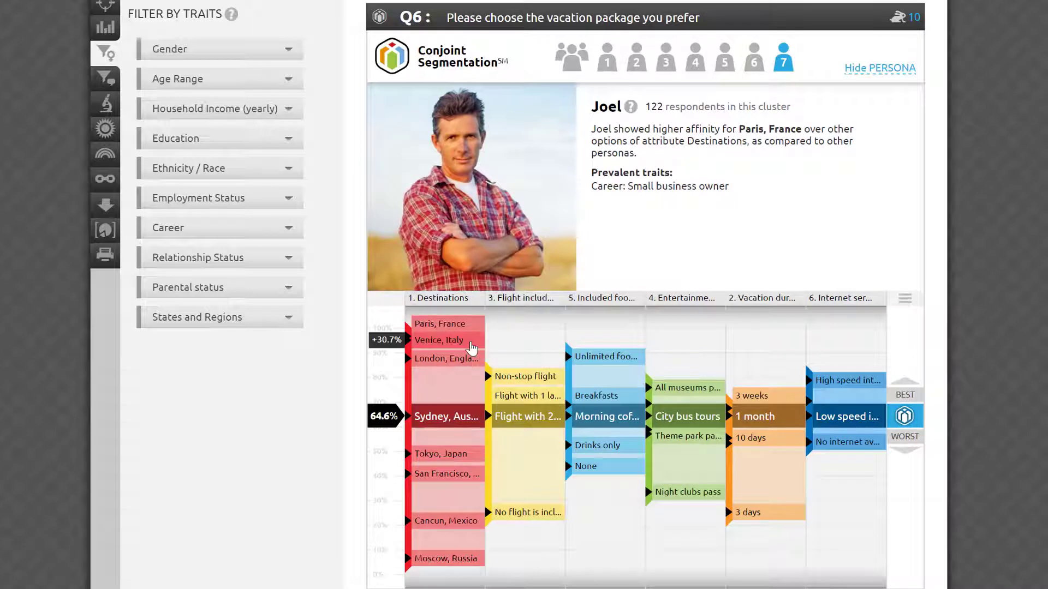
{"action": "left_click", "coordinate": [471, 347]}
{"action": "left_click", "coordinate": [474, 337]}
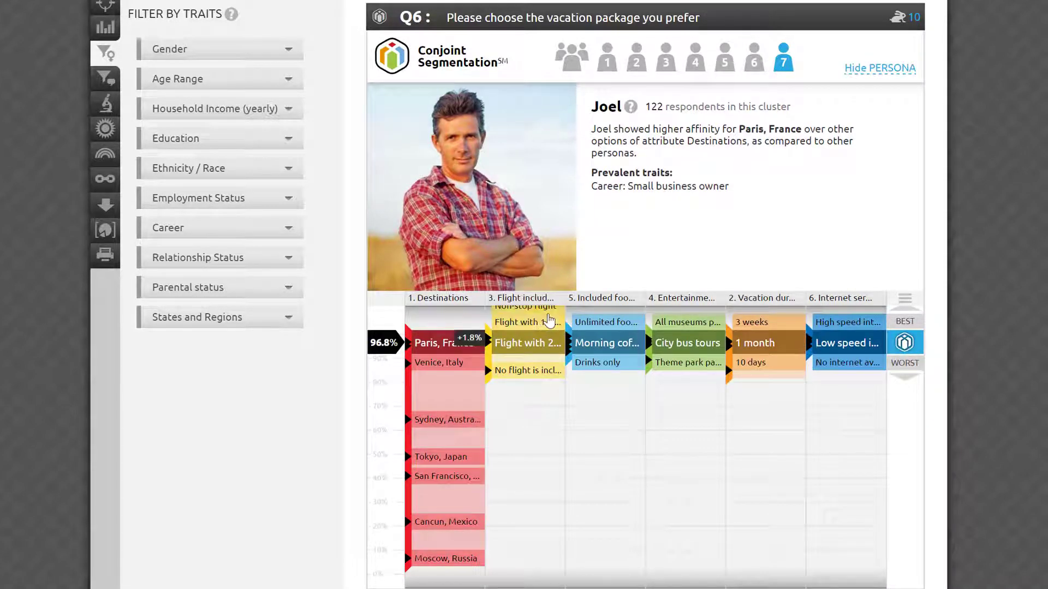
{"action": "left_click", "coordinate": [548, 320]}
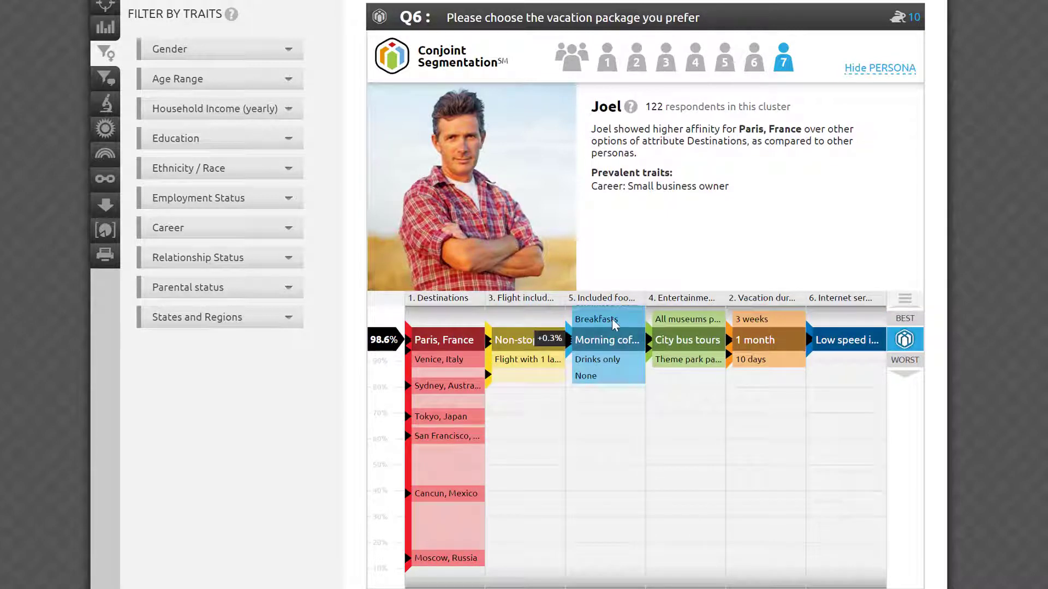
{"action": "left_click", "coordinate": [615, 323]}
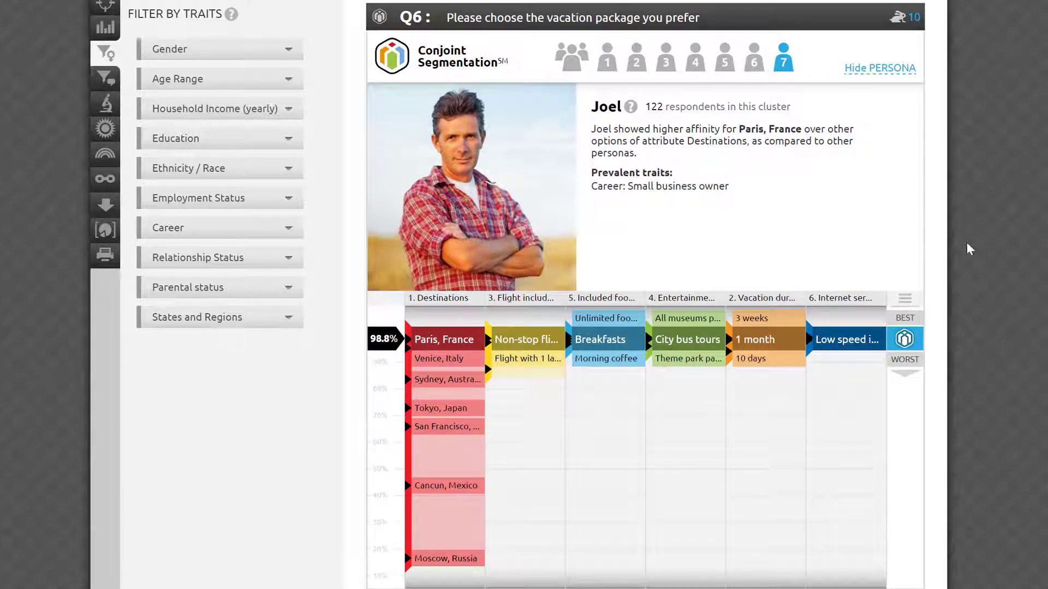
{"action": "left_click", "coordinate": [909, 360]}
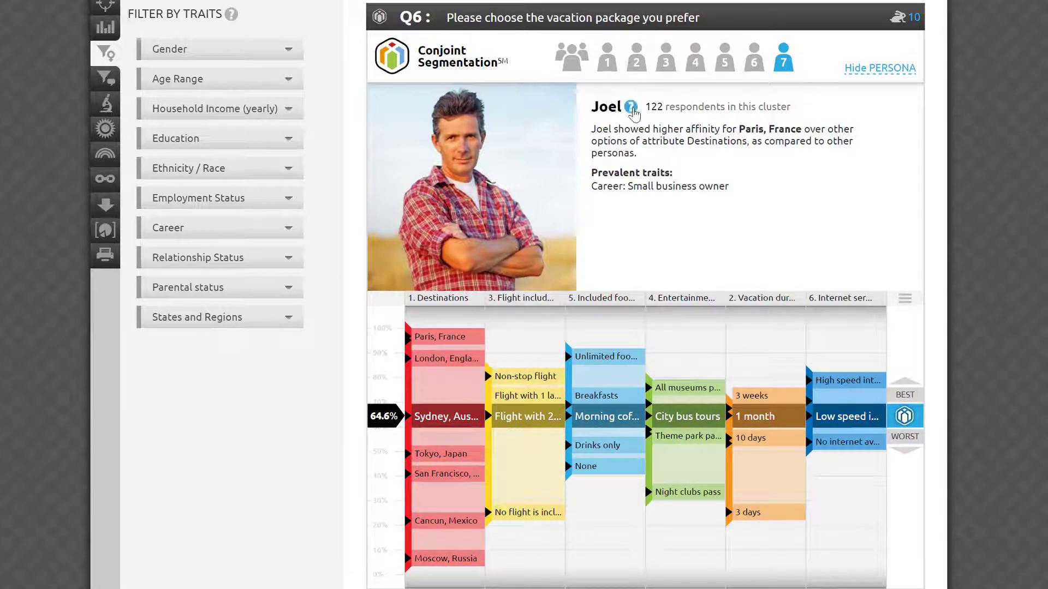
{"action": "mouse_move", "coordinate": [633, 109]}
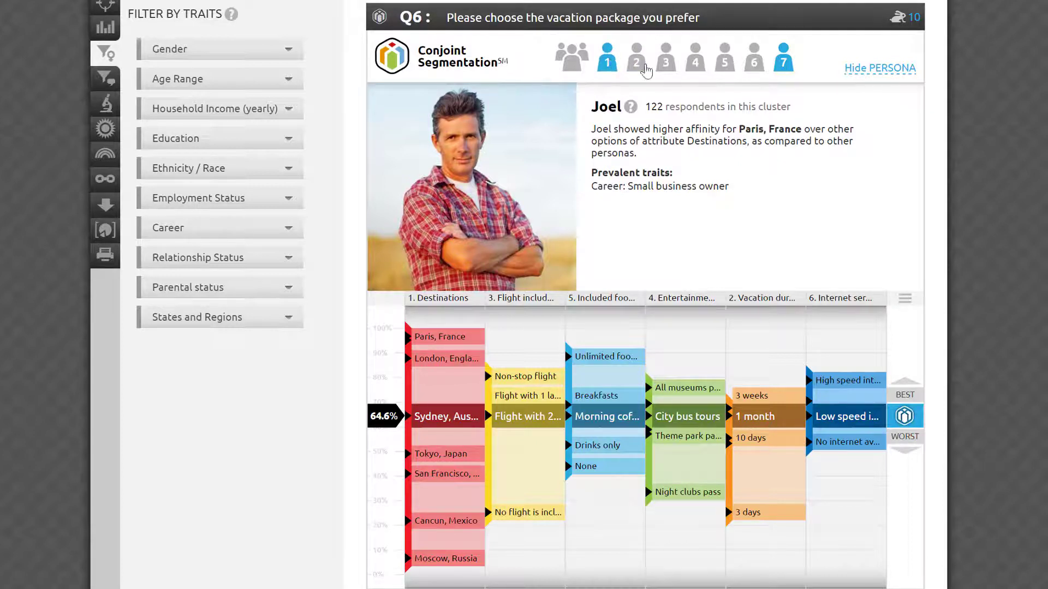
Step: Switch from persona 6 to all respondents, then back to persona 7
{"action": "left_click", "coordinate": [763, 69]}
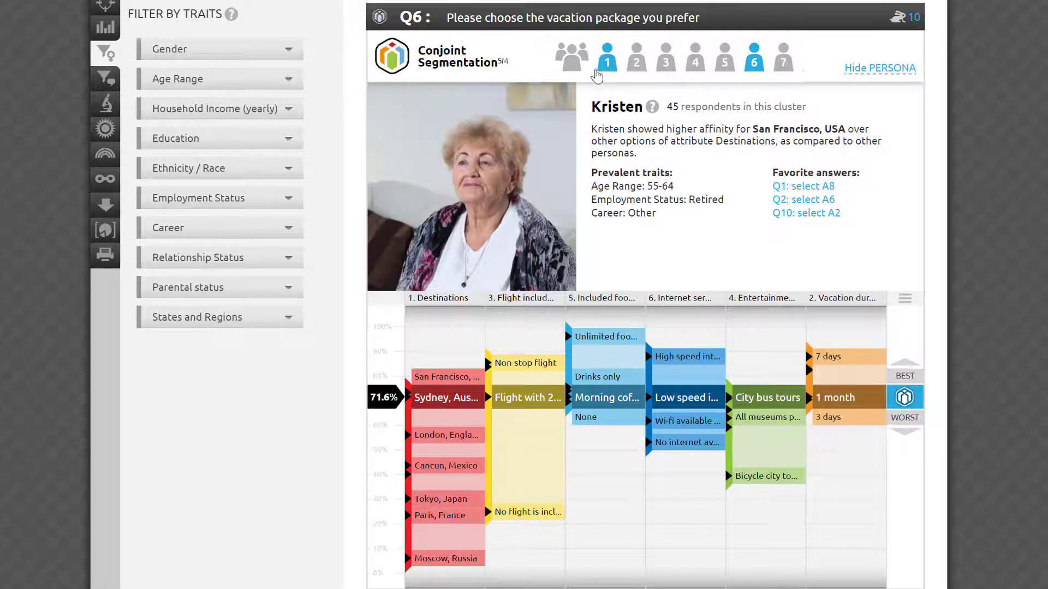
{"action": "left_click", "coordinate": [572, 65]}
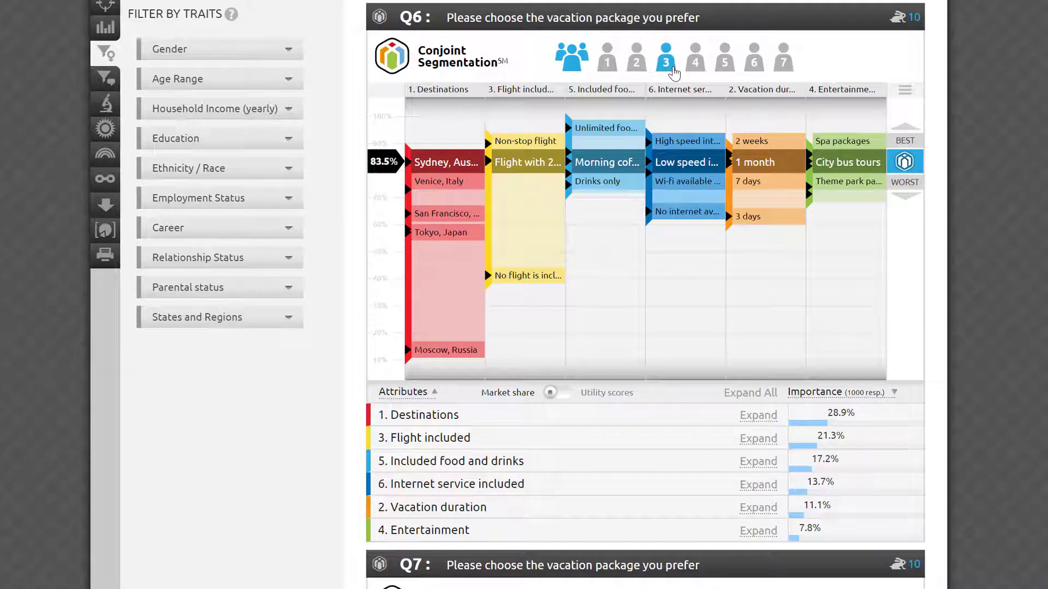
{"action": "left_click", "coordinate": [783, 64]}
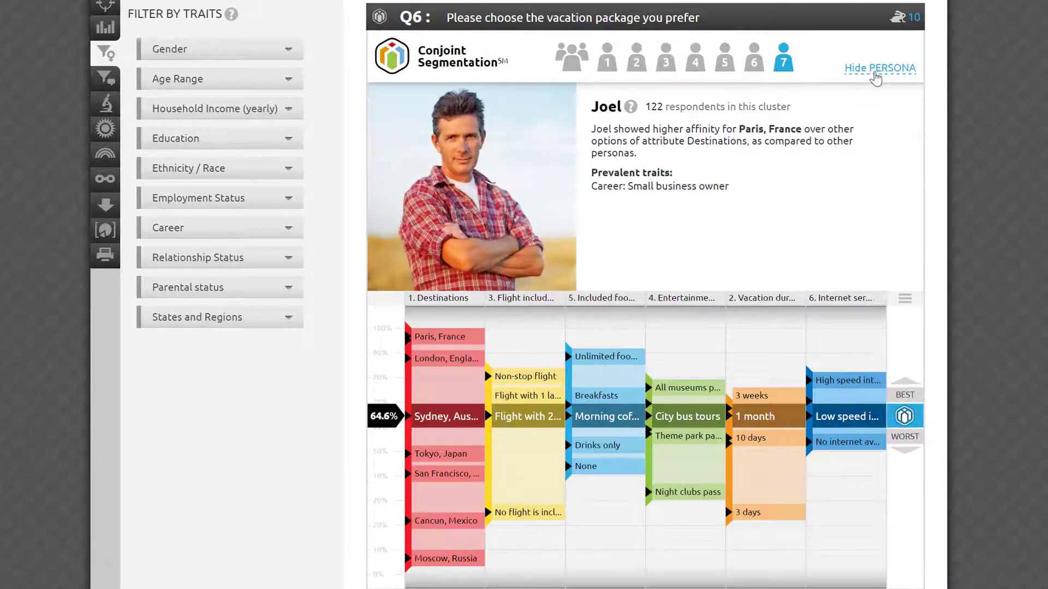
Step: Hide and re-show the persona details, then open the chart's PNG/PDF/EPS download options
{"action": "left_click", "coordinate": [878, 69]}
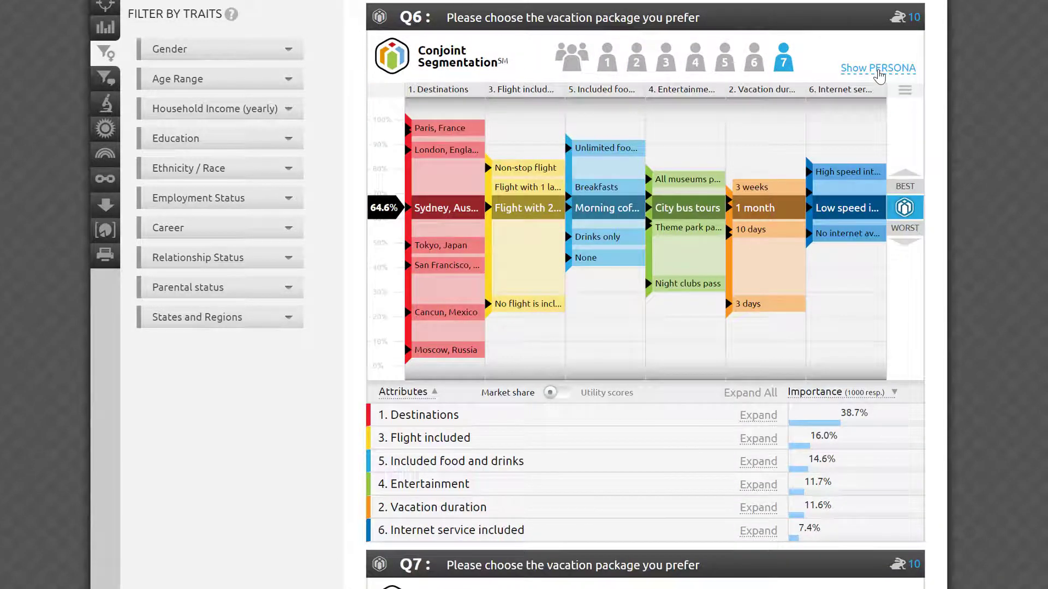
{"action": "left_click", "coordinate": [878, 69]}
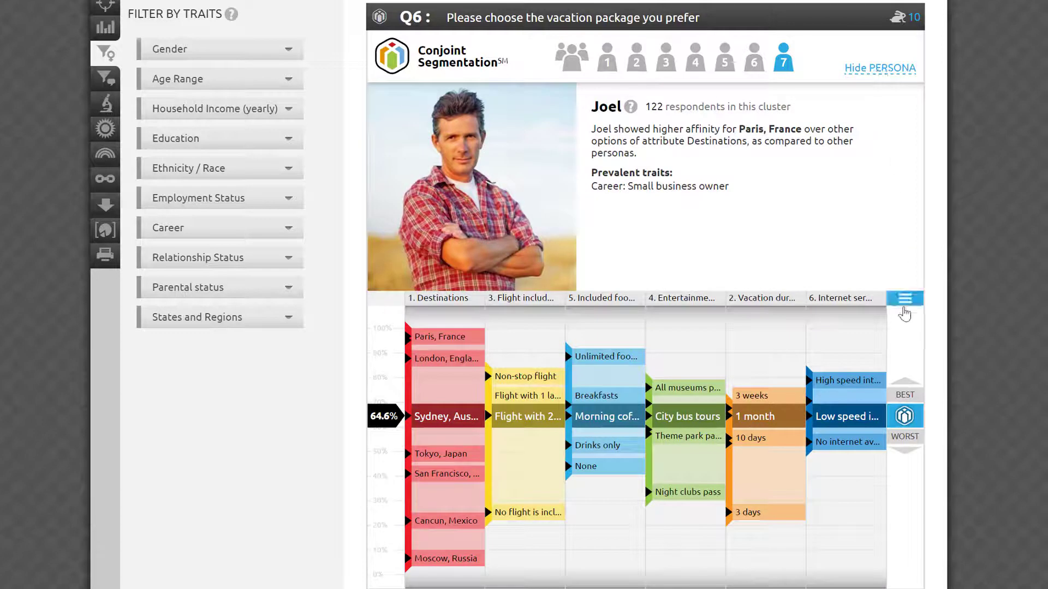
{"action": "left_click", "coordinate": [905, 298]}
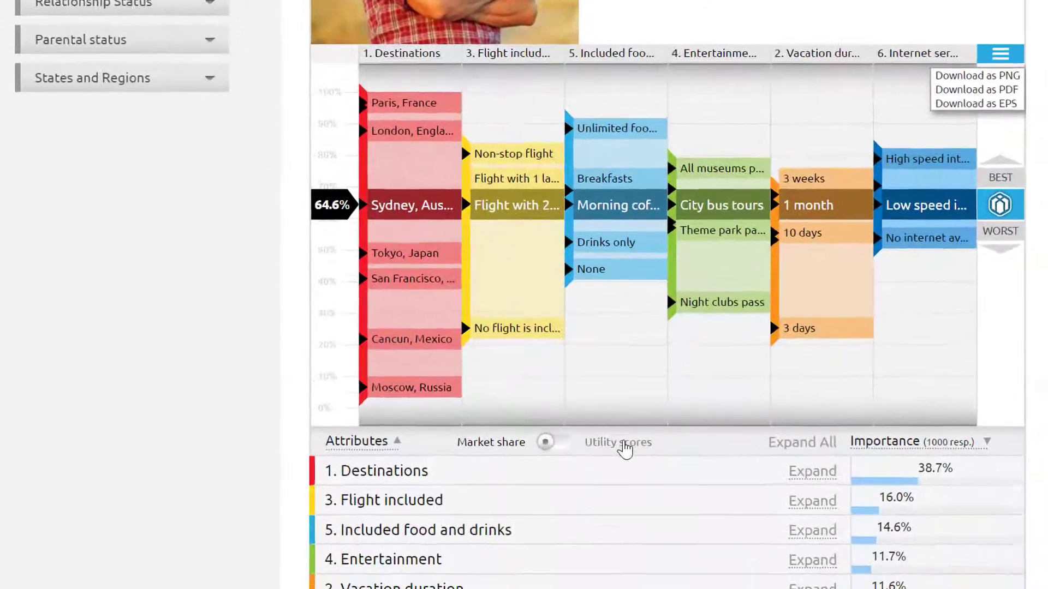
Step: Toggle the chart between market share and utility scores, ending on utility scores
{"action": "left_click", "coordinate": [620, 575]}
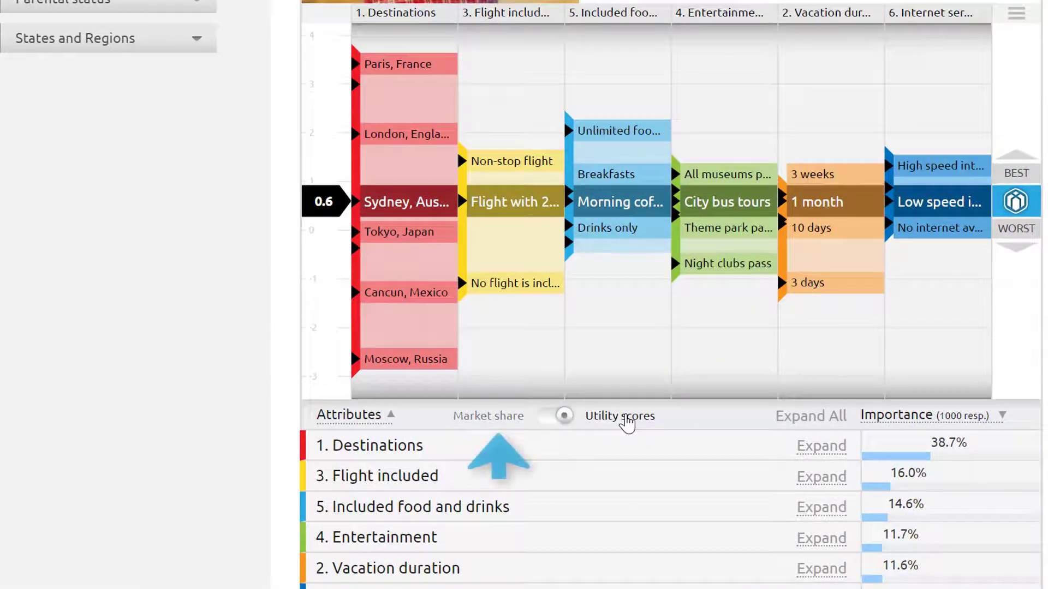
{"action": "left_click", "coordinate": [509, 422]}
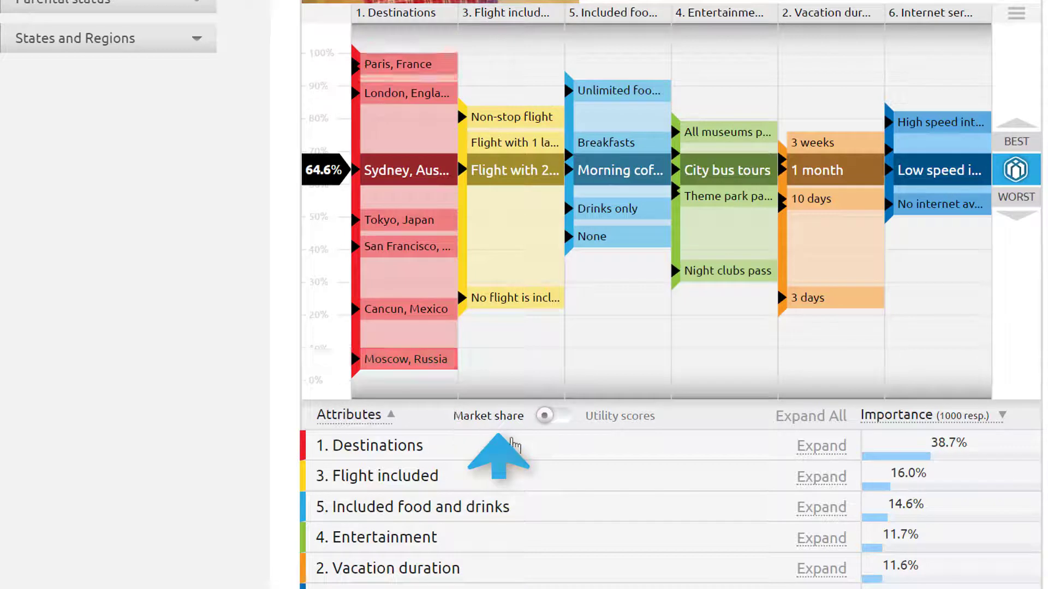
{"action": "left_click", "coordinate": [618, 418]}
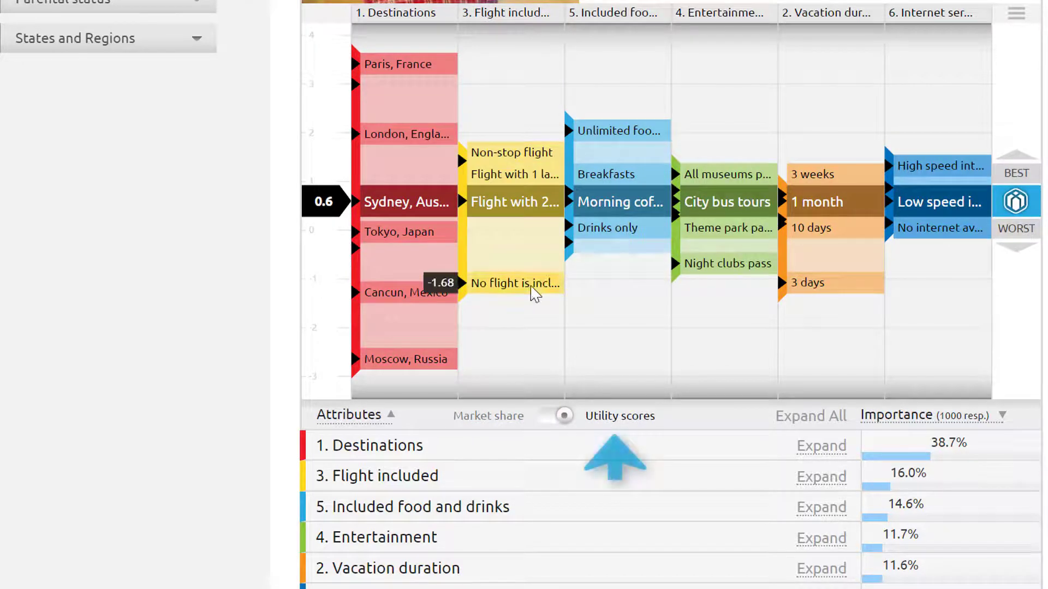
Step: Set included food to Drinks only and compare market share with the 0.11 utility score
{"action": "left_click", "coordinate": [625, 232]}
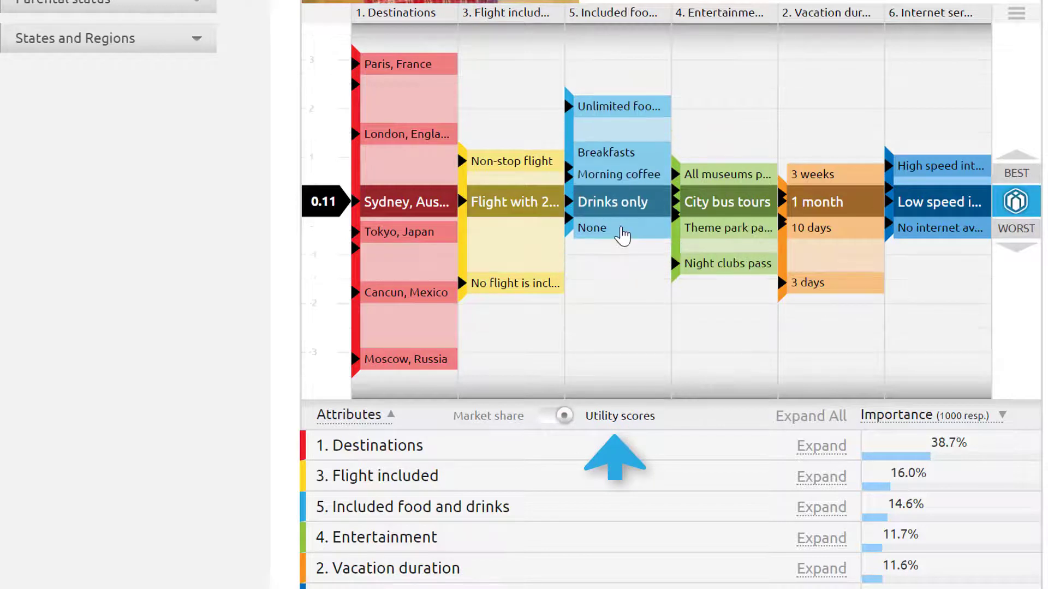
{"action": "mouse_move", "coordinate": [626, 105]}
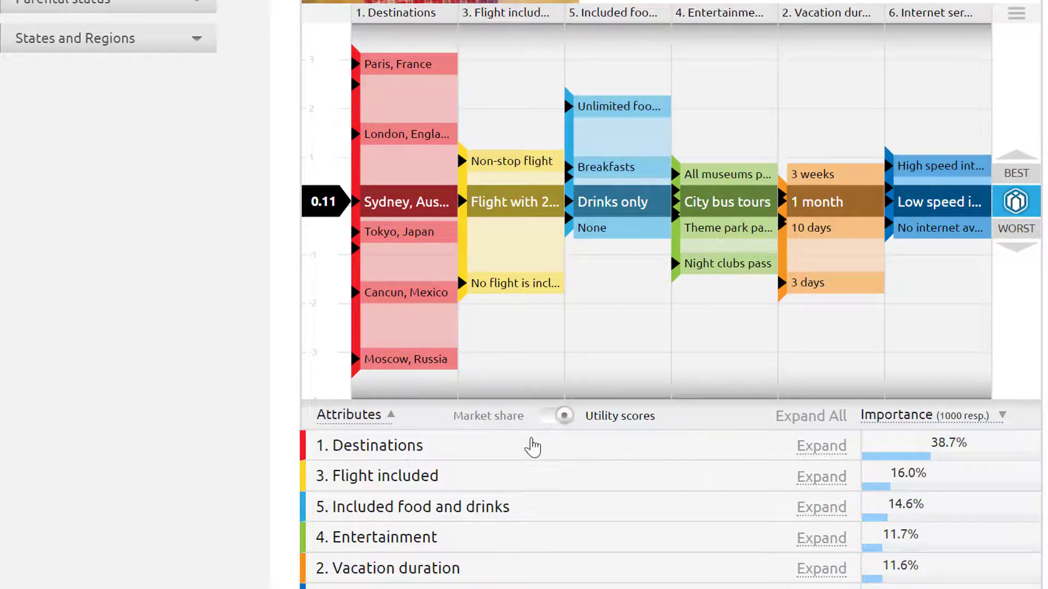
{"action": "left_click", "coordinate": [515, 420]}
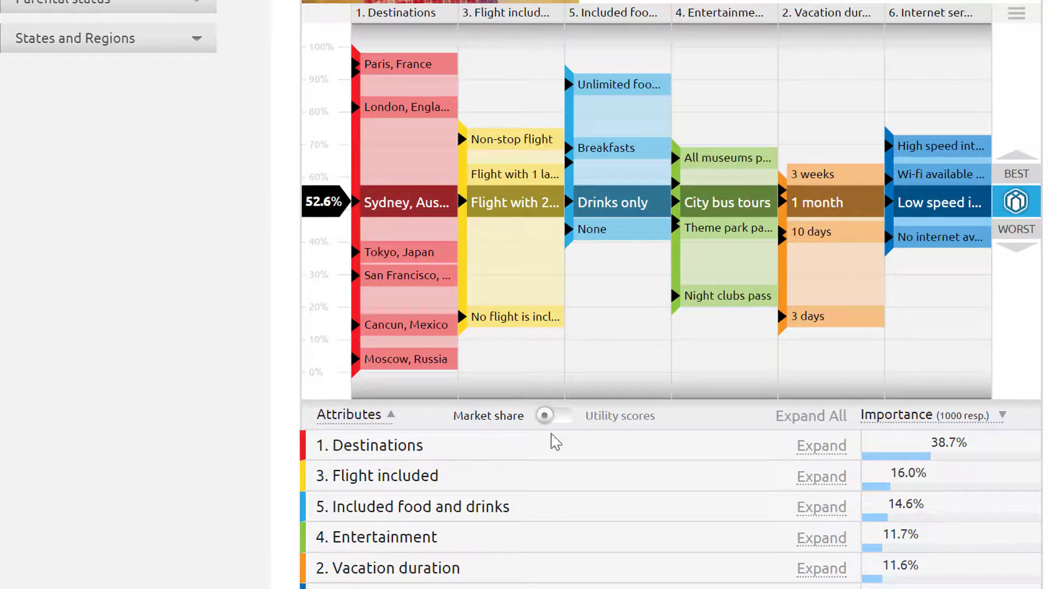
{"action": "left_click", "coordinate": [632, 424]}
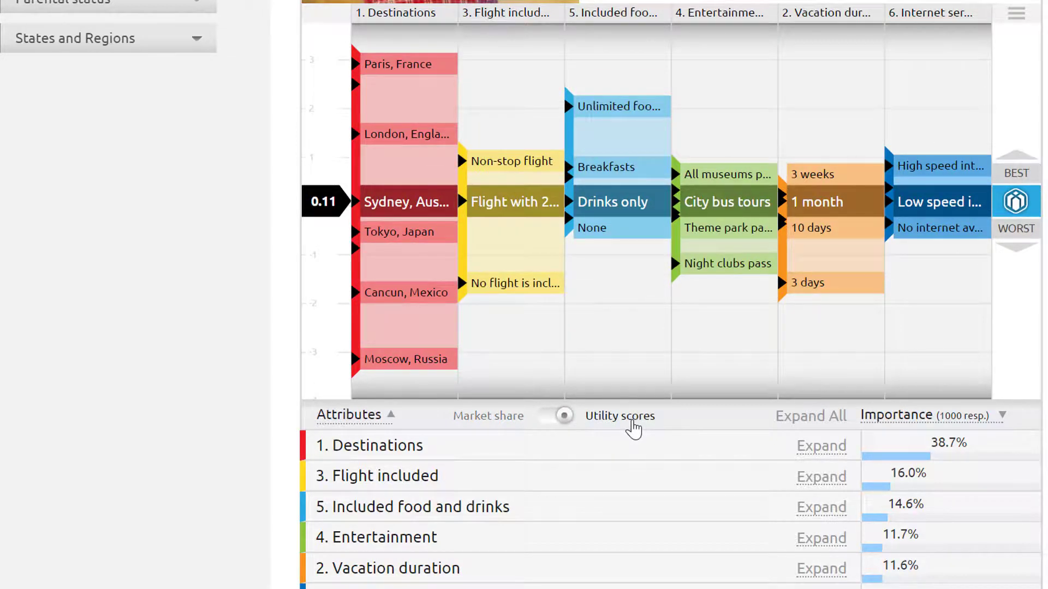
{"action": "mouse_move", "coordinate": [418, 71]}
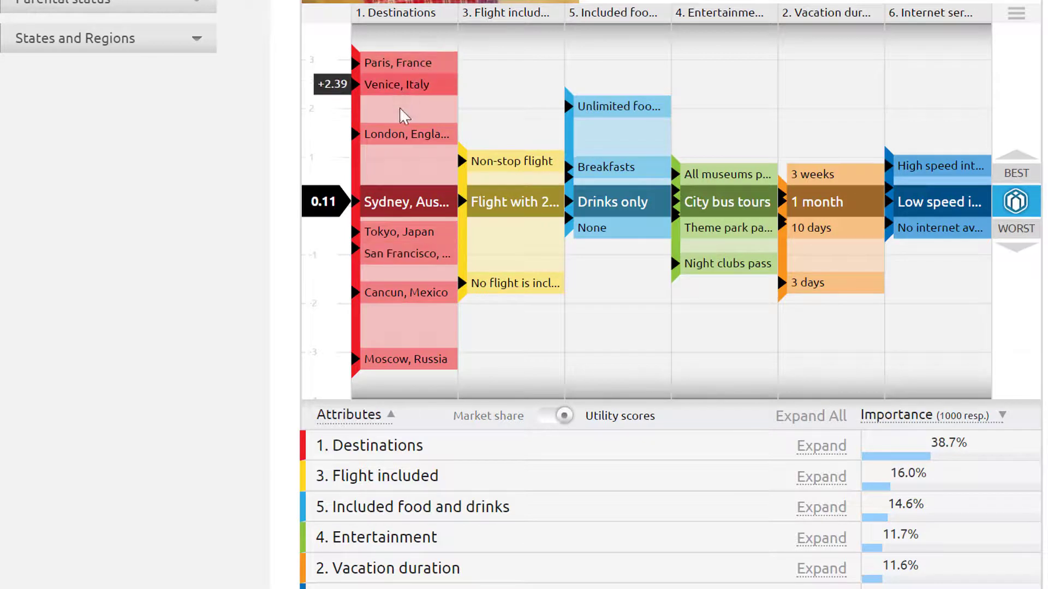
{"action": "mouse_move", "coordinate": [388, 237]}
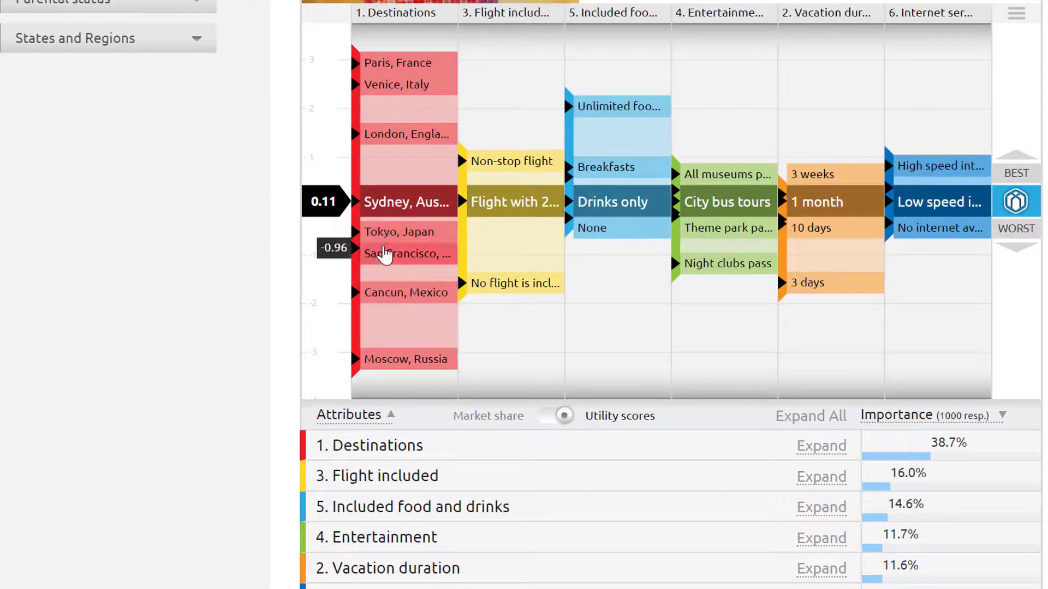